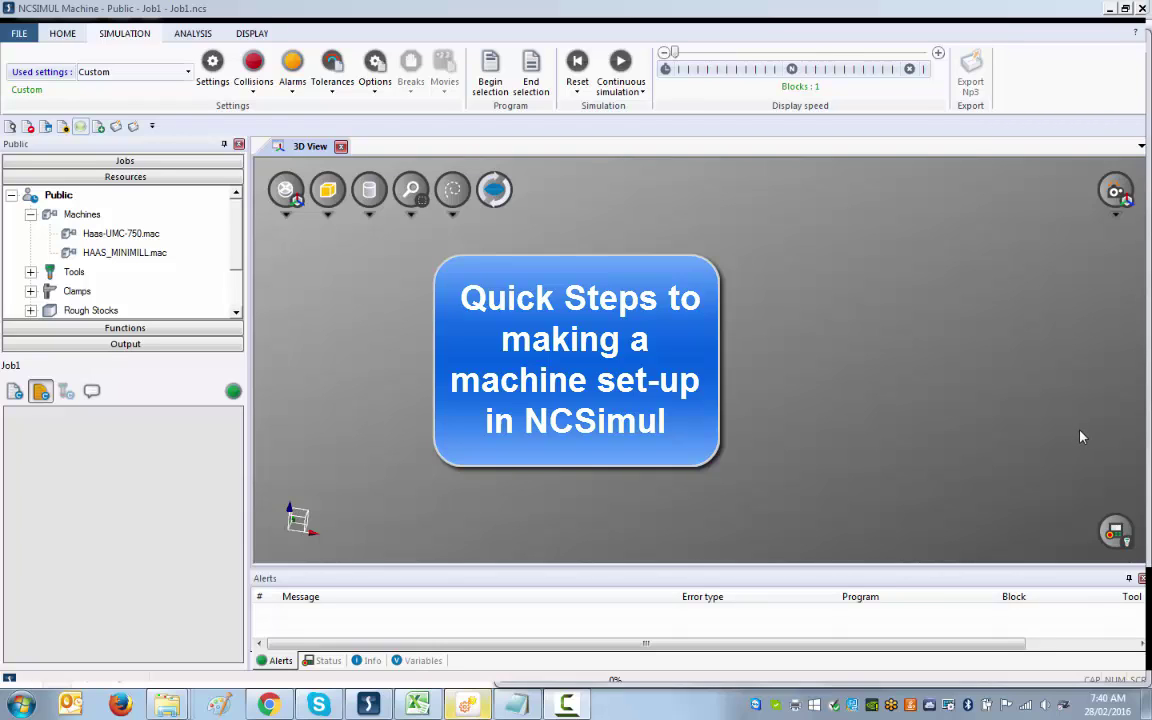
Load the HAAS_MINIMILL.mac machine from the public resources into the job
left_click(31, 214)
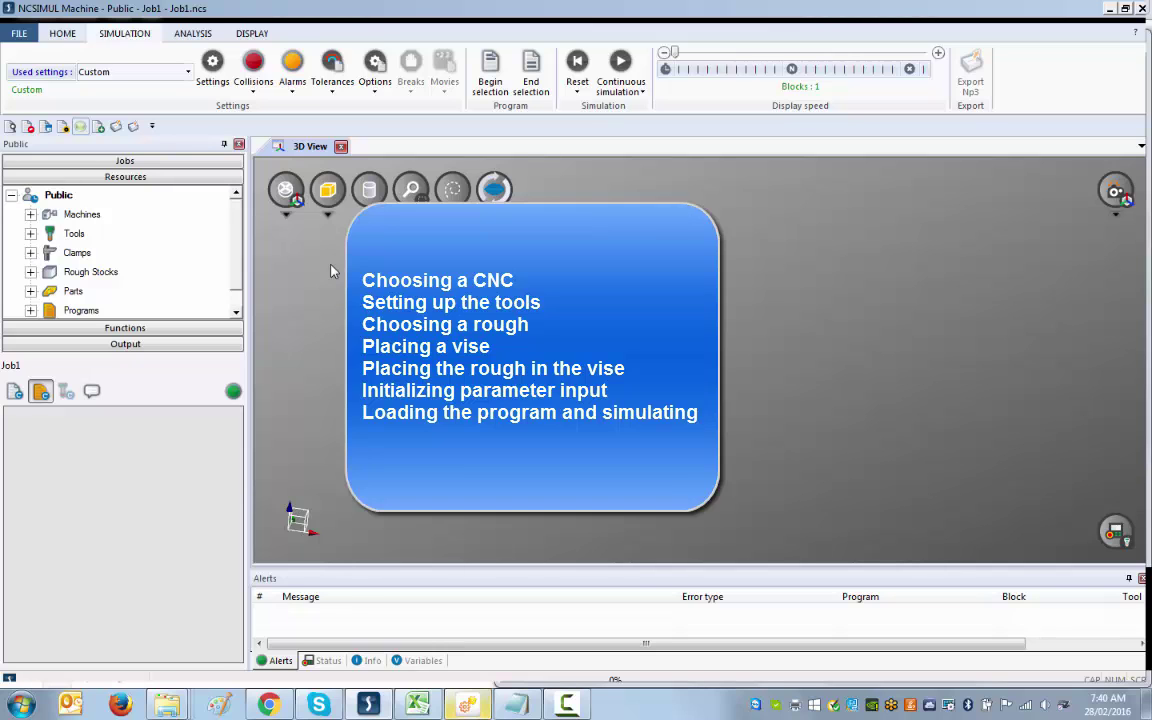
left_click(30, 214)
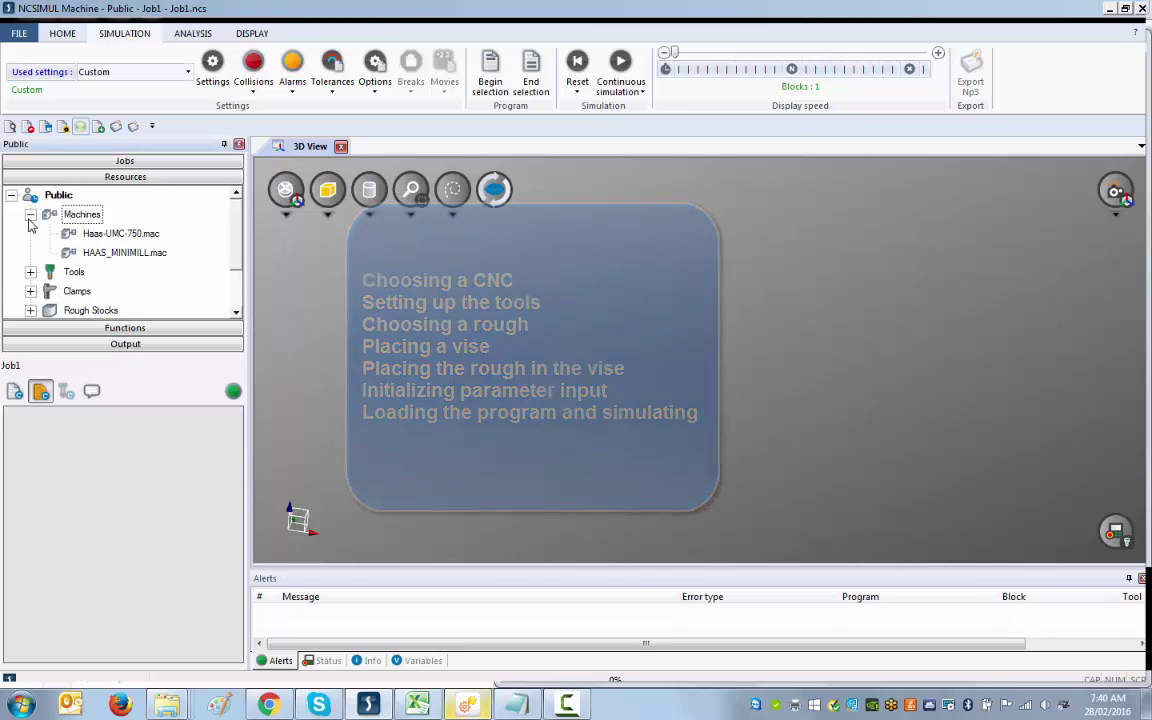
left_click(123, 254)
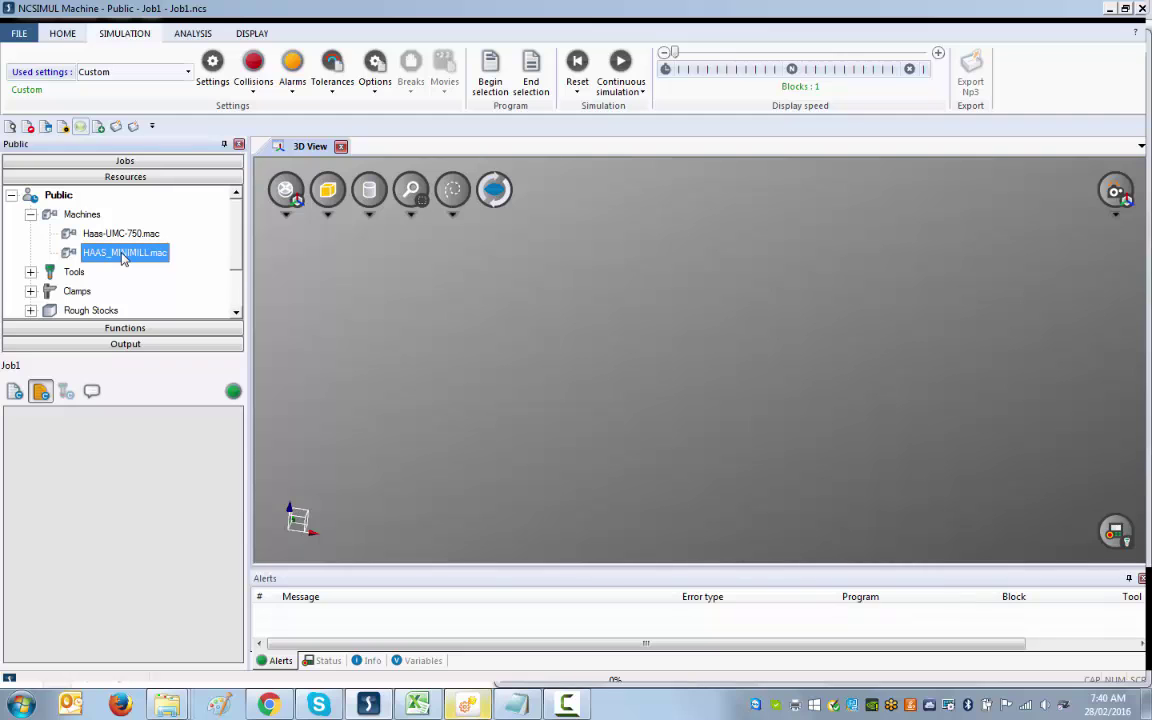
left_click_drag(123, 254, 56, 465)
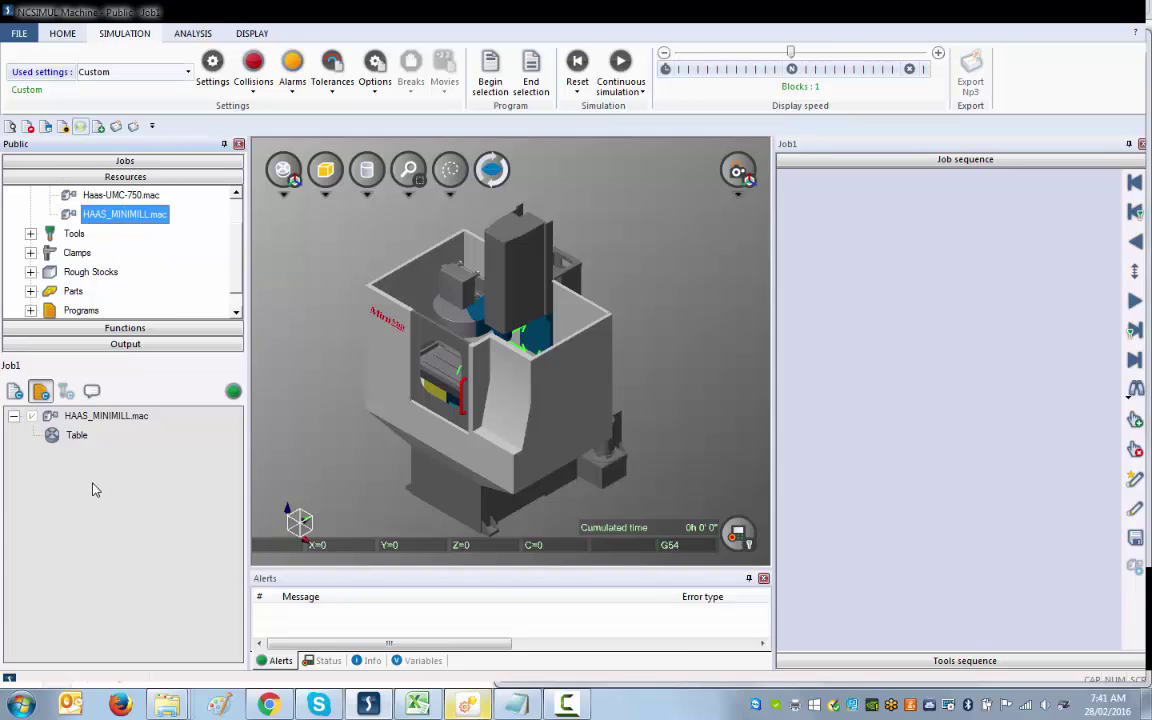
Create a new tool library named CAM3, keeping the default radius and length compensation
left_click(63, 485)
left_click(92, 213)
left_click(60, 34)
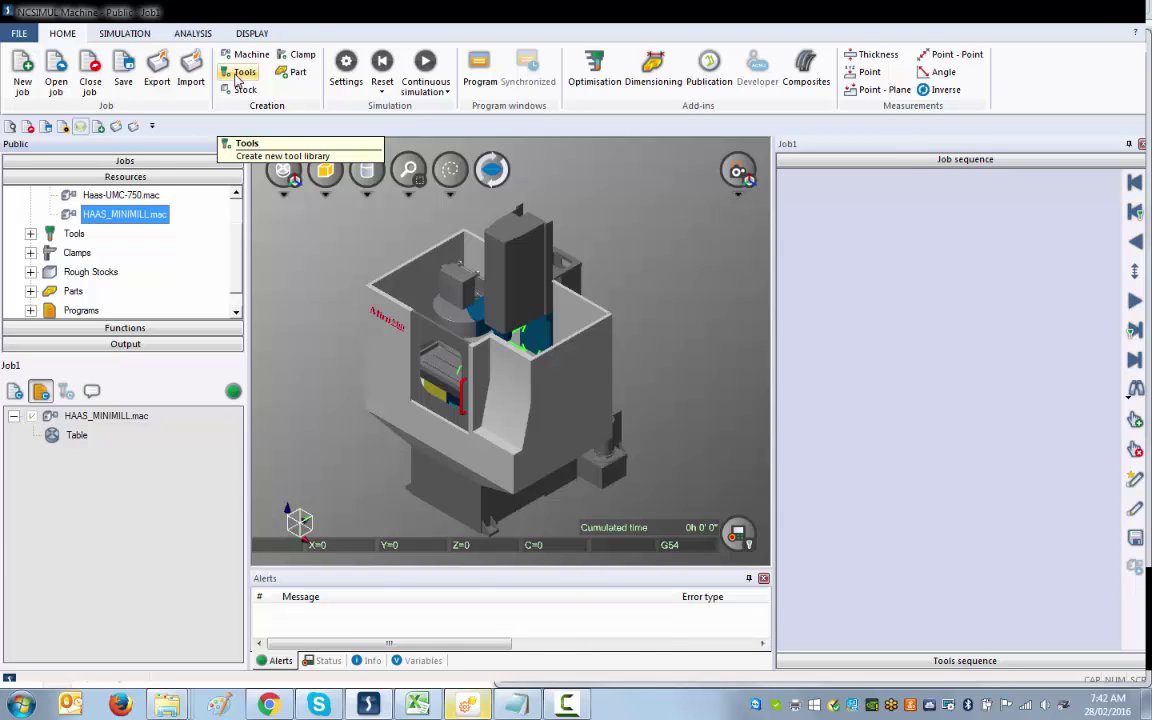
left_click(240, 74)
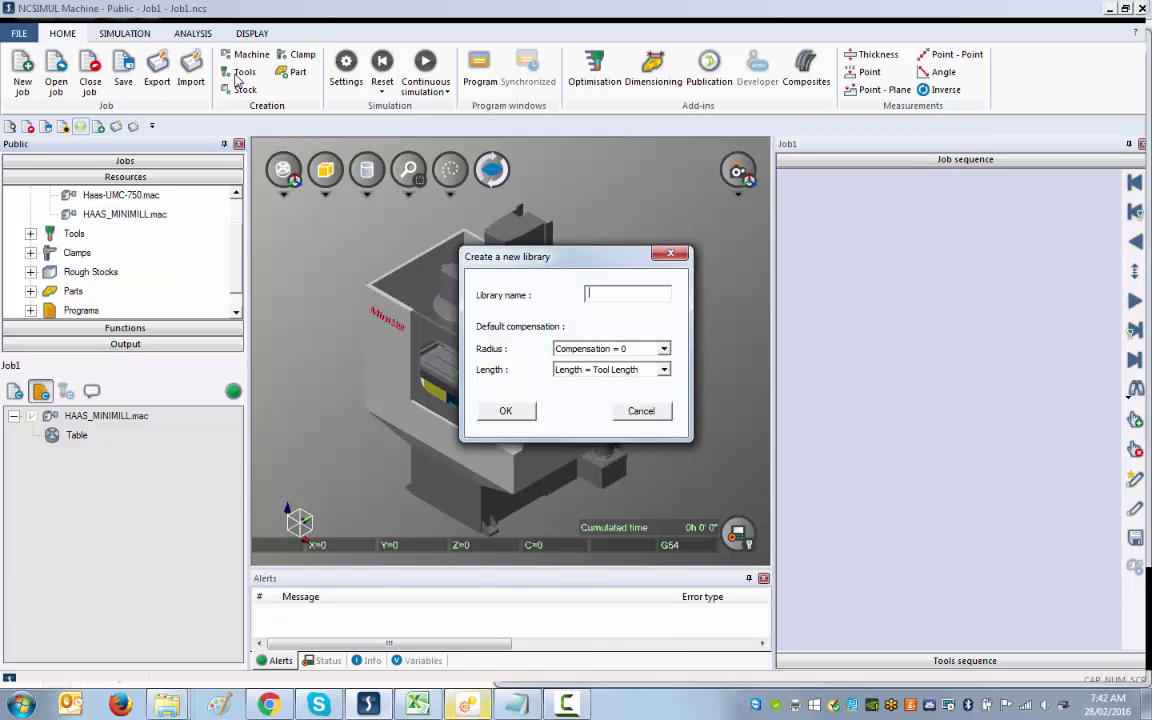
type("CAM3")
left_click(529, 413)
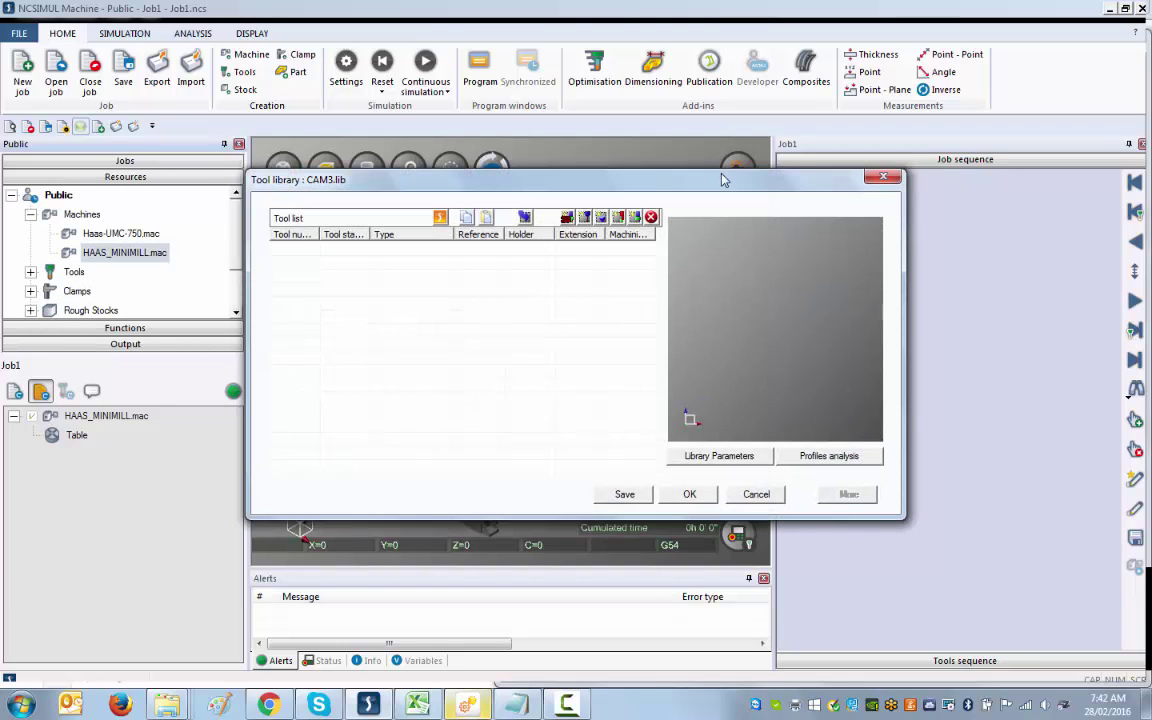
Add the first tool to the CAM3 library and expand its detailed settings
left_click_drag(716, 181, 713, 55)
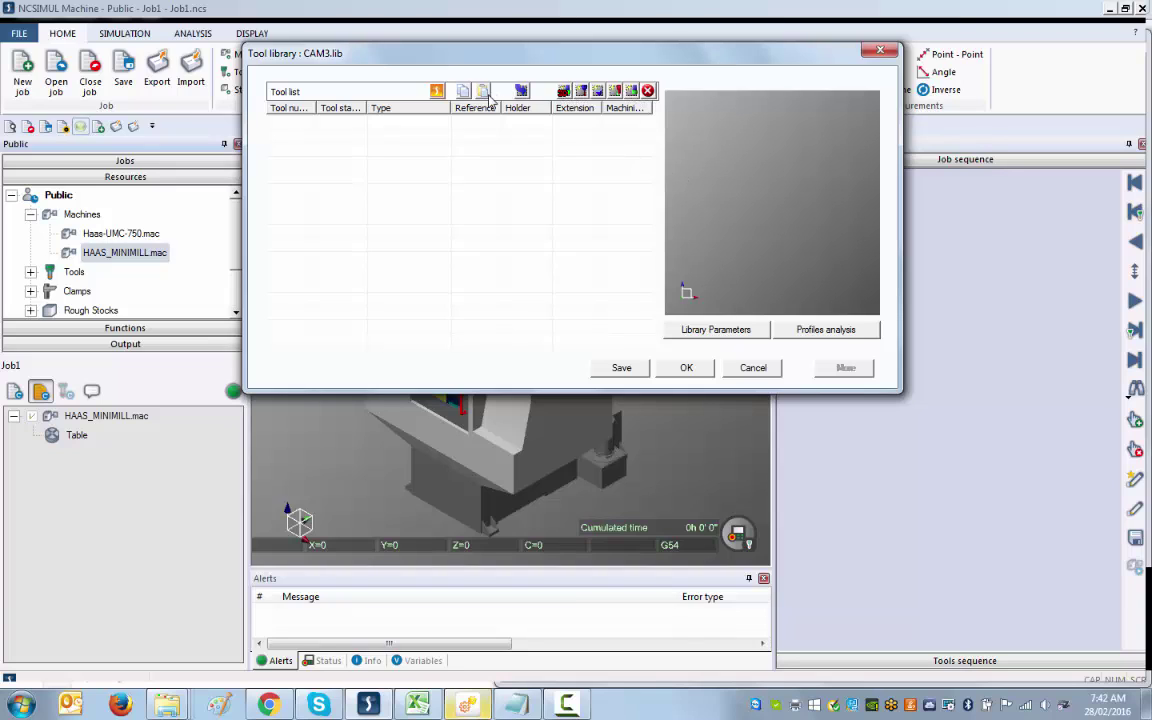
left_click(634, 93)
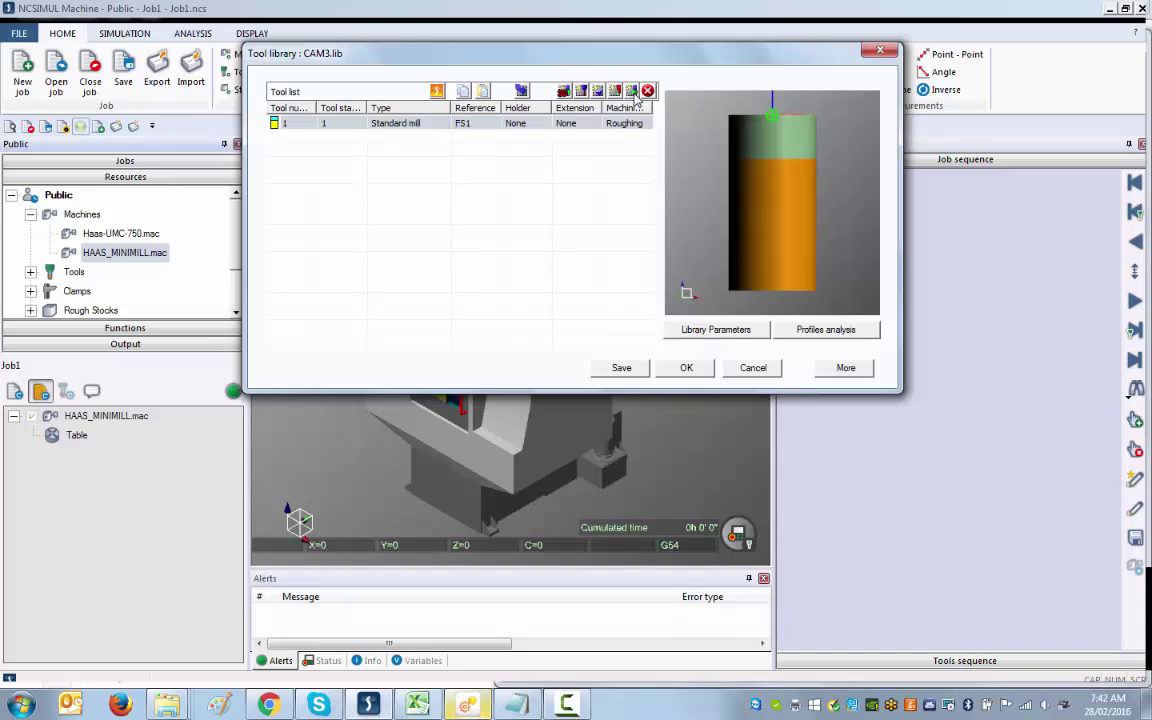
left_click(850, 371)
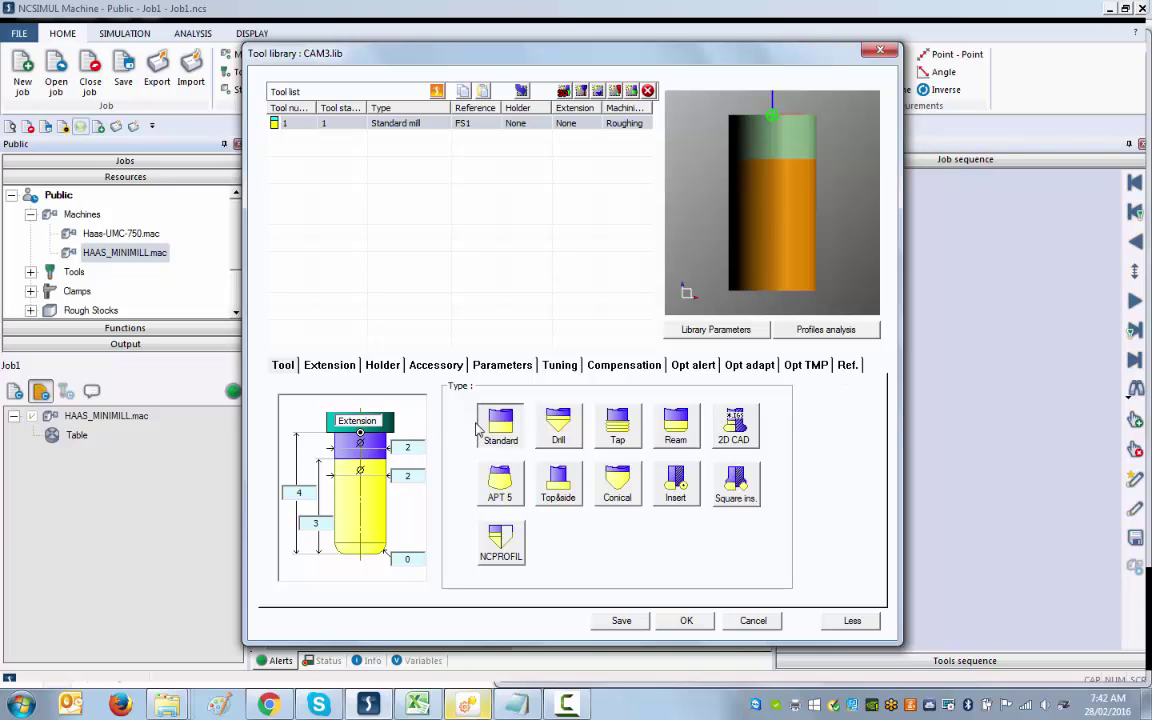
Preview the available tool types on tool 1, including Drill, Tap, Ream, 2D CAD, Square ins., Insert, Conical, Top&side and APT 5
left_click(559, 425)
left_click(617, 425)
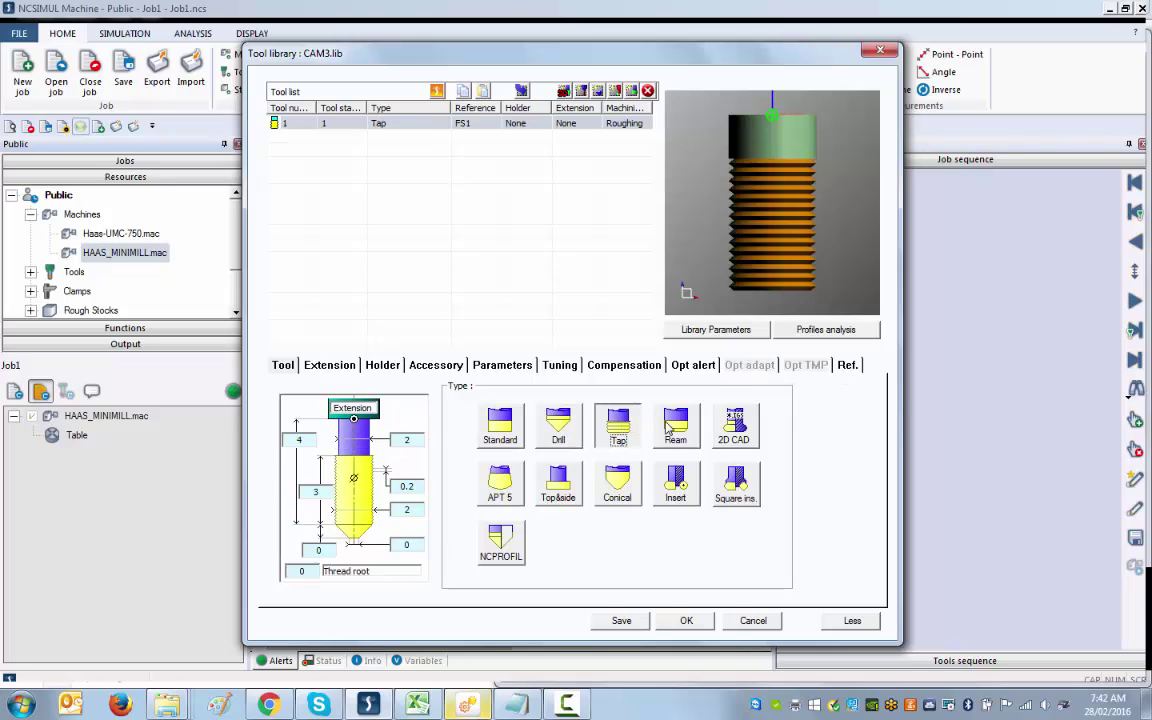
left_click(675, 425)
left_click(734, 425)
left_click(740, 478)
left_click(675, 481)
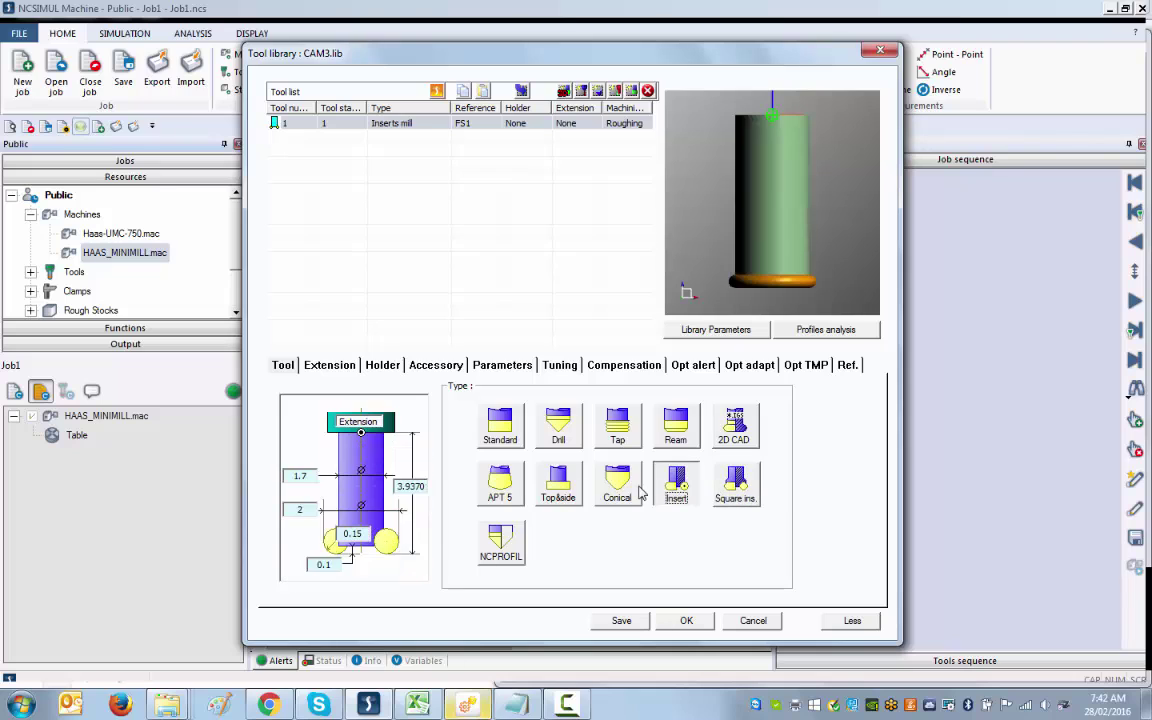
left_click(617, 481)
left_click(558, 484)
left_click(500, 484)
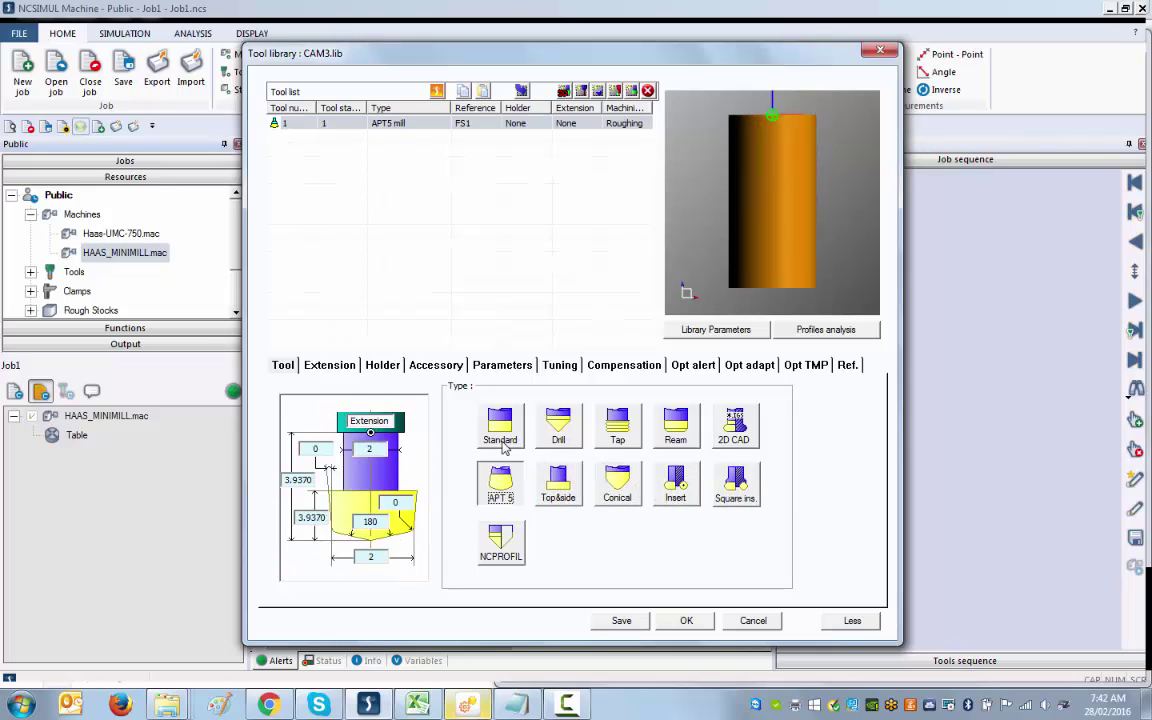
Define tool 1 as a drill with a 90-degree tip angle and 0.5 shank and cutting diameters
left_click(557, 428)
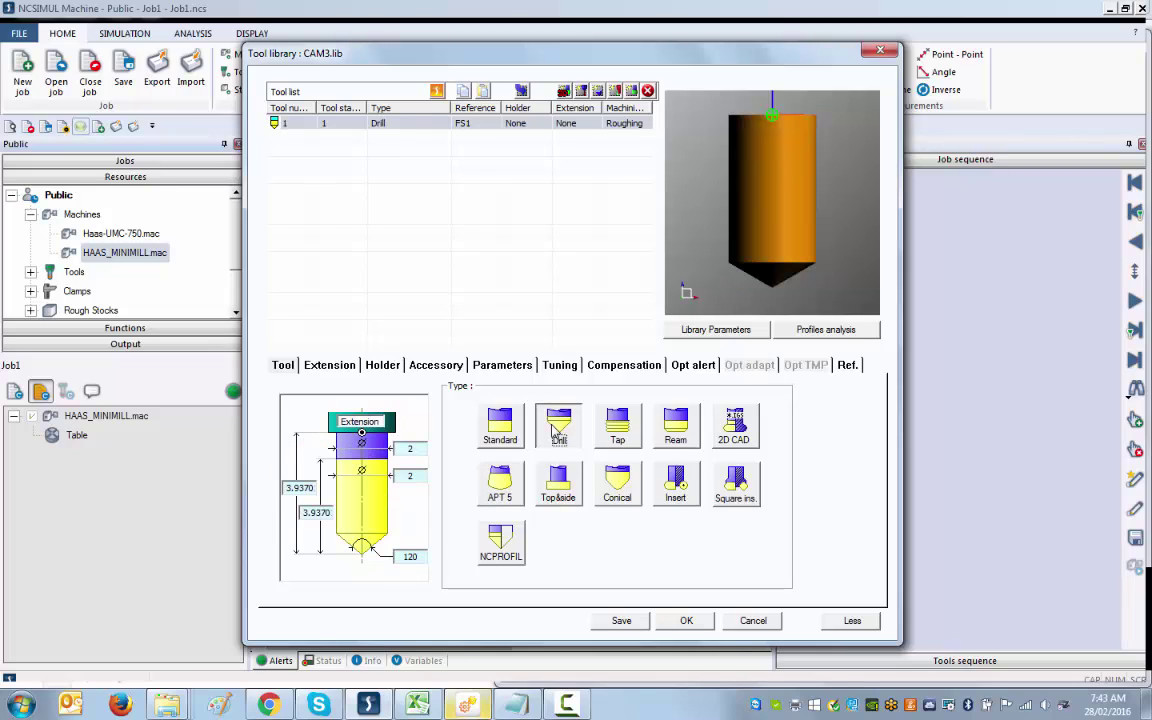
left_click(394, 556)
type("90")
left_click(409, 448)
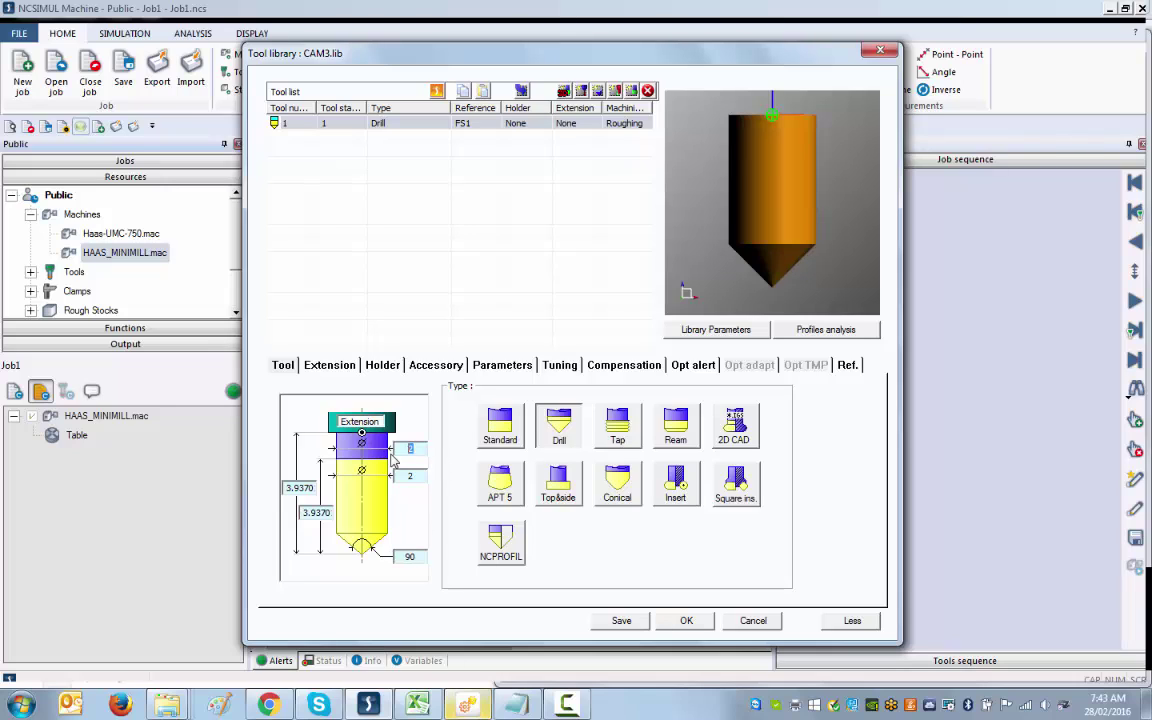
type(".5")
left_click(413, 478)
type(".5")
left_click(560, 430)
left_click(410, 556)
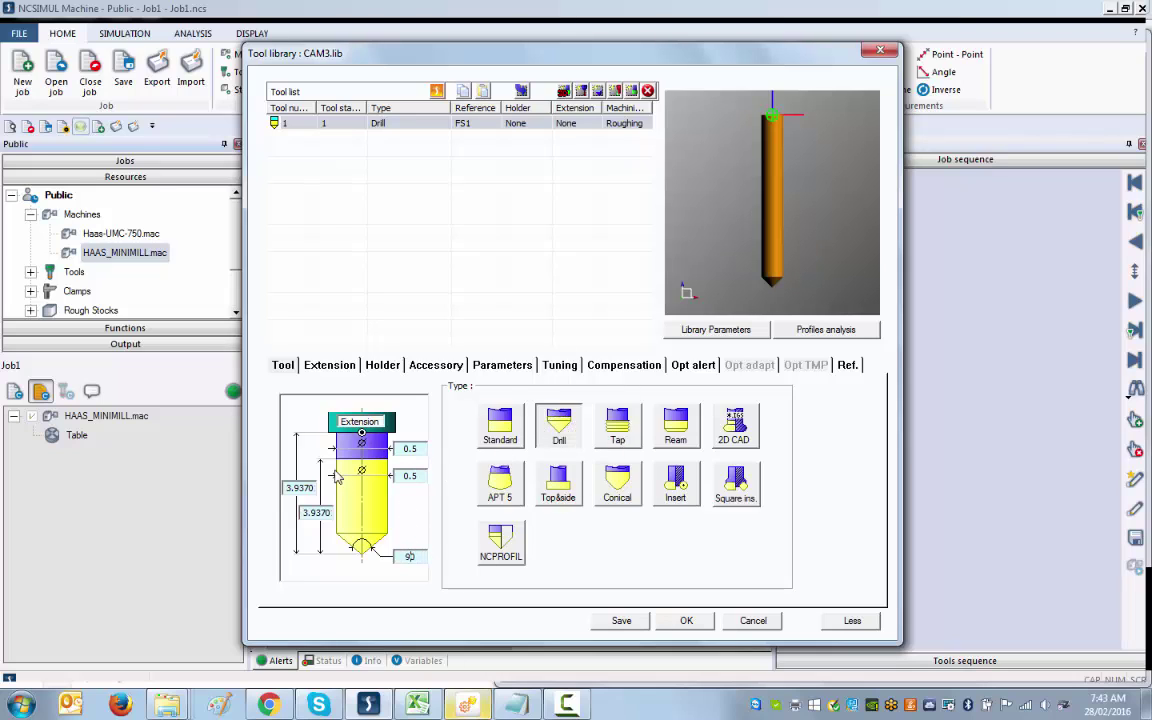
Set tool 1's cutting length to 2 and overall length to 2.5, and save the library
double_click(299, 487)
left_click(314, 512)
double_click(315, 513)
type("2")
double_click(304, 489)
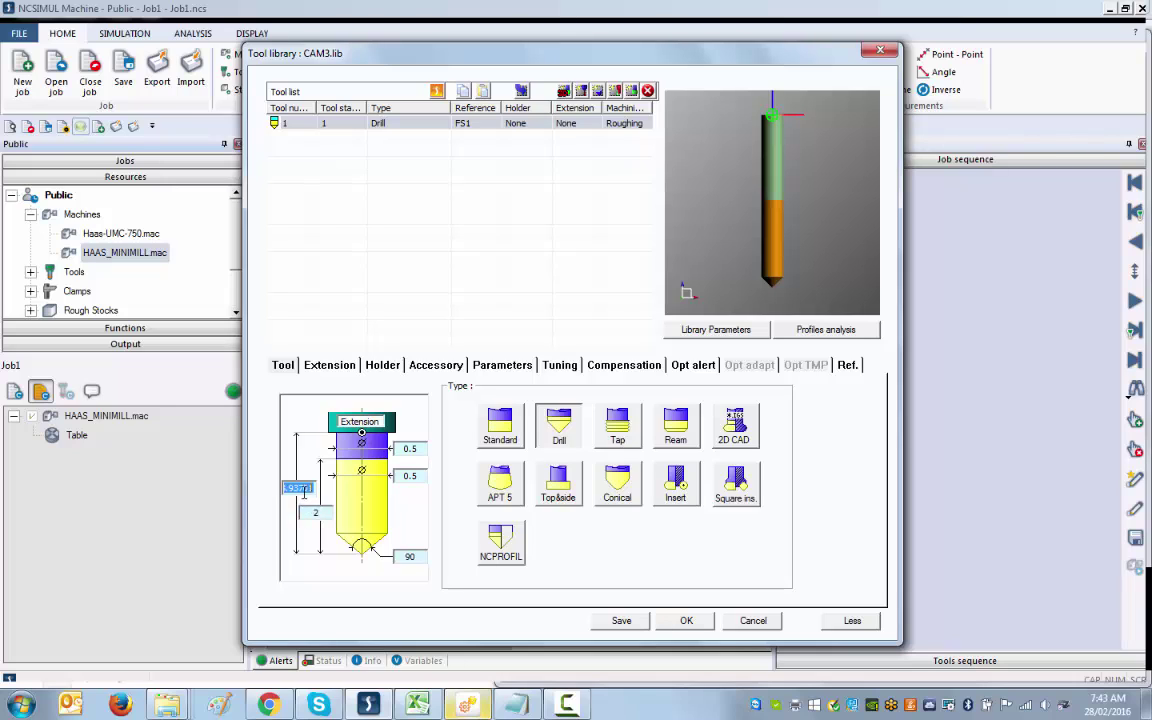
type("2.5")
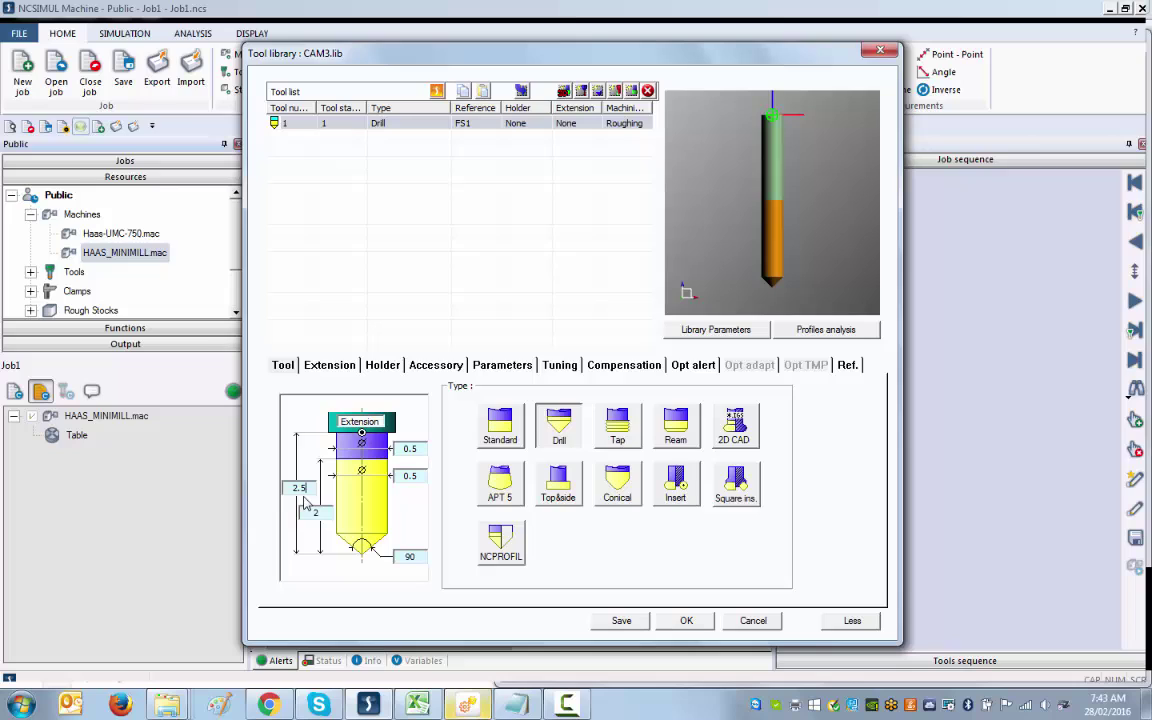
left_click(621, 621)
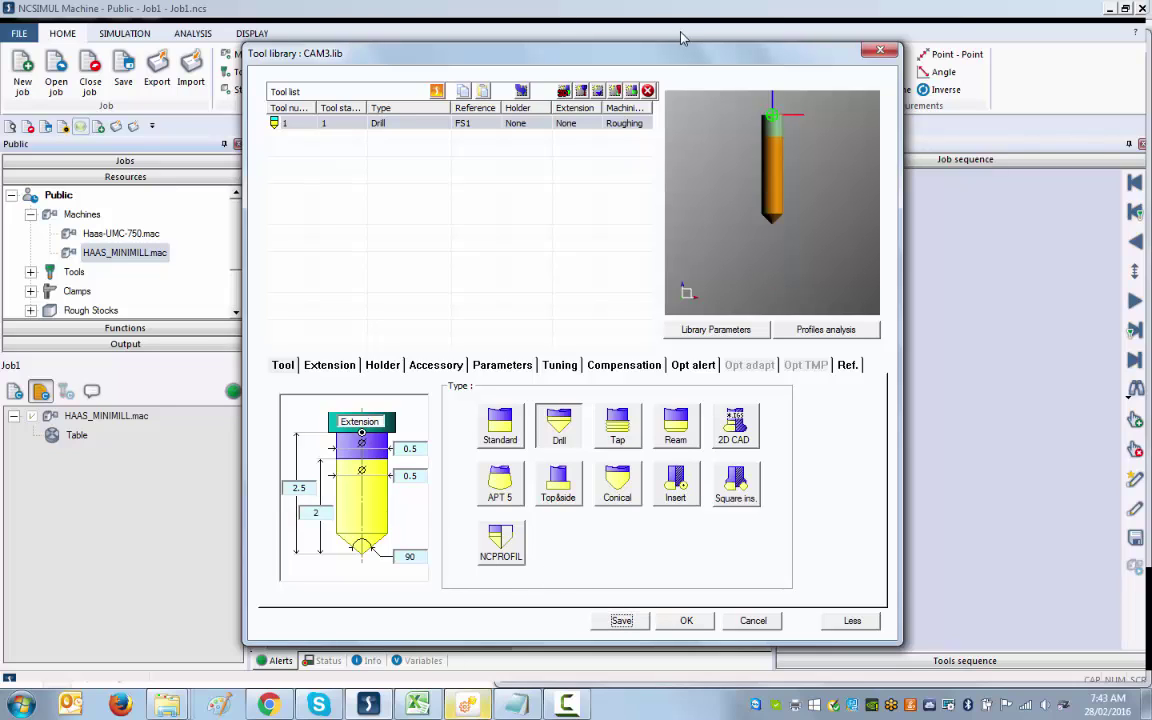
Try a cylindrical extension and a cylindrical holder on tool 1, and reset both to None
left_click(340, 368)
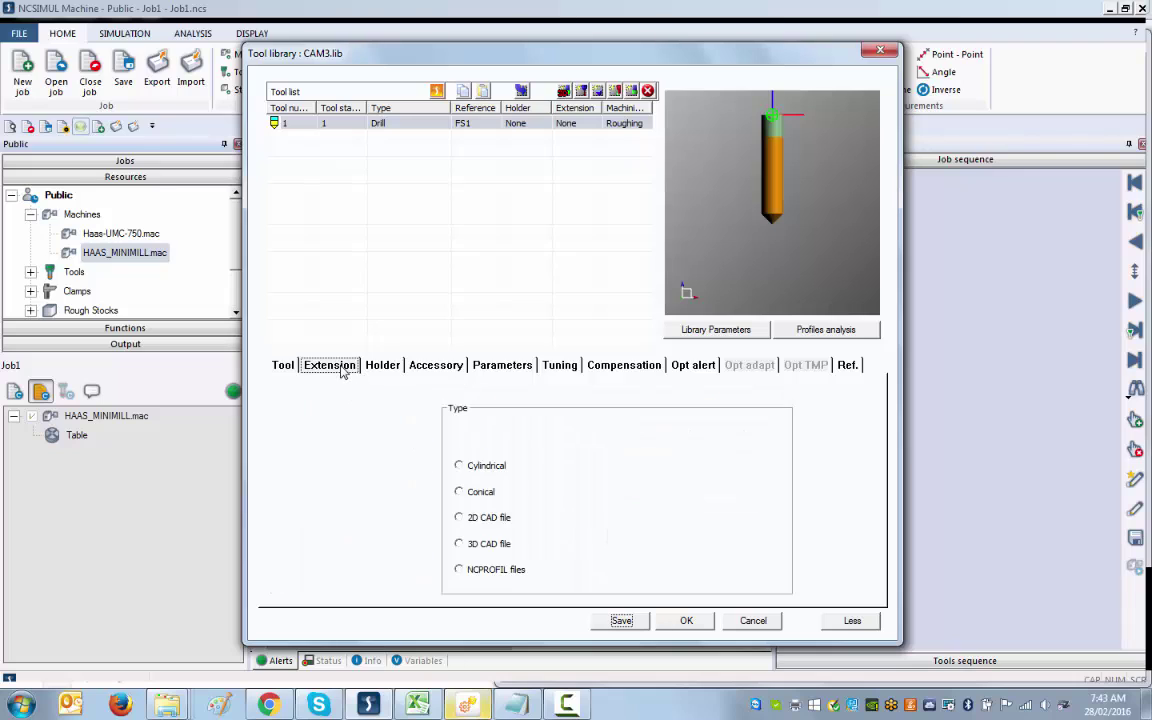
left_click(459, 465)
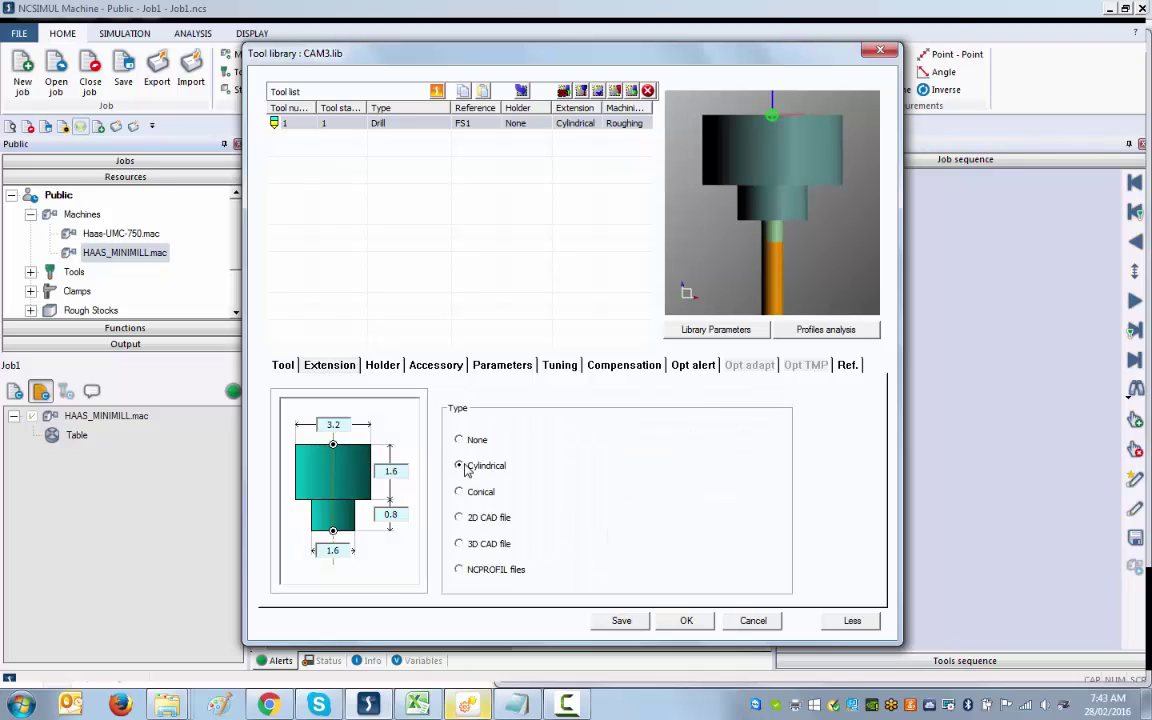
left_click(384, 368)
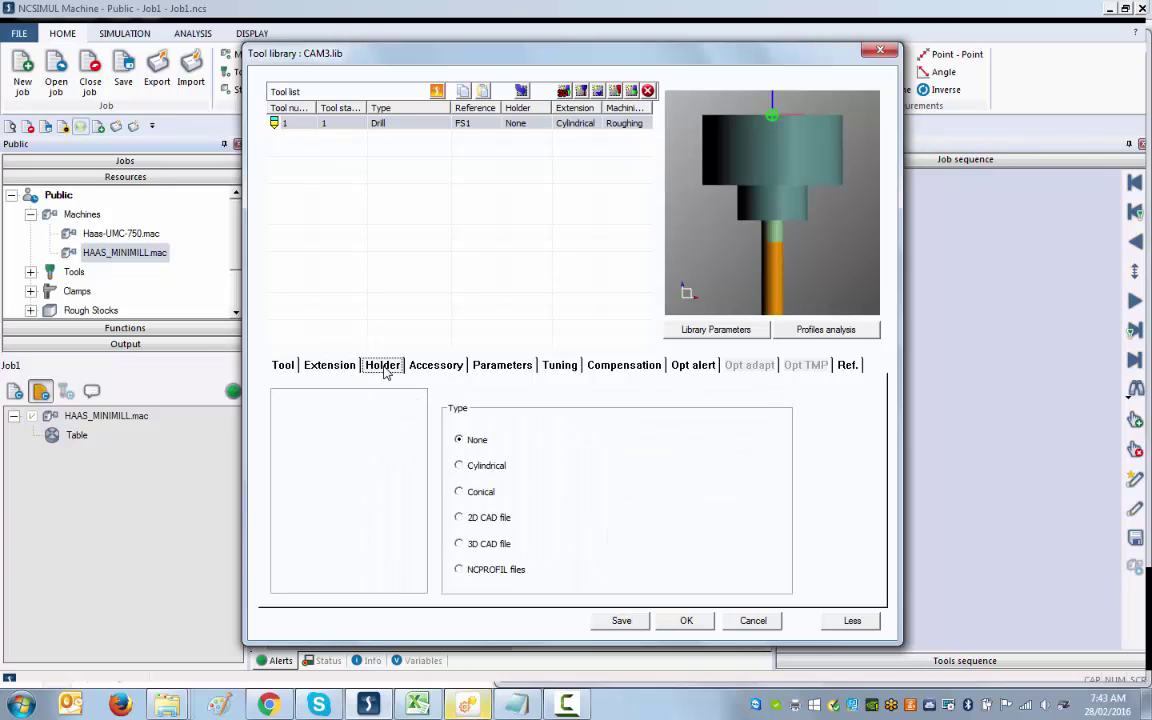
left_click(459, 466)
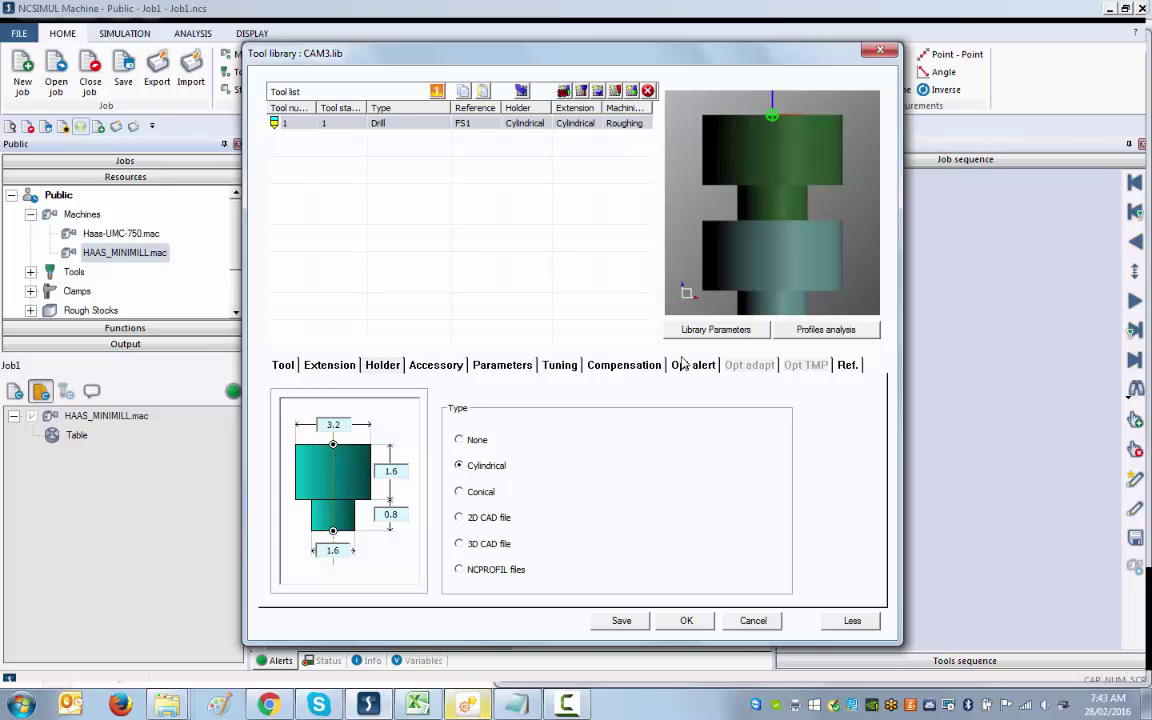
left_click(459, 440)
left_click(330, 365)
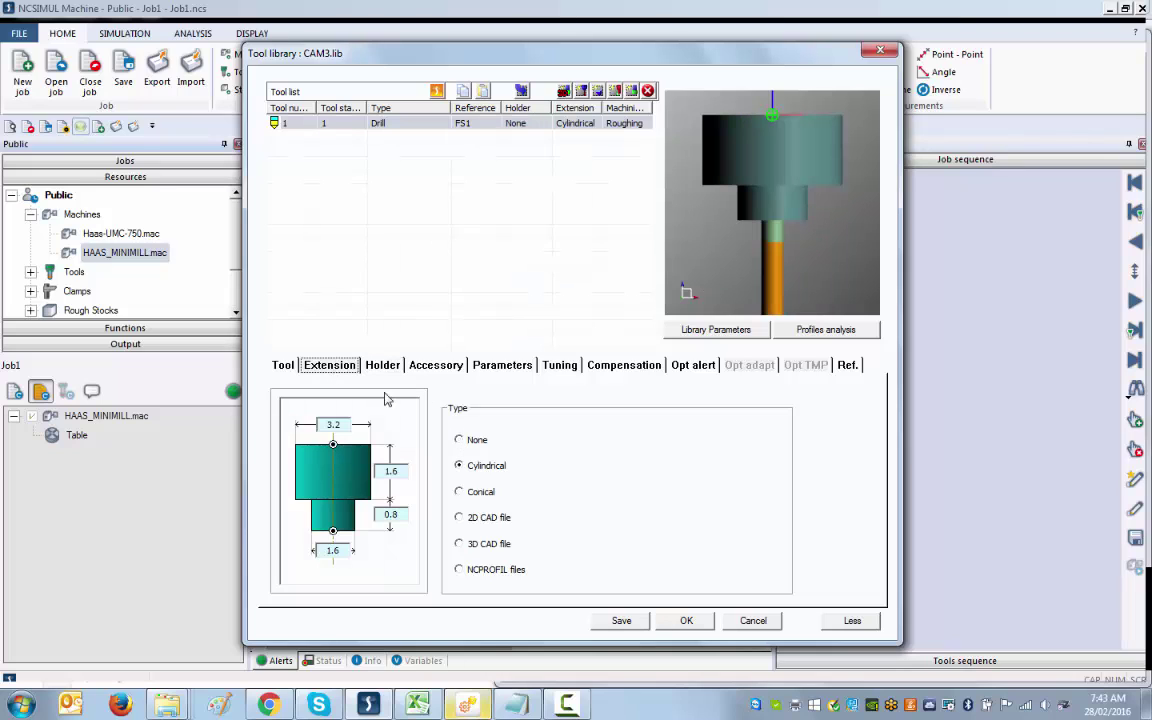
left_click(459, 440)
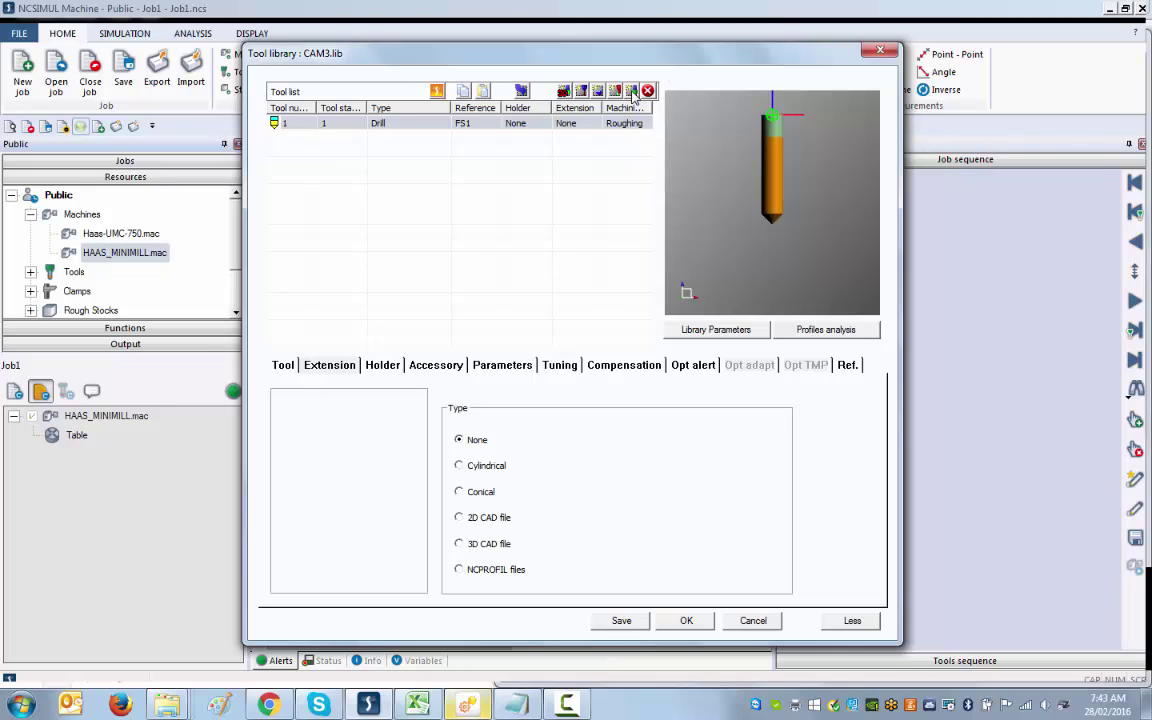
Add tool 2 as a drill with shank and cutting diameters of 19/64, and save the library
left_click(633, 91)
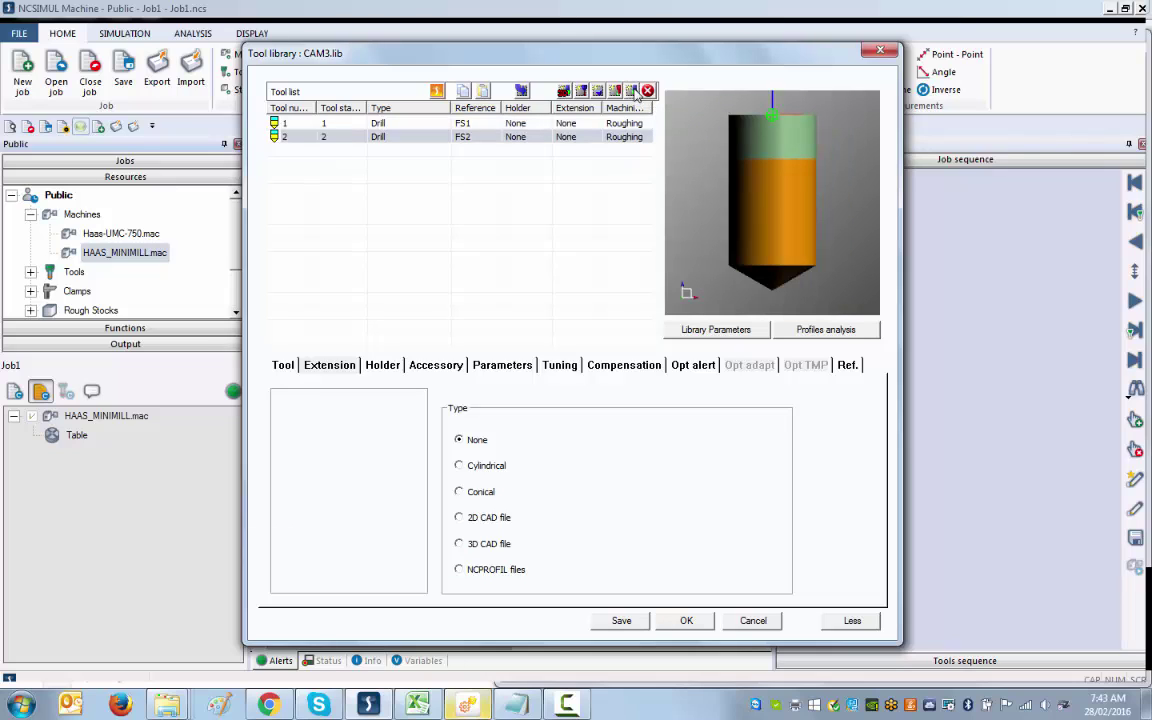
left_click(284, 367)
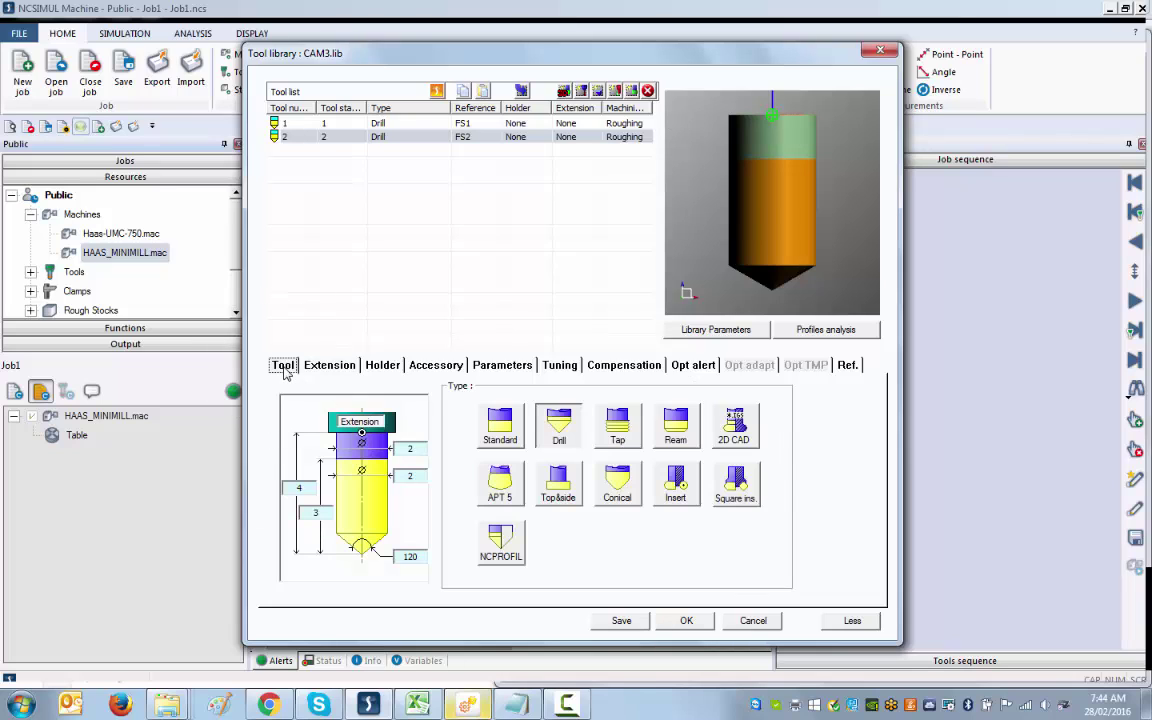
left_click(561, 440)
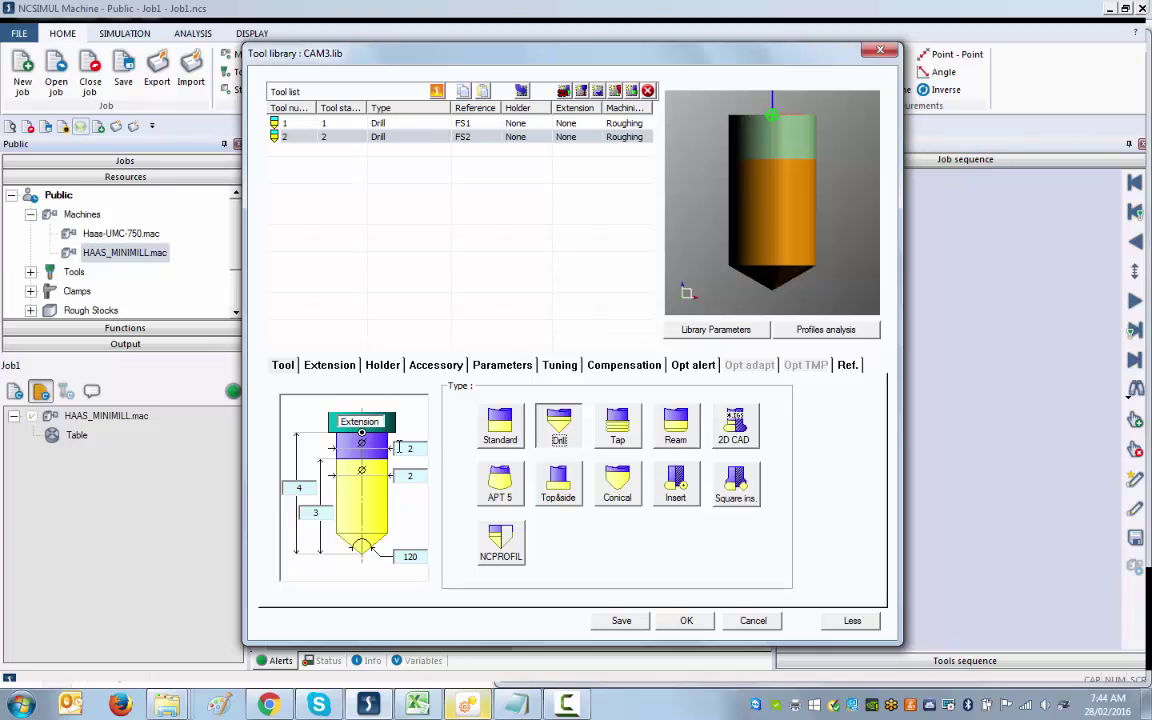
left_click(424, 447)
type("19/64")
double_click(412, 449)
double_click(410, 475)
type("19/64")
key("Return")
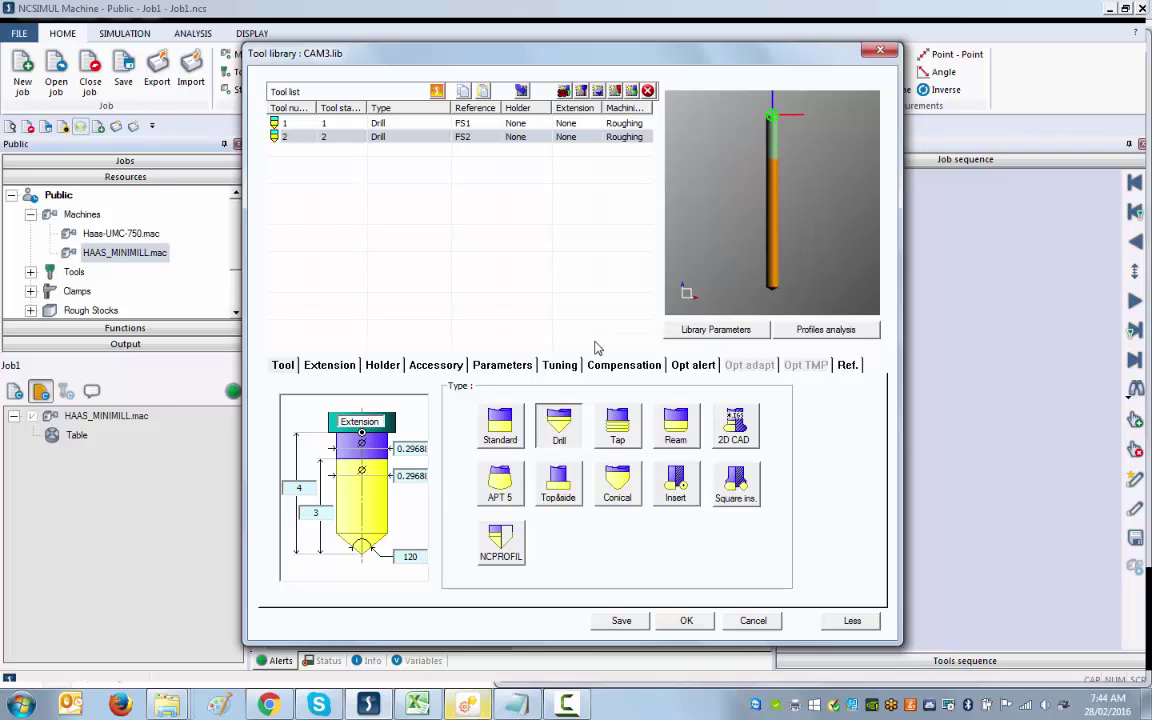
left_click(621, 624)
Add tool 3 as a Ream type with 0.3125 shank and cutting diameters and a 0.3 tip diameter, and inspect its tip
left_click(632, 91)
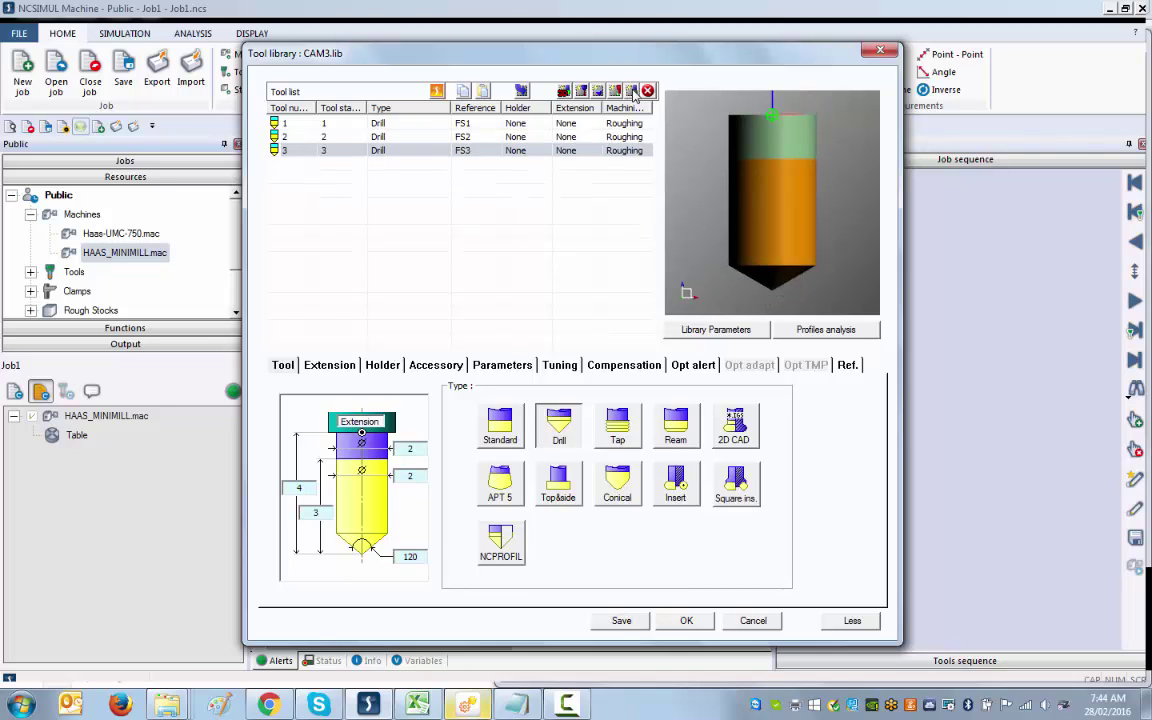
left_click(676, 427)
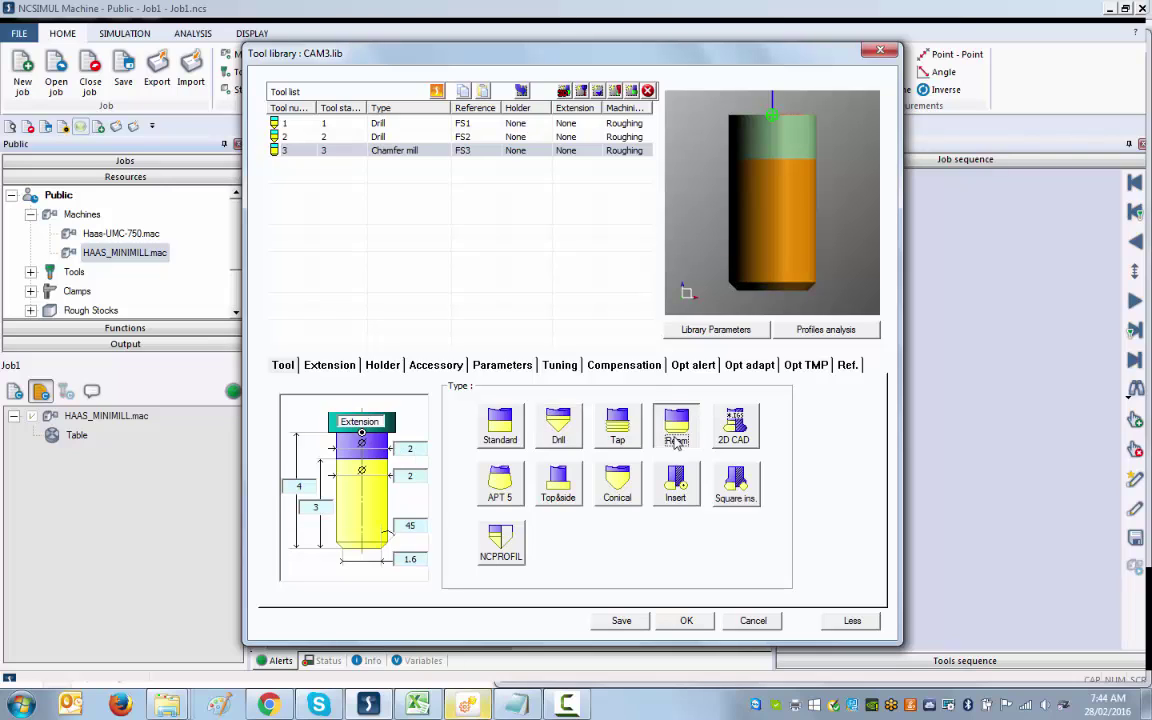
left_click(421, 560)
type("5/16")
key("Return")
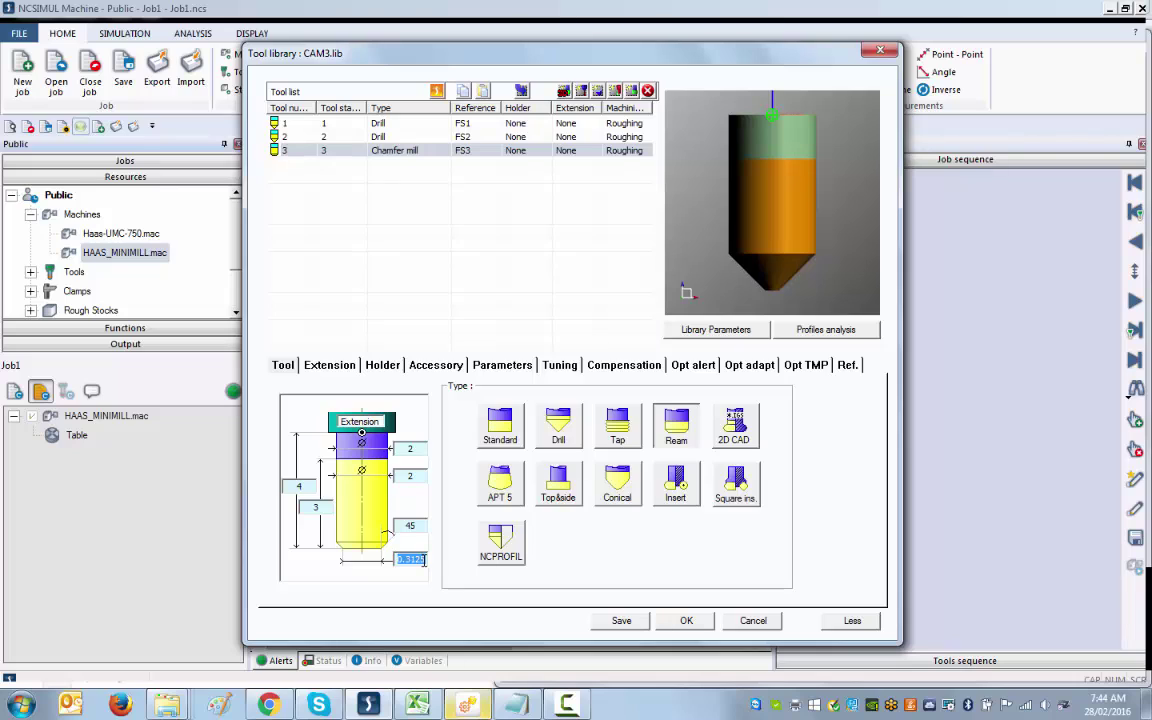
type("0.3")
key("Return")
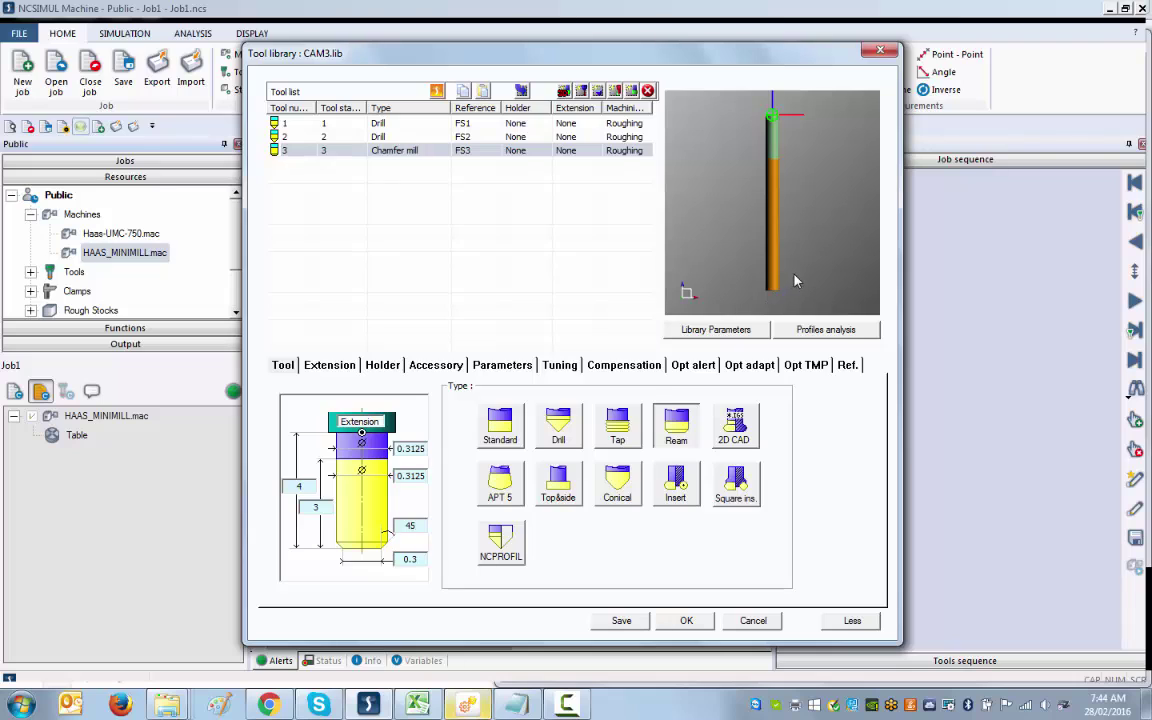
left_click_drag(790, 273, 774, 245)
scroll(774, 245, "up", 5)
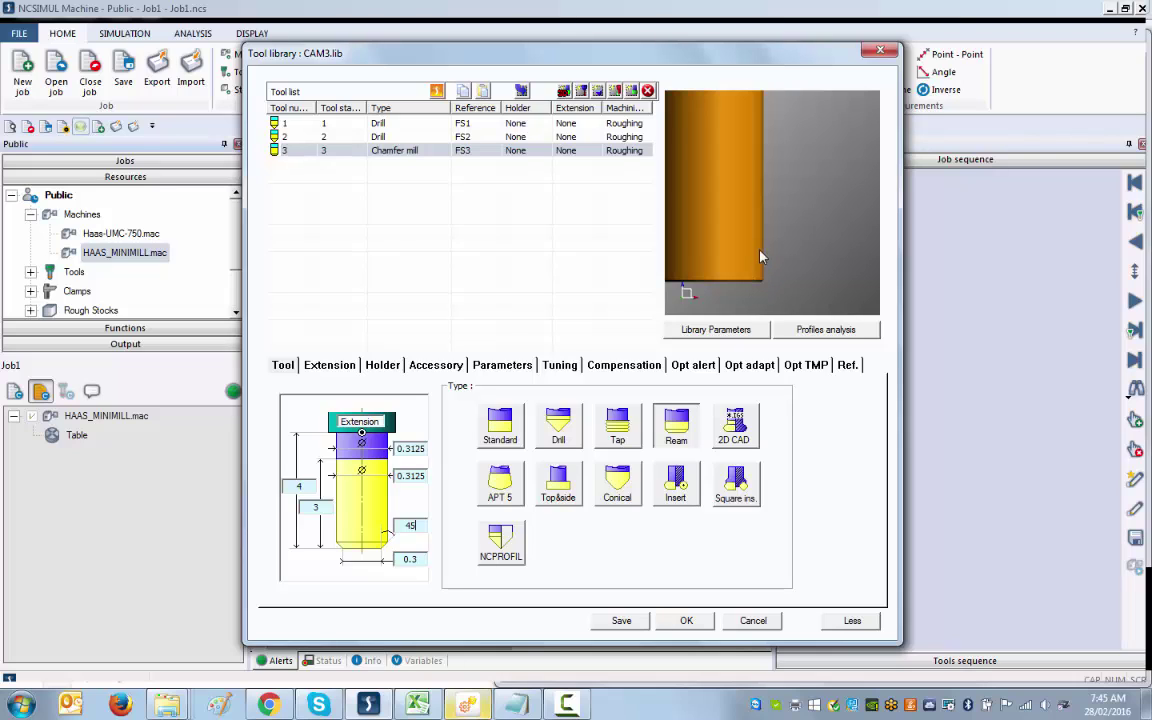
scroll(743, 268, "down", 4)
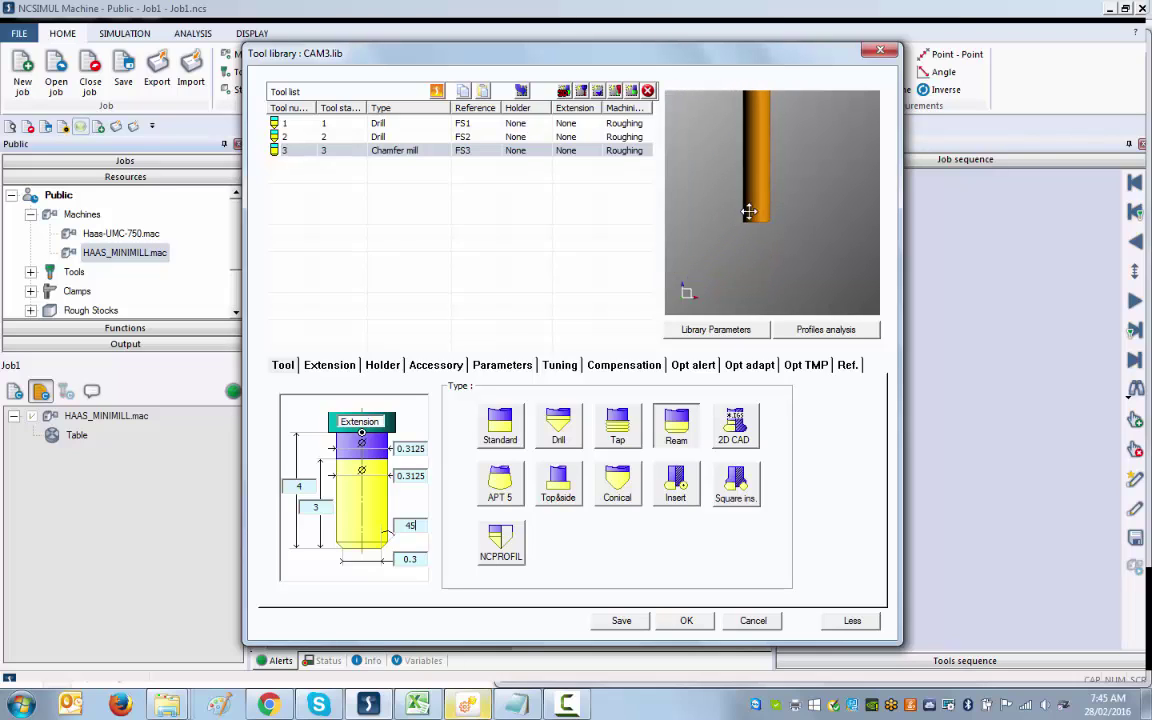
Save tool 3, add tool 4 as a drill with a 0.202 shank diameter and 0.201 cutting diameter, and save the library again
left_click(632, 622)
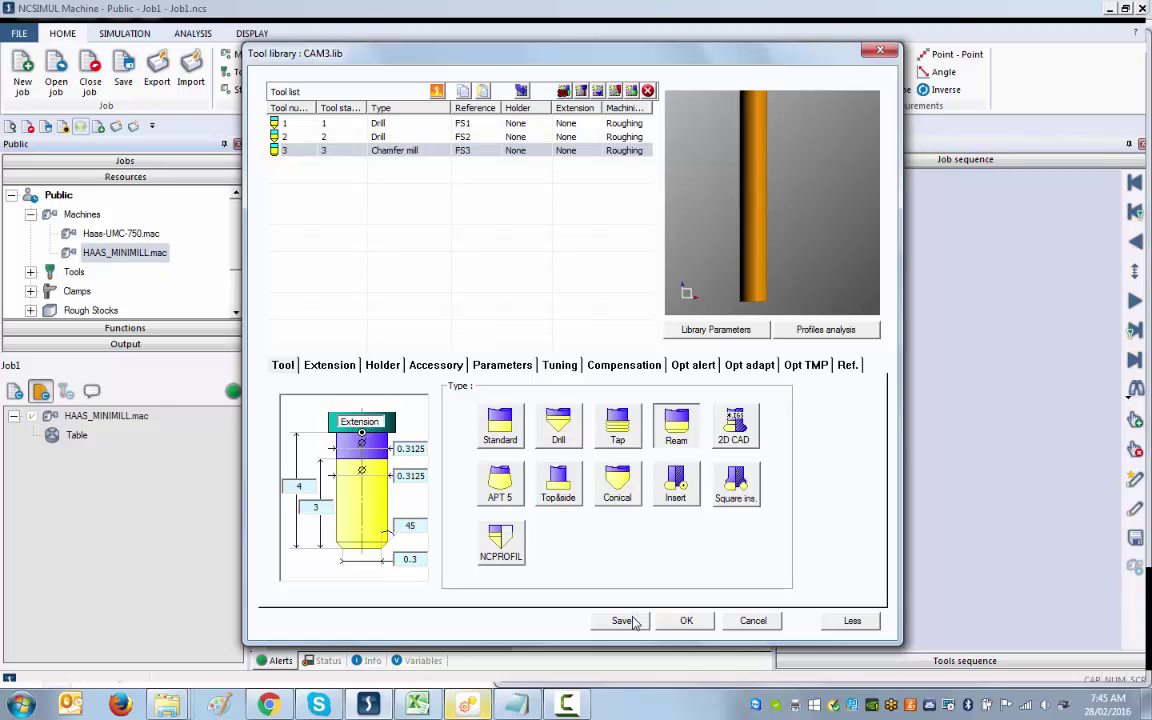
left_click(630, 621)
left_click(633, 91)
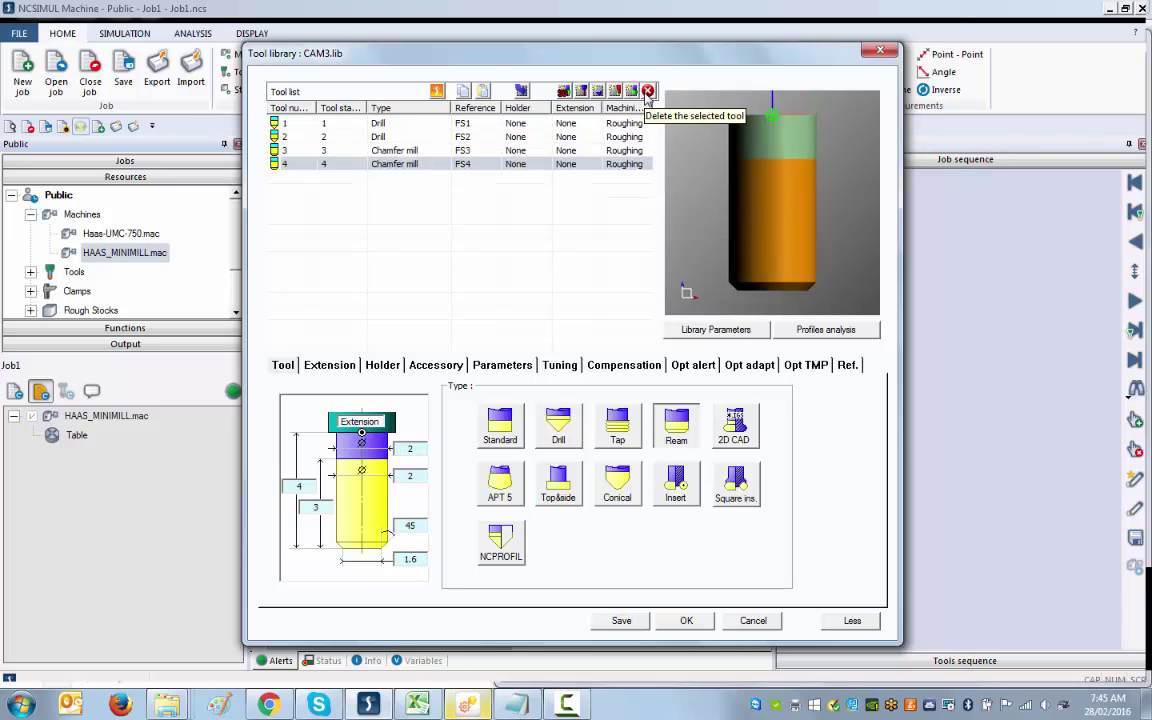
left_click(557, 442)
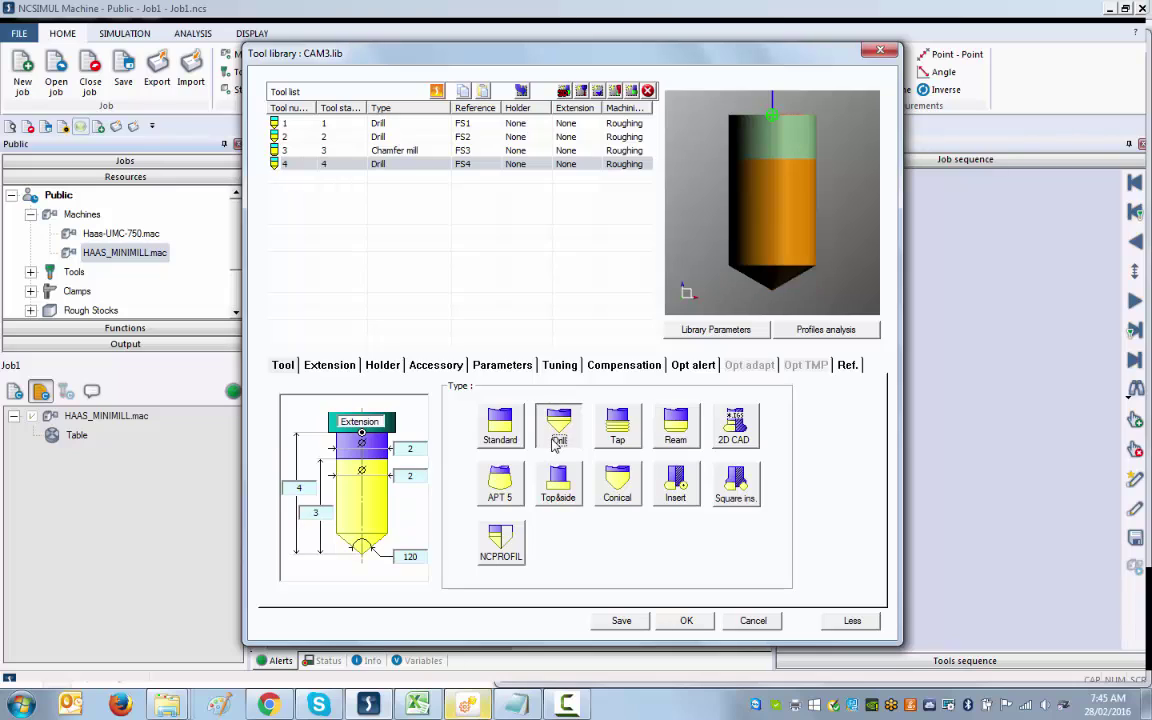
double_click(409, 449)
type(".202")
left_click(409, 477)
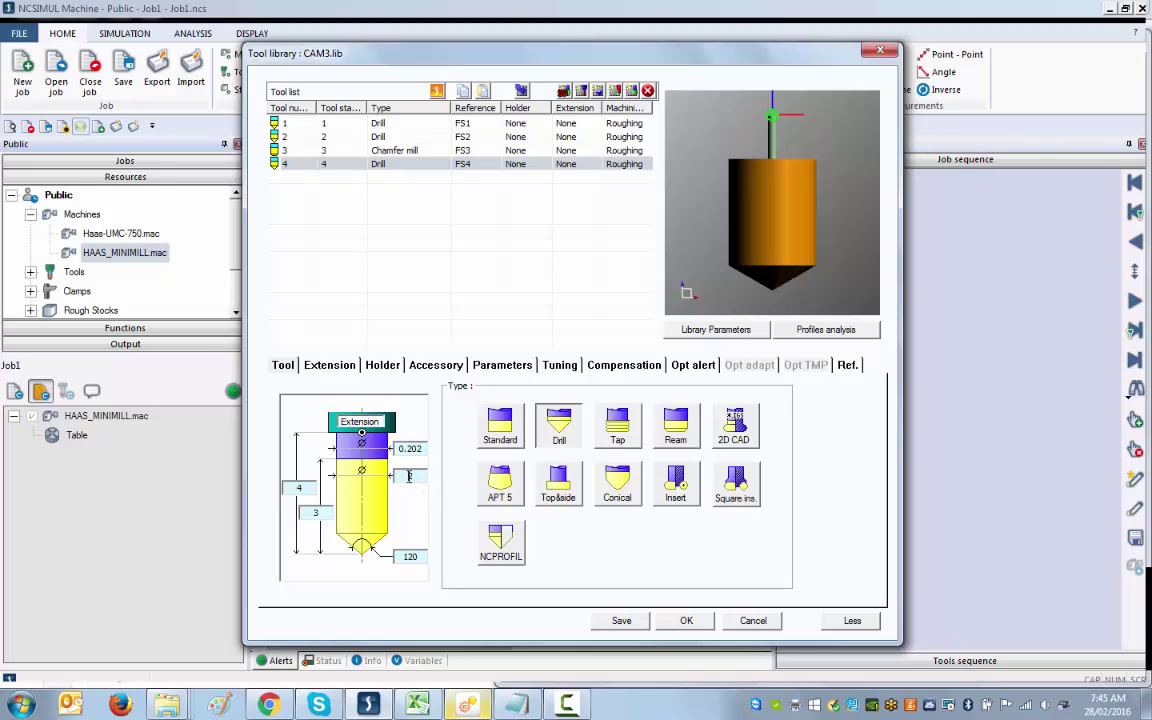
type(".201")
left_click(622, 622)
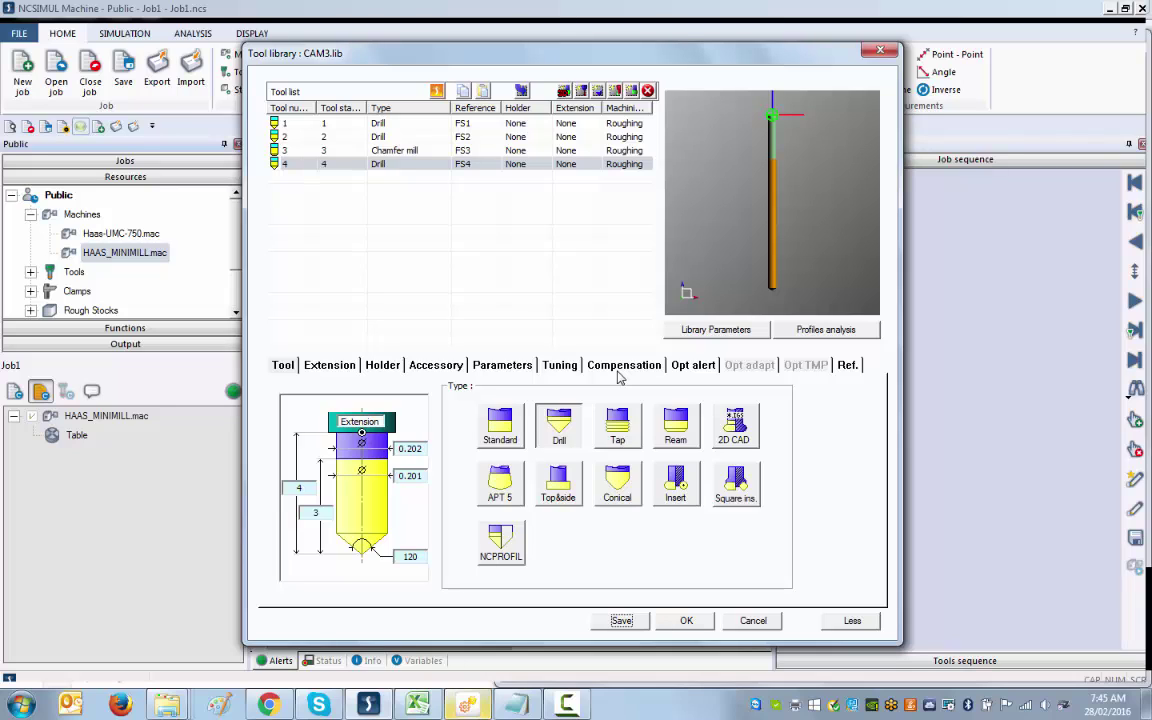
Add tool 5 as a drill and set its shank diameter to 3/16
left_click(633, 91)
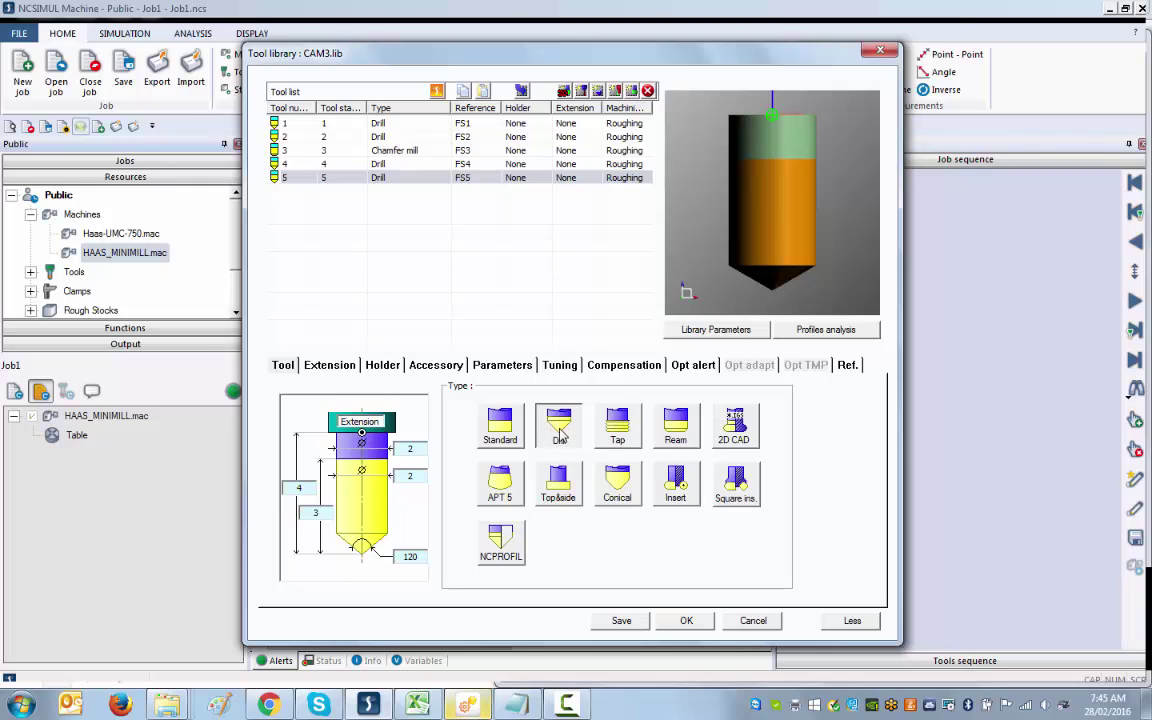
left_click(381, 452)
type("3/15")
key("BackSpace")
type("6")
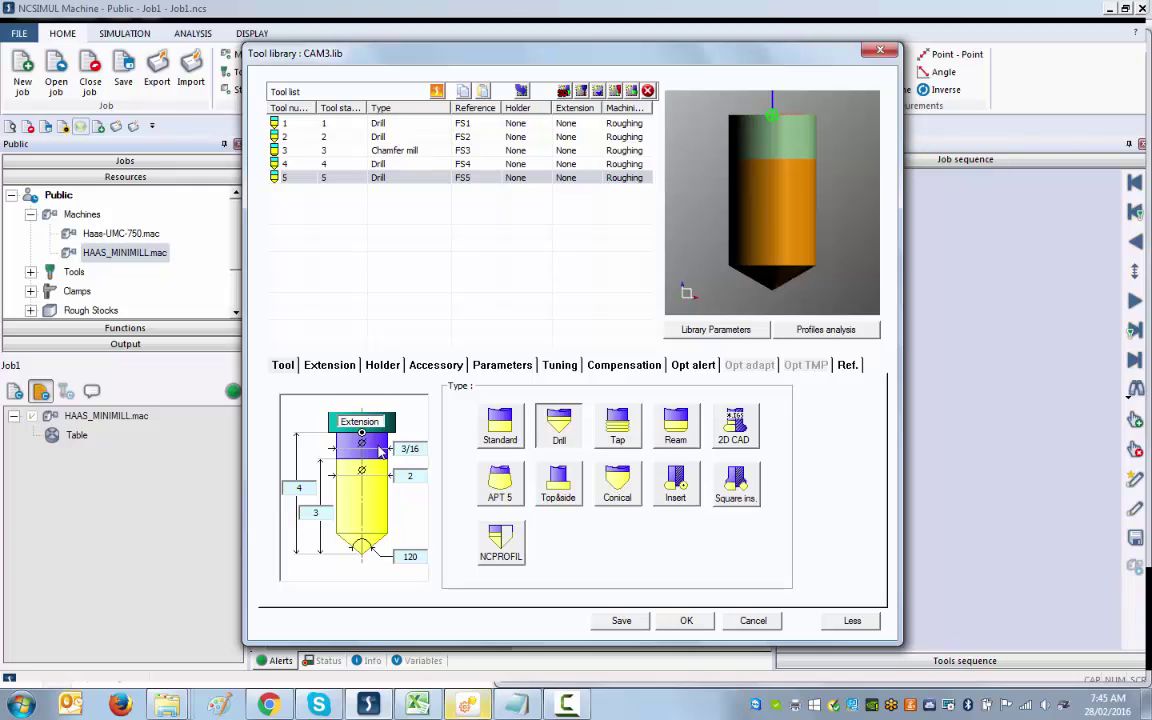
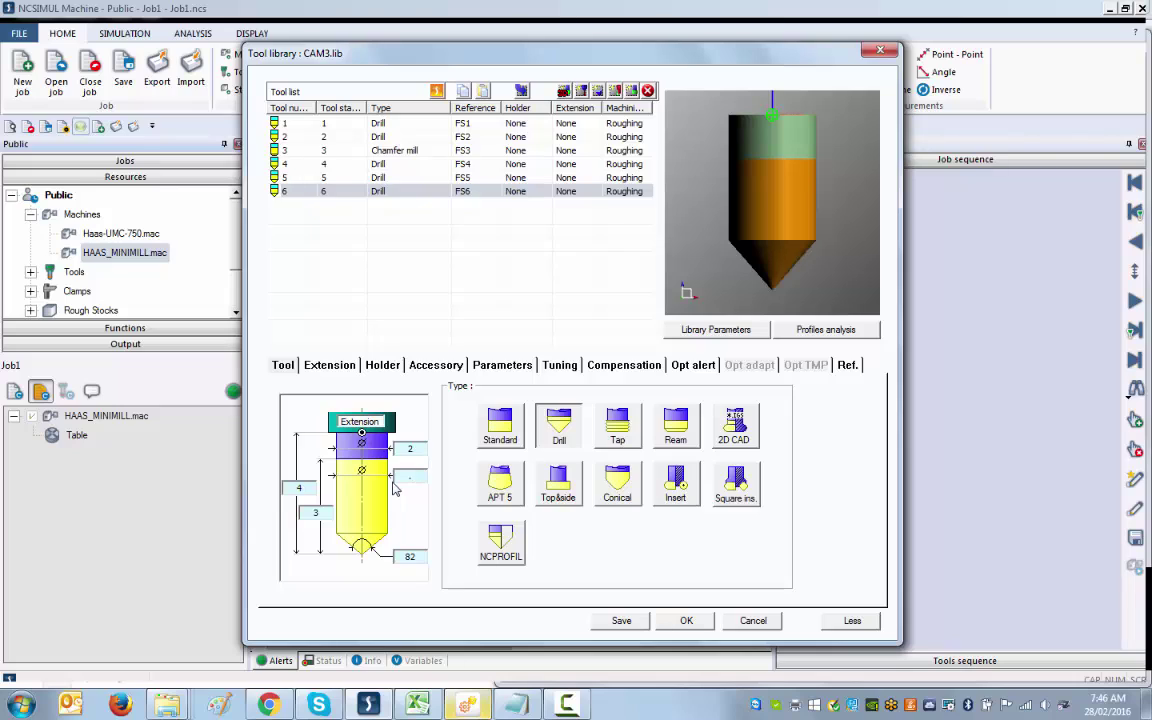
Set the shank diameter of drill tool 6 to 0.5 and save the library
left_click(421, 451)
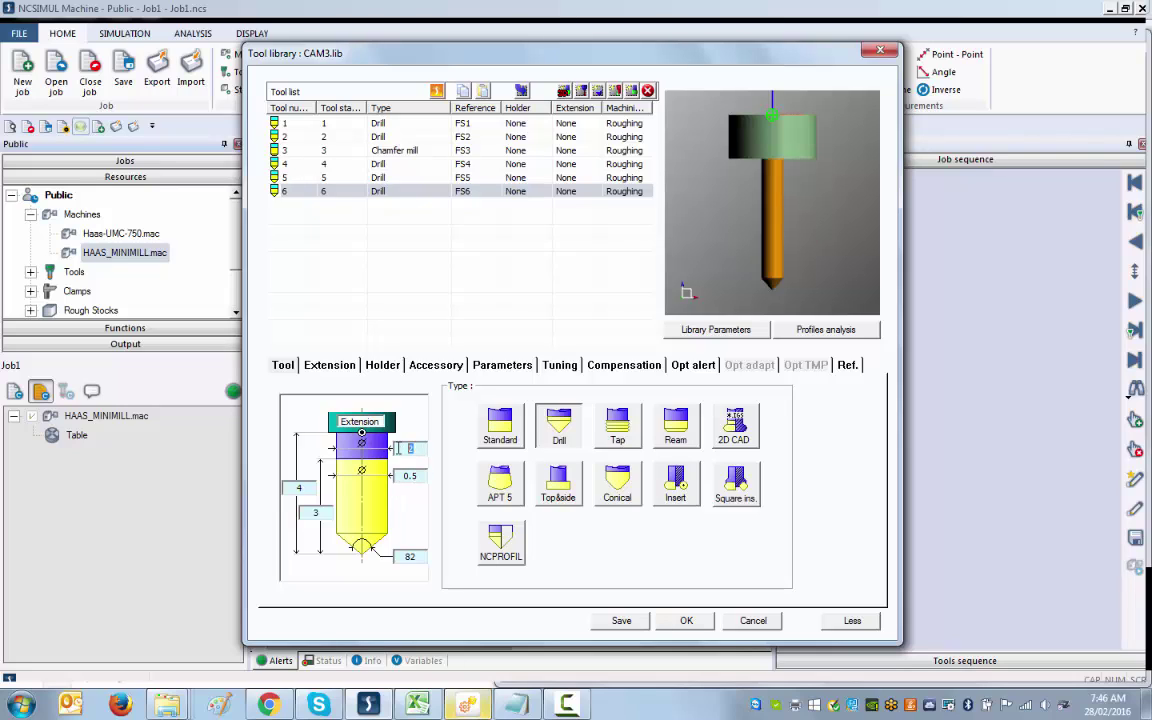
type(".5")
key("Return")
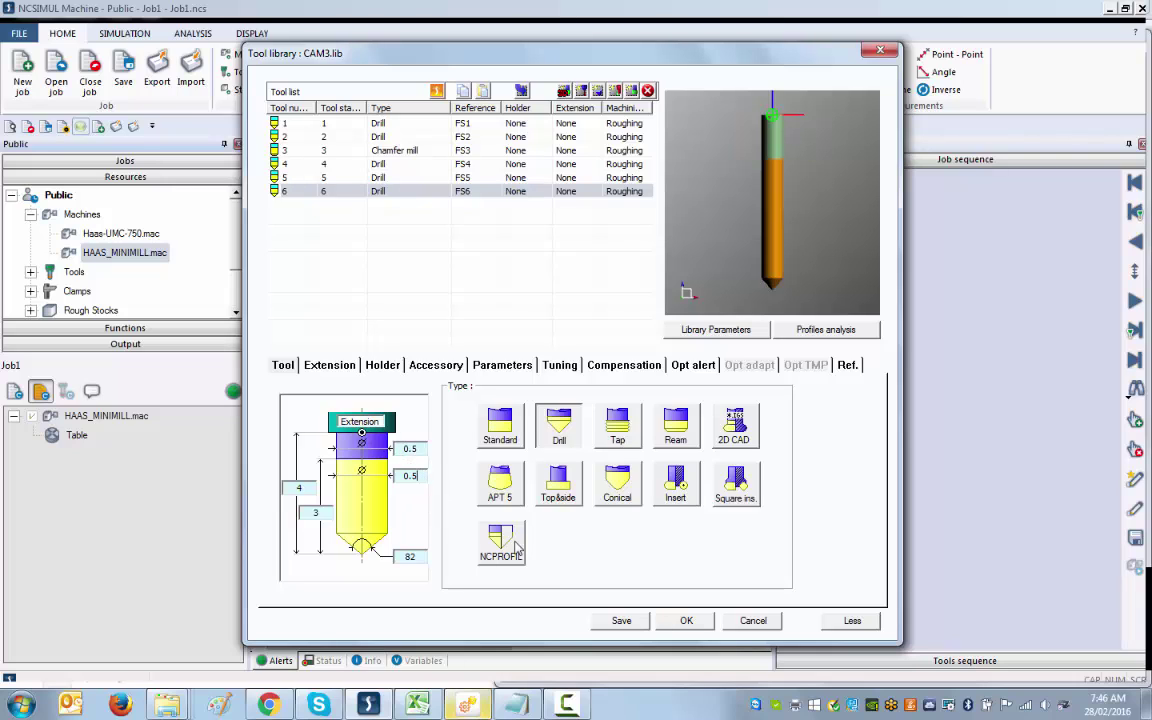
left_click(621, 621)
Add tool 7 as a Standard mill with shank and cutting diameters of 3/8 (0.375), and save the library
left_click(565, 90)
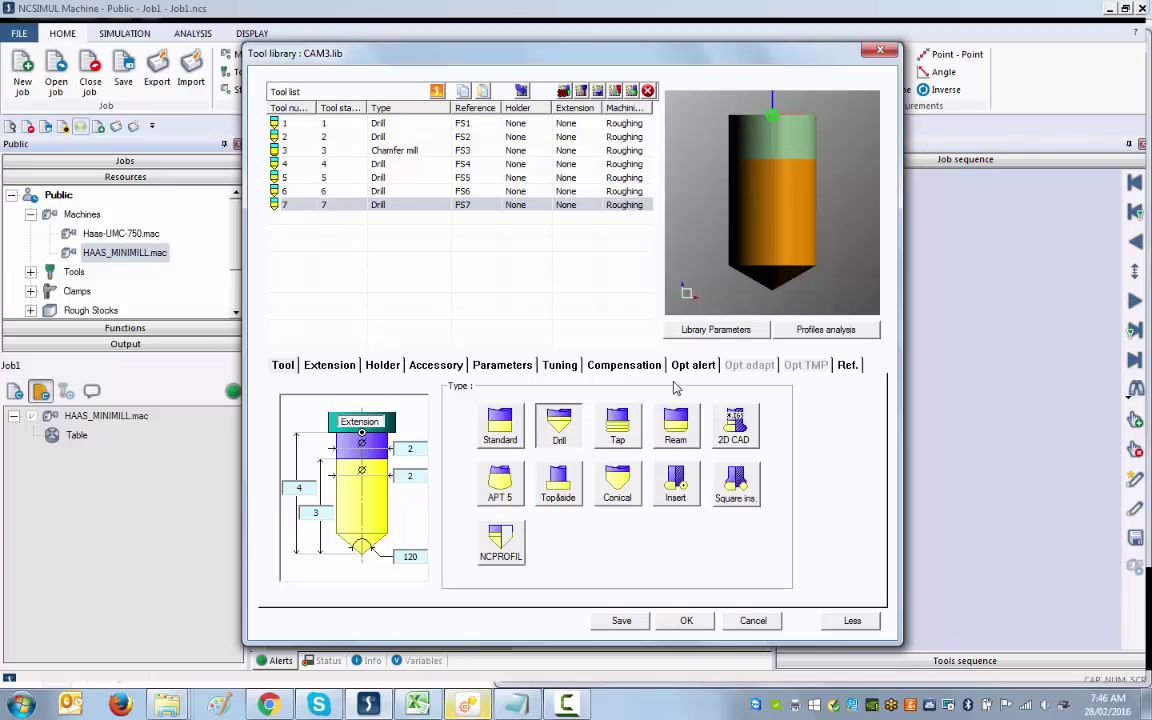
left_click(500, 425)
left_click(408, 447)
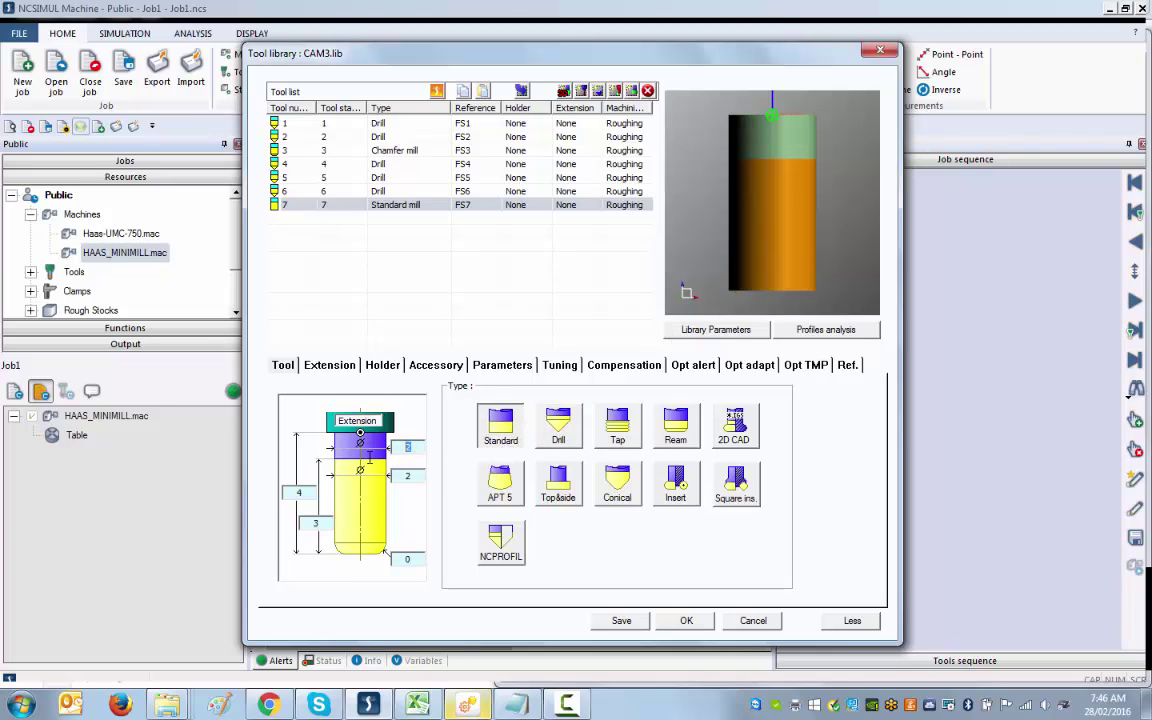
type("3/8")
key("Tab")
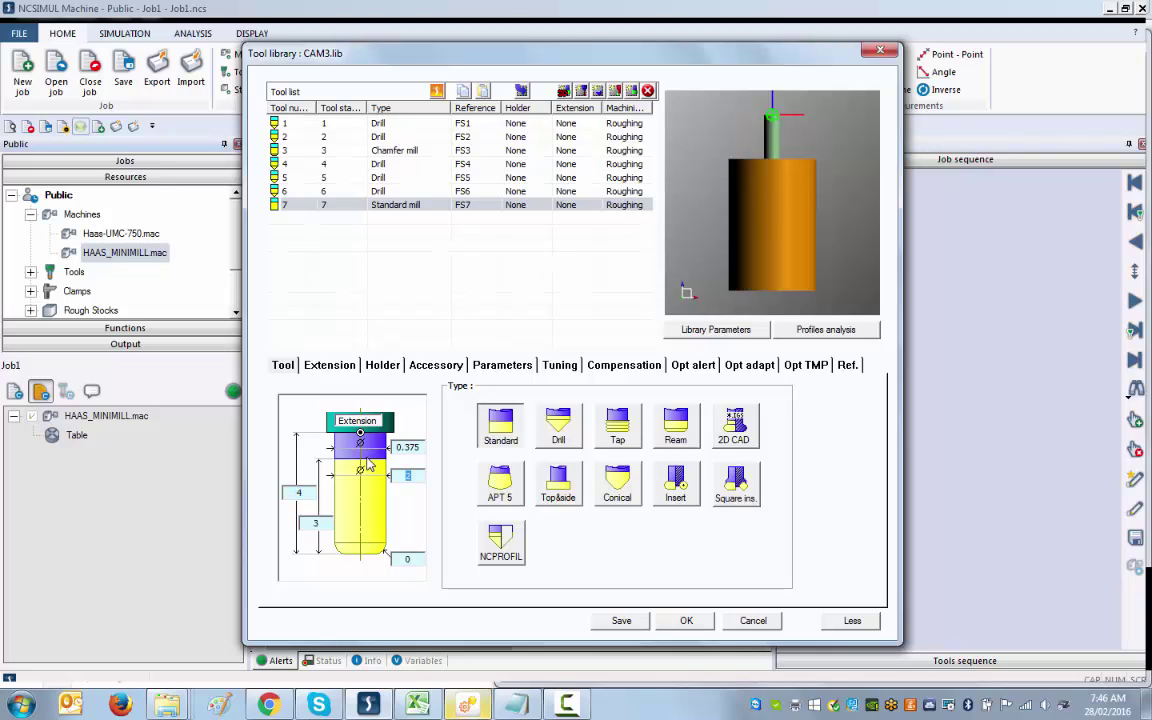
type(".375")
left_click(621, 620)
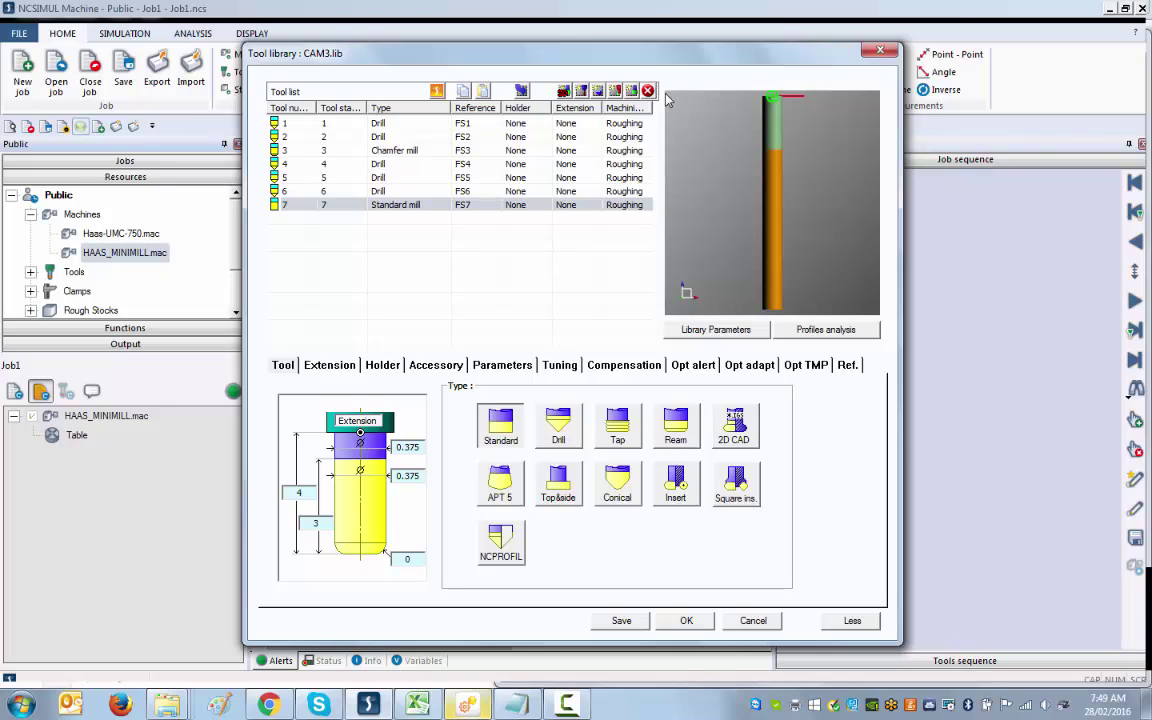
Add tool 8 as a Standard mill with shank and cutting diameters of 7/16, and save the library
left_click(631, 91)
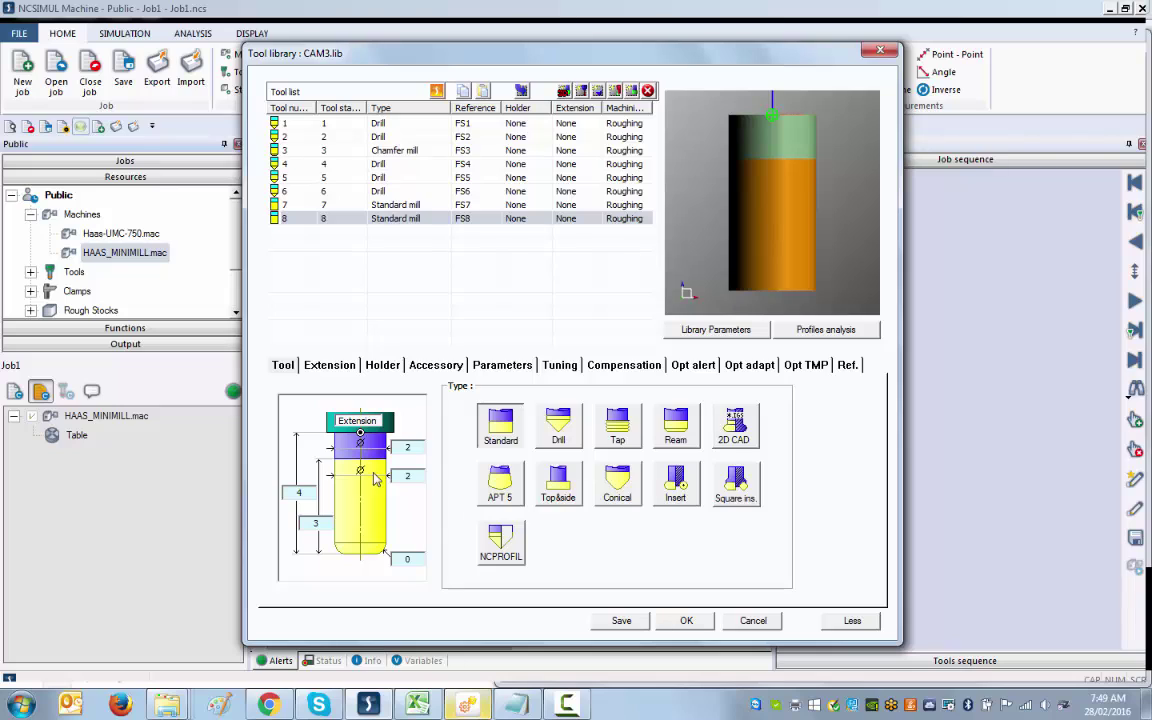
type("7/16")
key("Return")
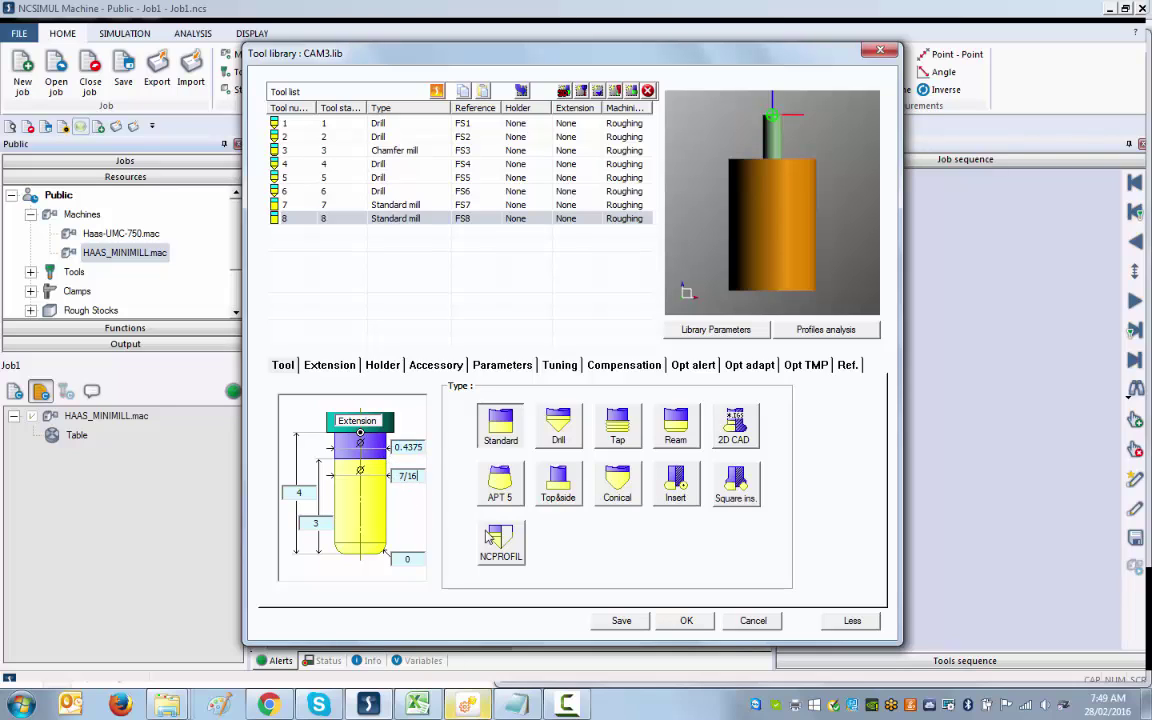
left_click(617, 620)
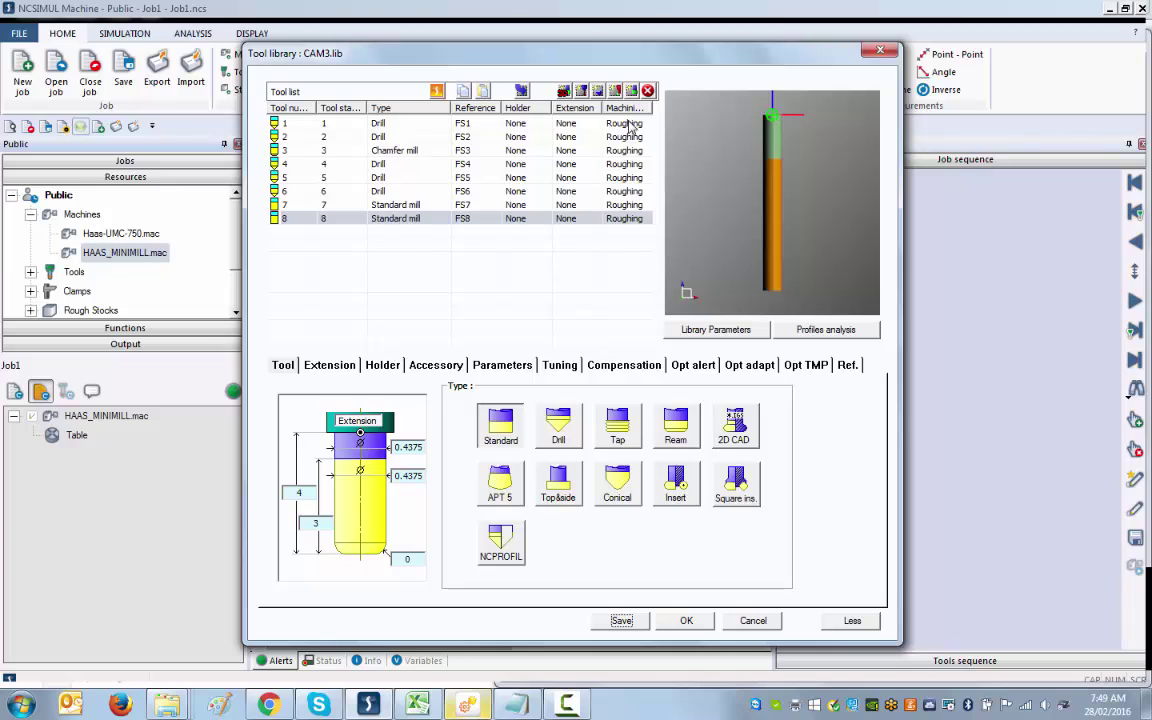
Add tool 9 as a Ream type with a 0.45 tip diameter and 0.5 cutting and shank diameters, then save and close the library
left_click(565, 91)
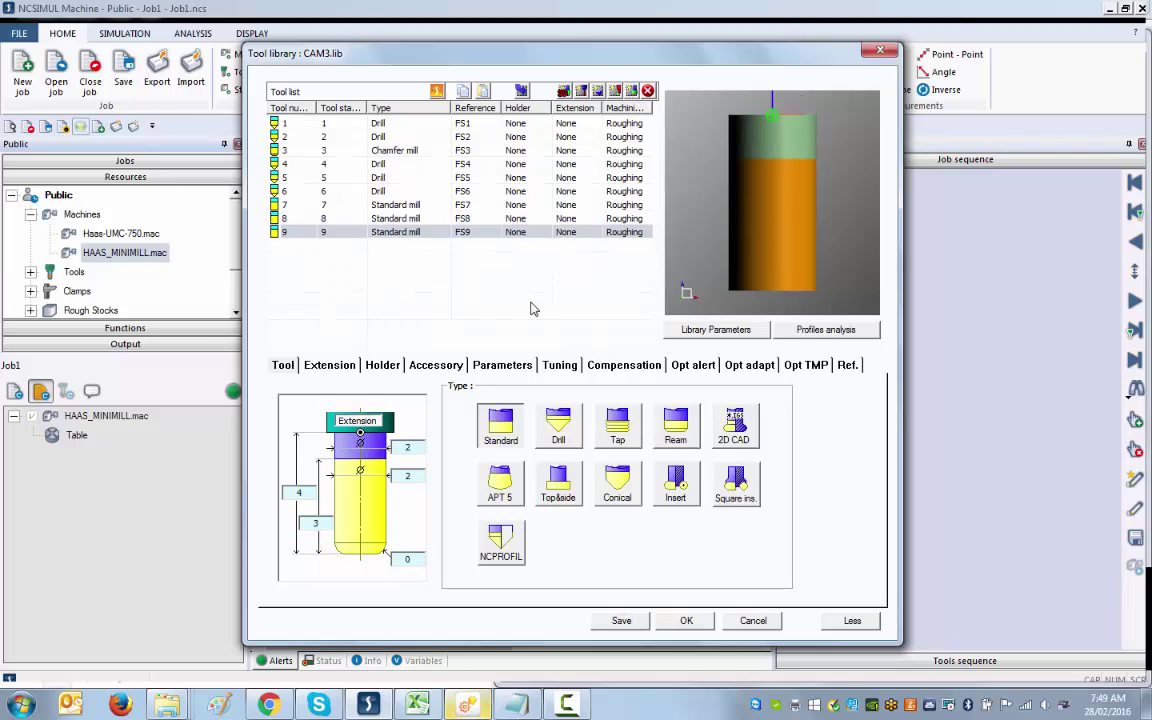
left_click(676, 425)
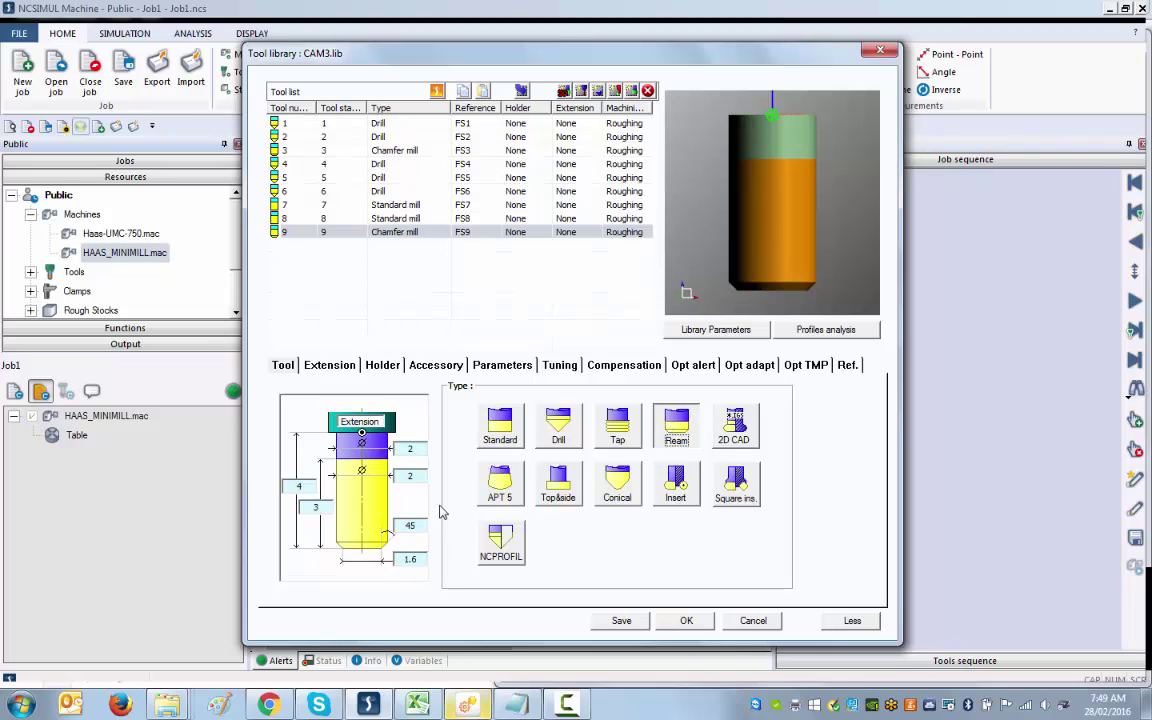
left_click(378, 567)
type(".45")
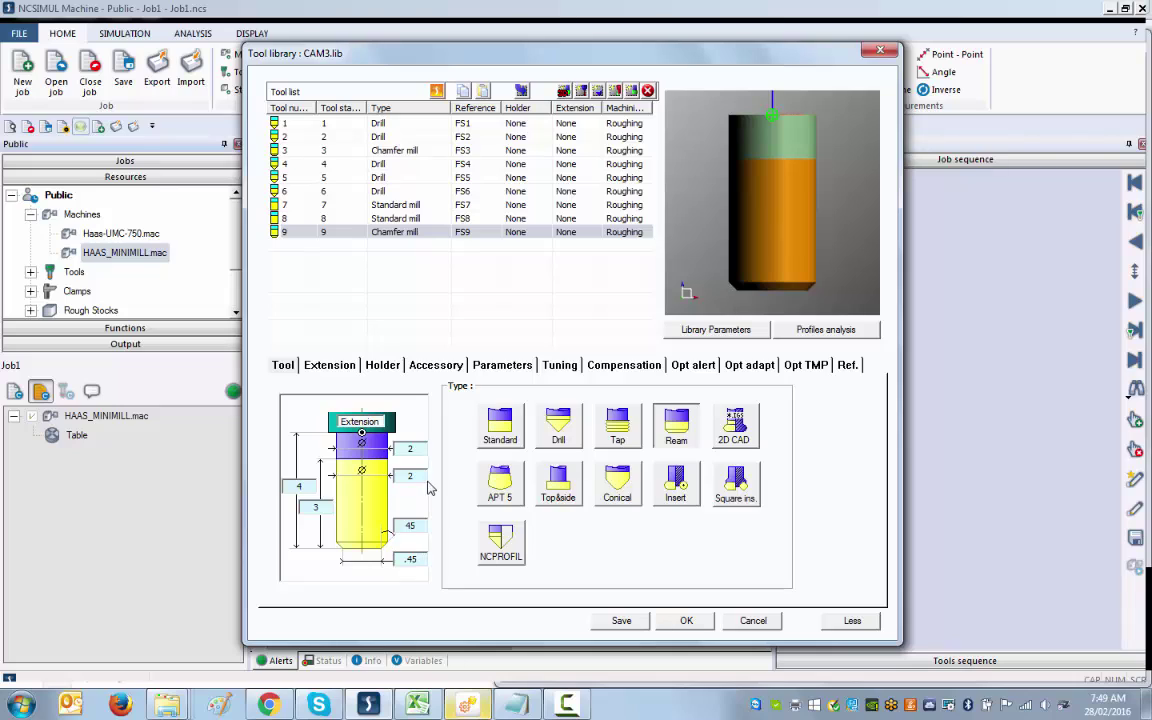
left_click(372, 479)
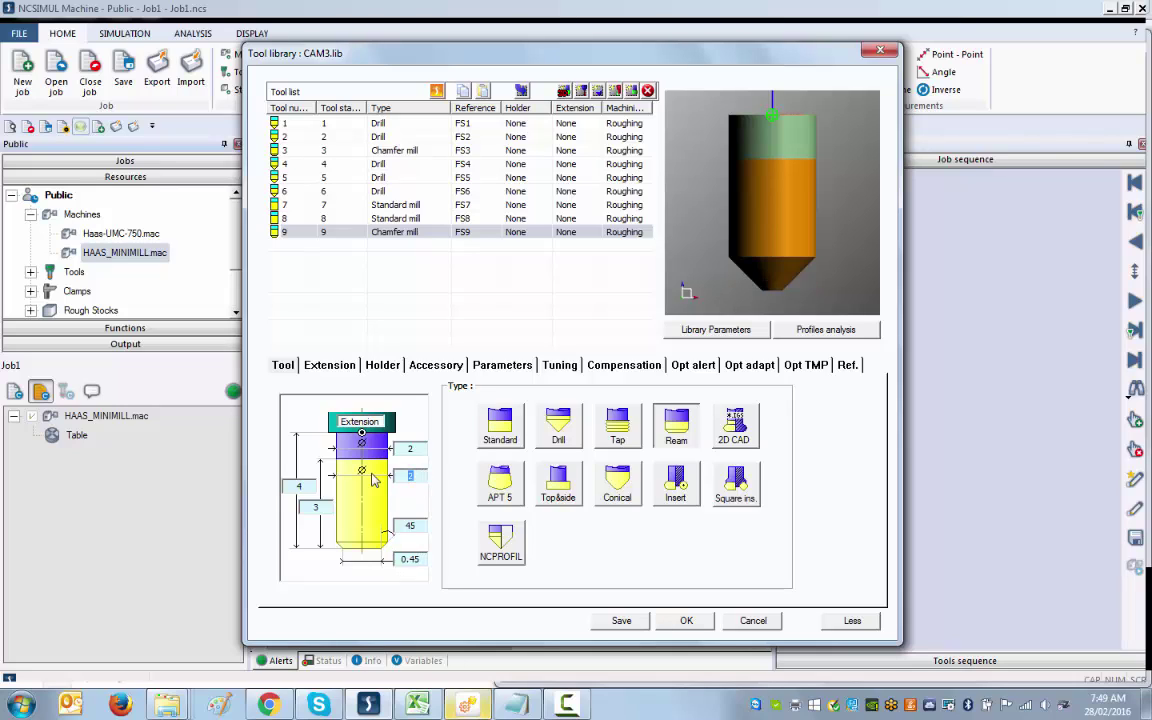
key("BackSpace")
type(".5")
left_click(420, 450)
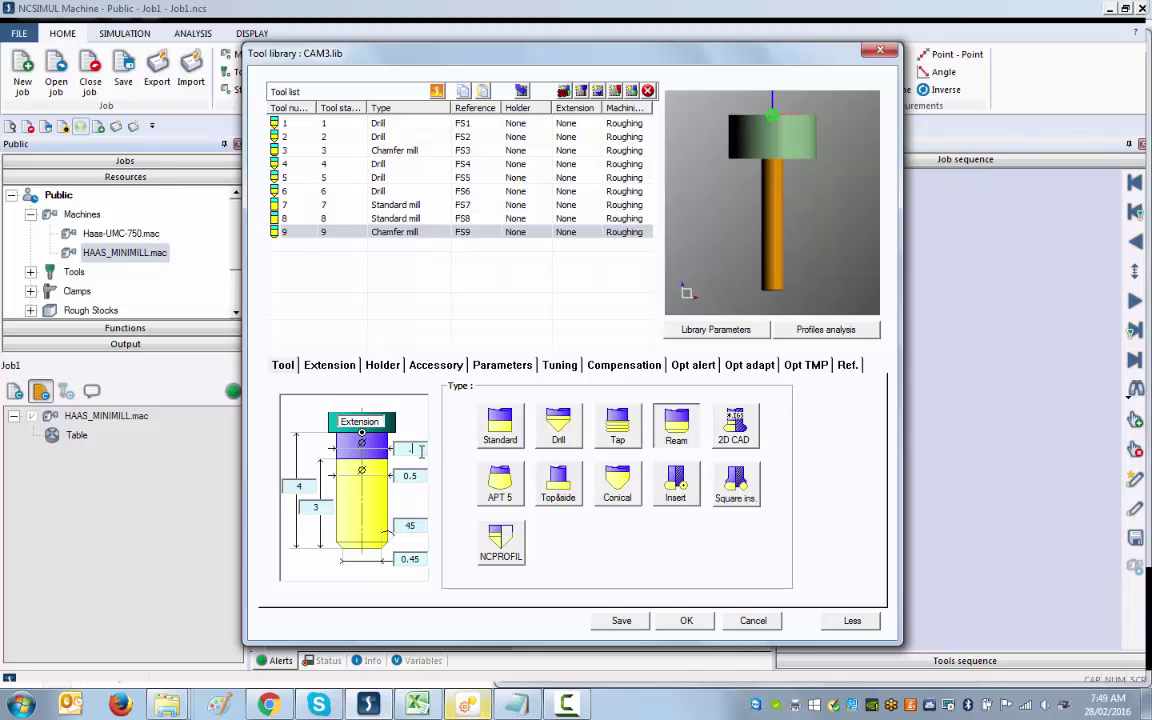
type(".5")
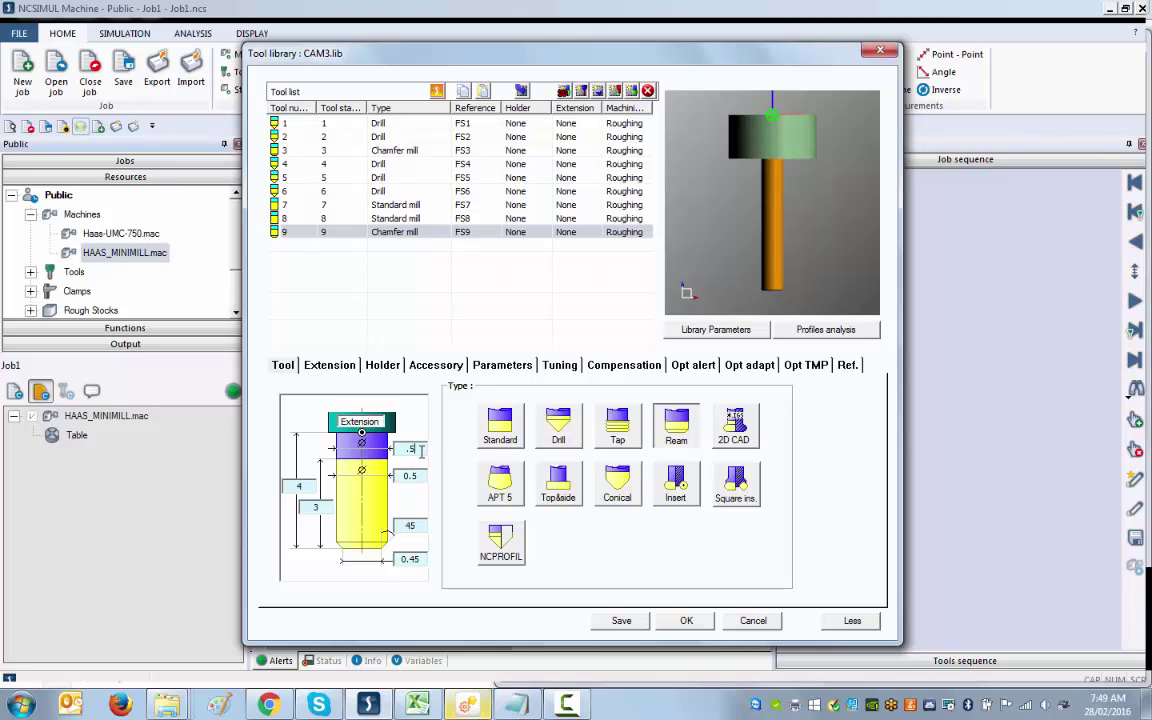
left_click(621, 621)
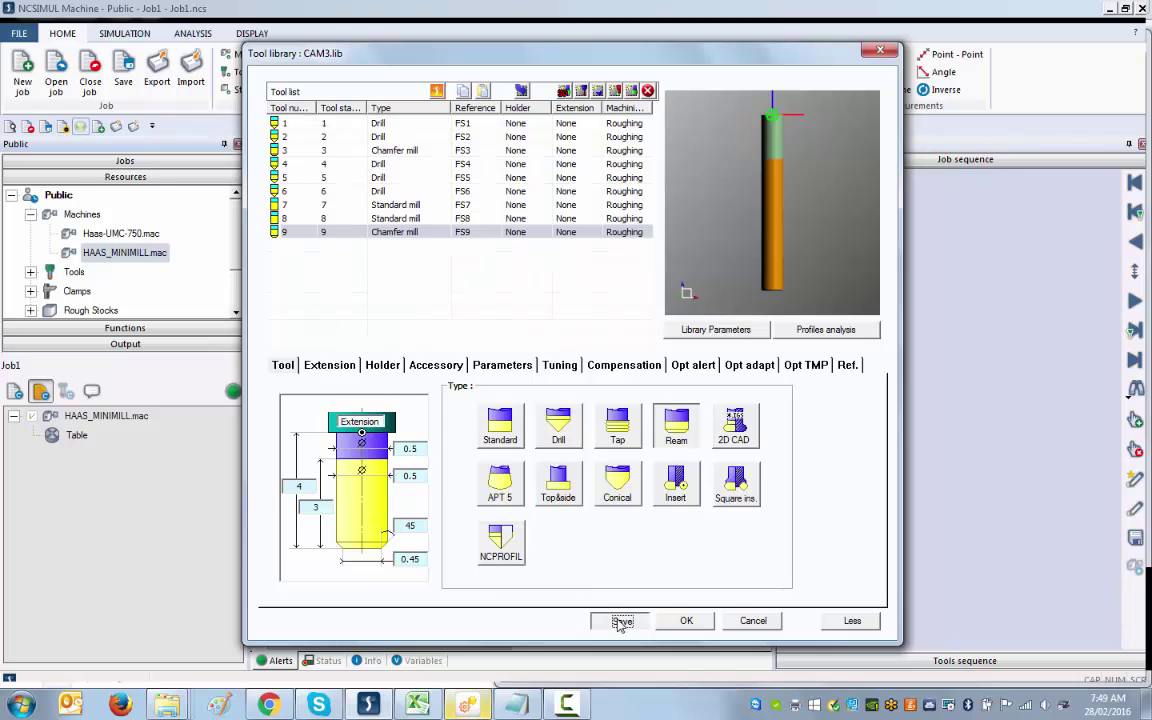
left_click(686, 621)
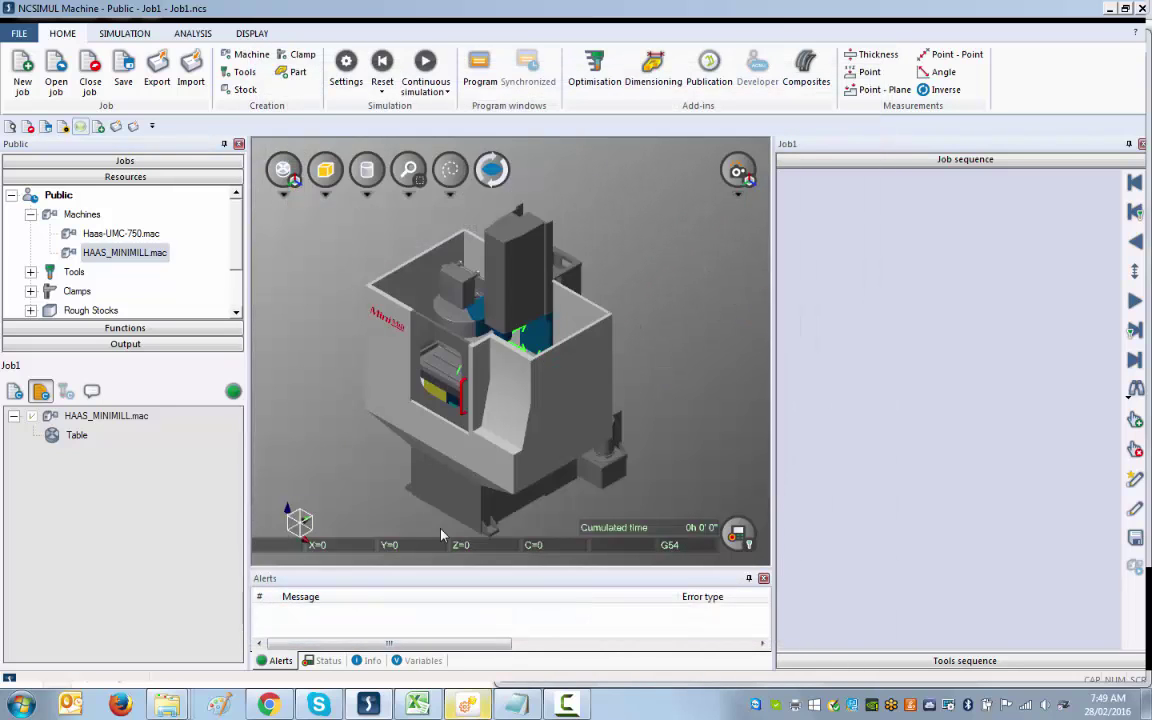
Load the CAM3.lib tool library from the Public resources into Job1
left_click(31, 214)
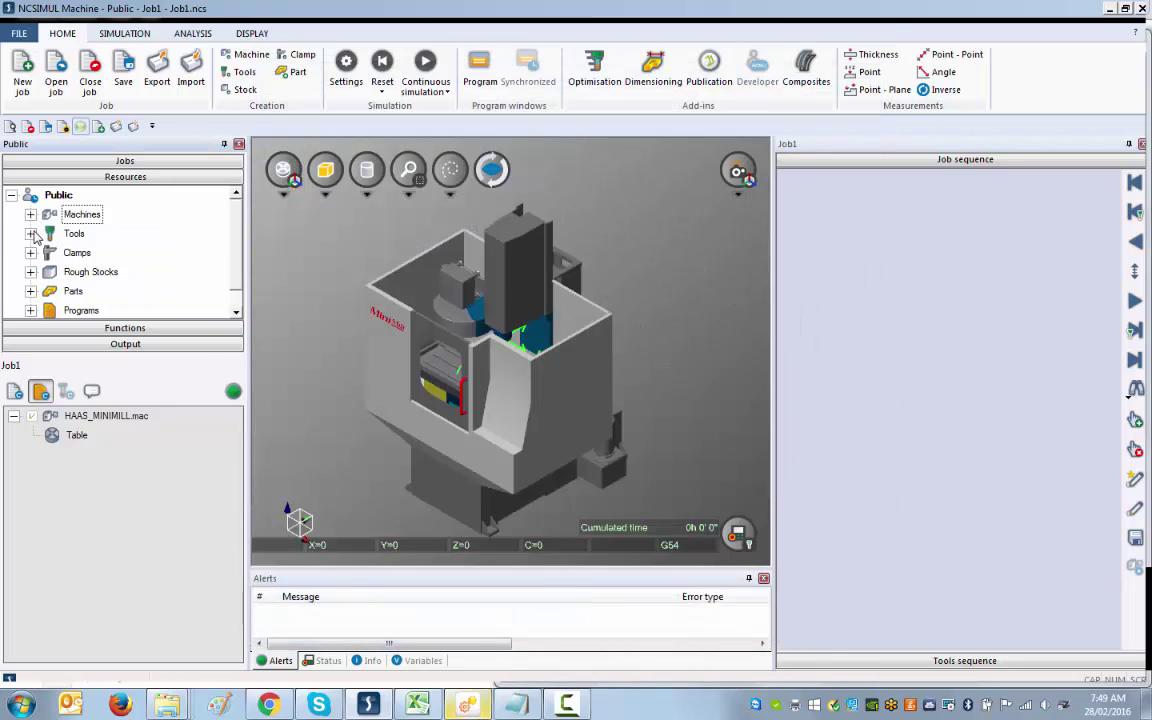
left_click(70, 234)
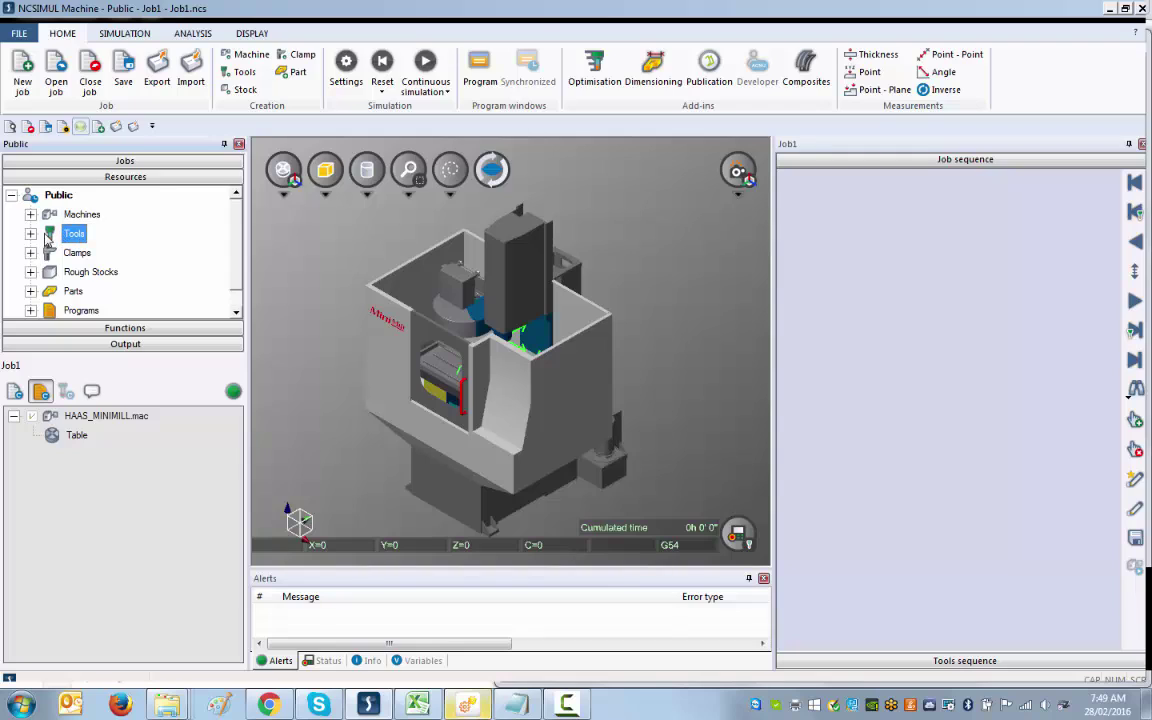
left_click(31, 233)
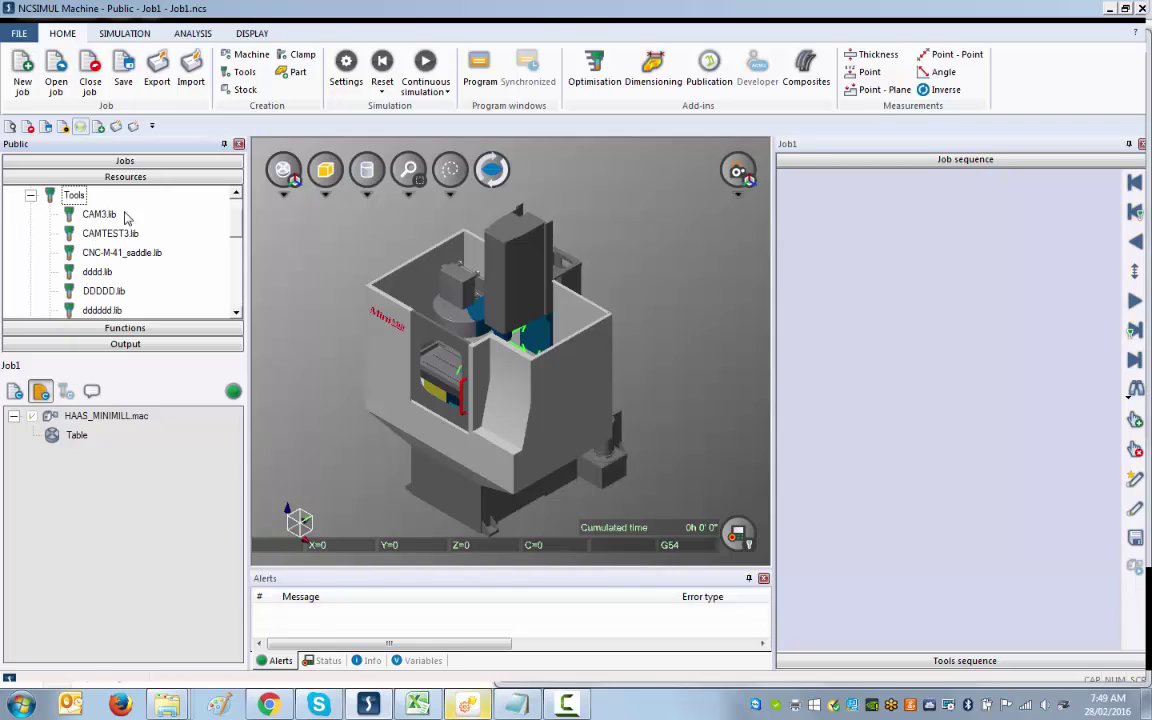
left_click(93, 218)
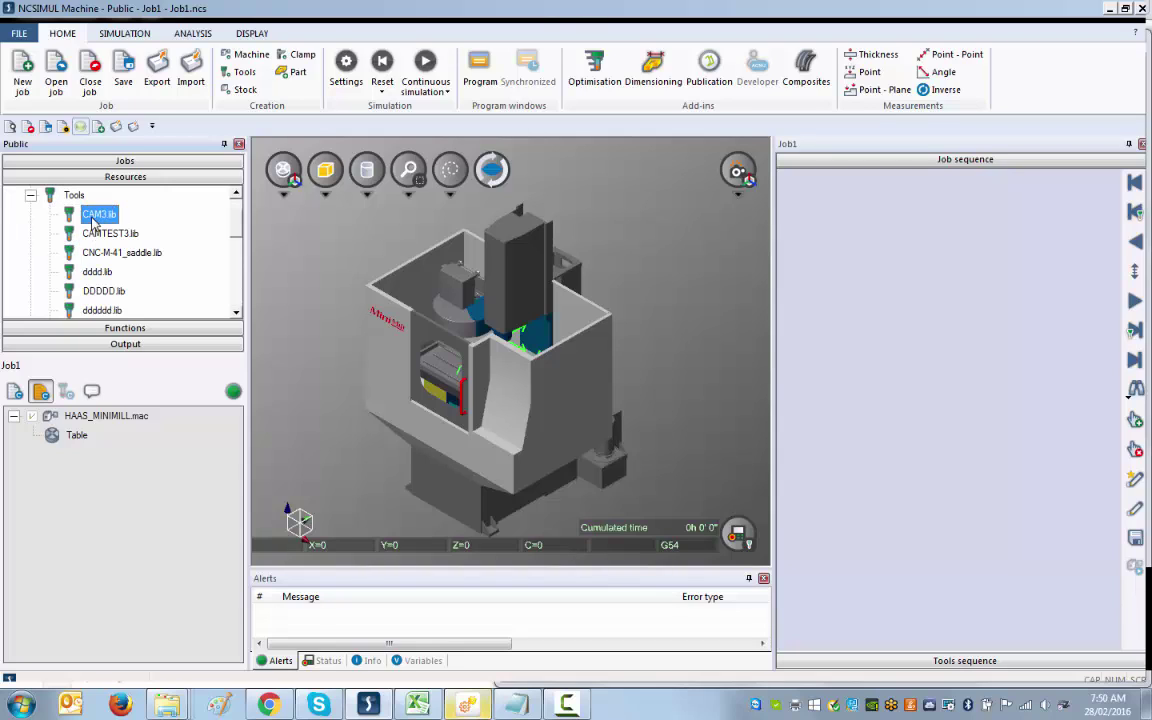
left_click_drag(93, 218, 140, 464)
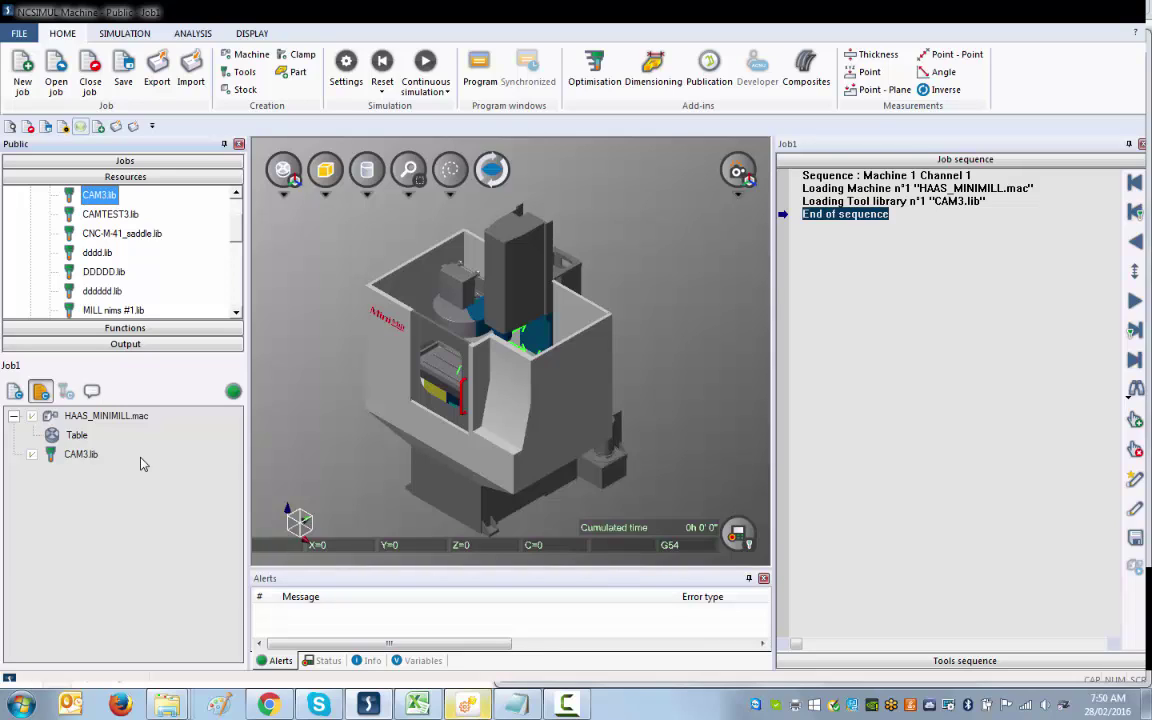
Create a new rough stock named CAM3, keeping its definition dialog open
scroll(215, 212, "up", 1)
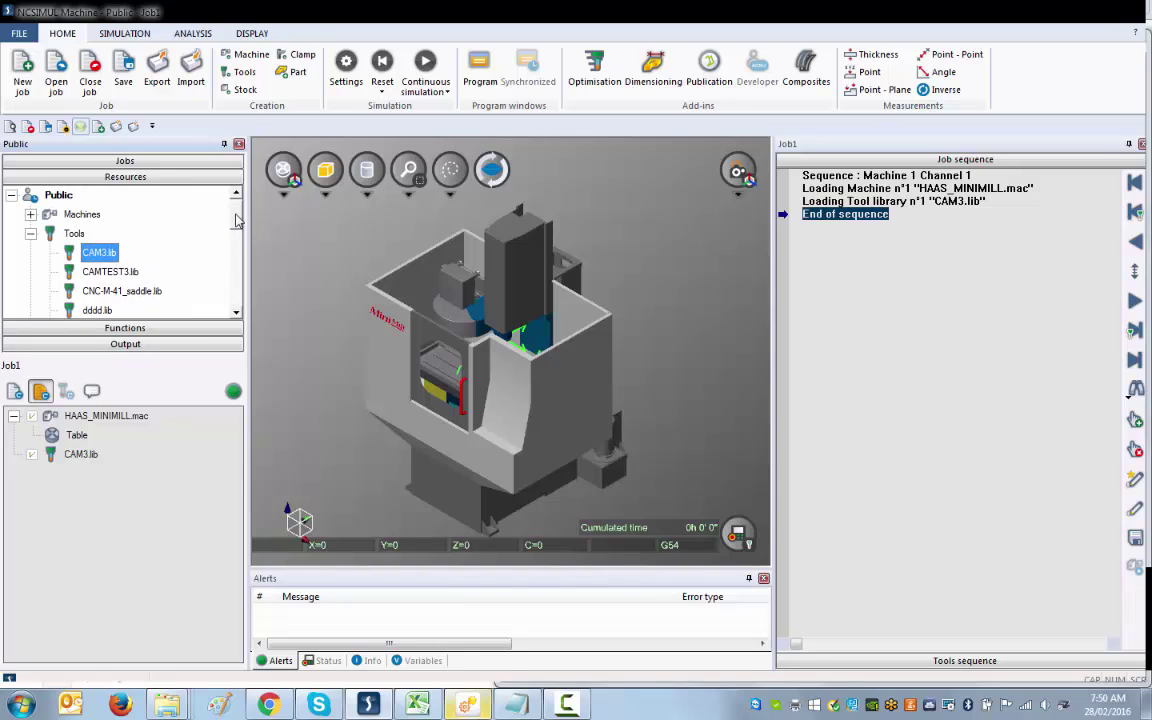
mouse_move(236, 217)
left_mouse_down()
mouse_move(238, 259)
mouse_move(236, 195)
left_mouse_up()
left_click(33, 226)
scroll(31, 197, "down", 1)
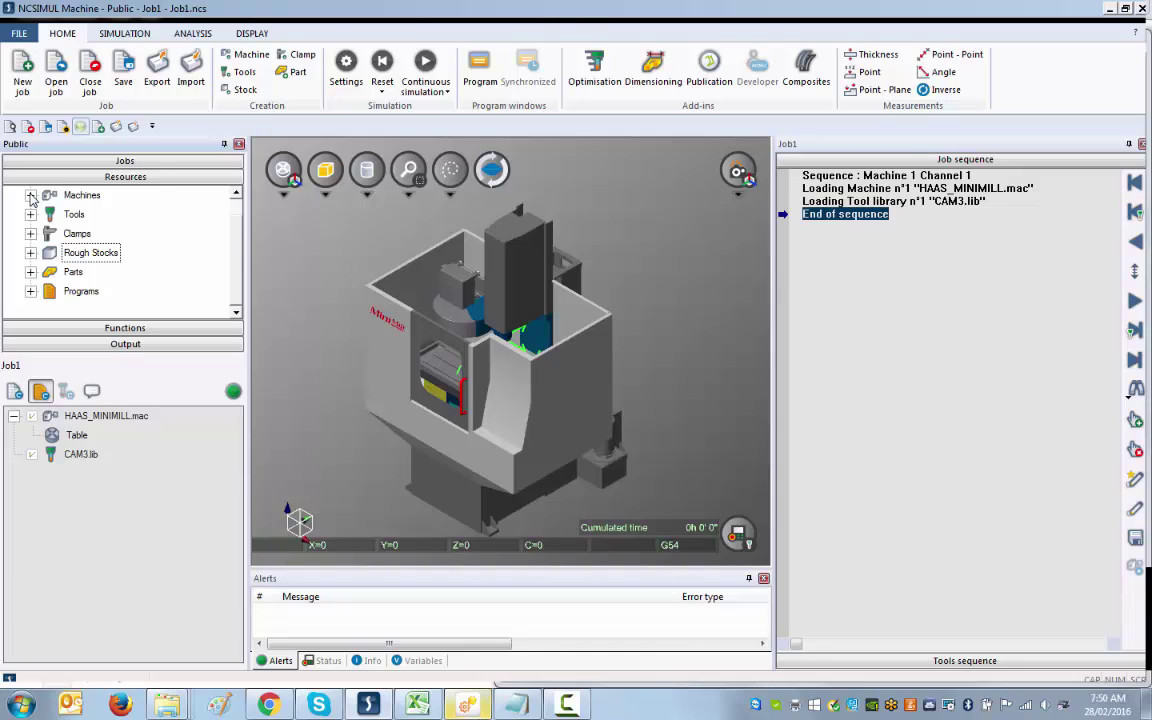
left_click(241, 91)
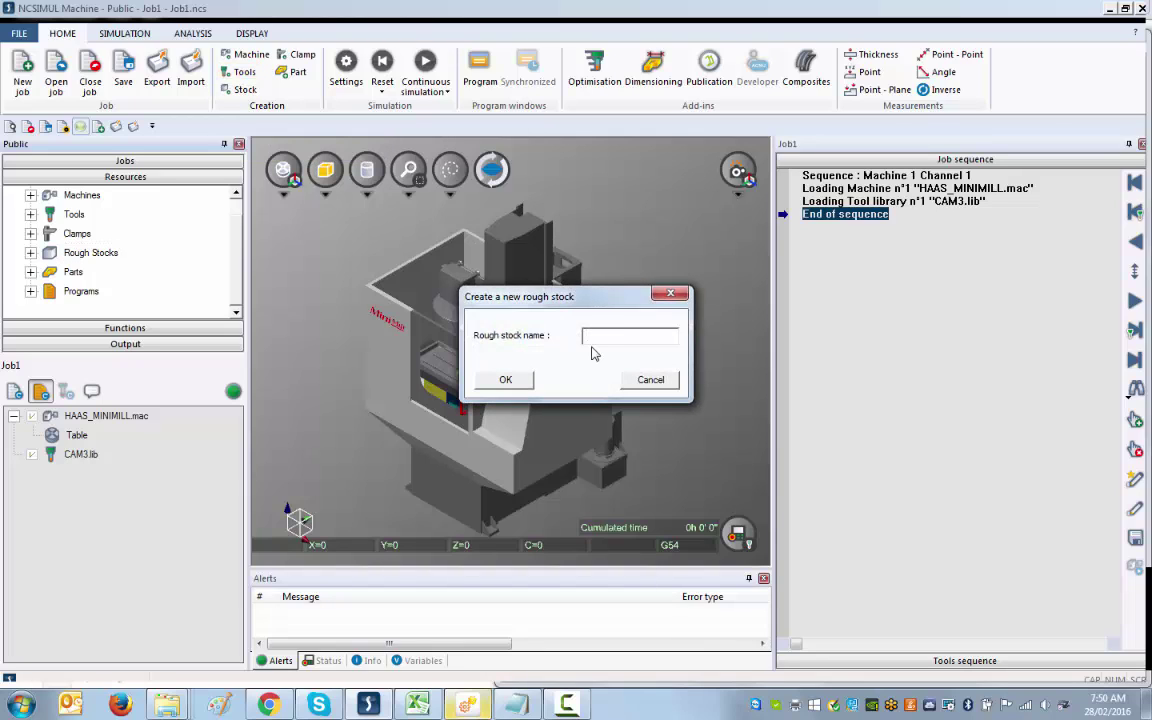
type("CAM3")
left_click(505, 379)
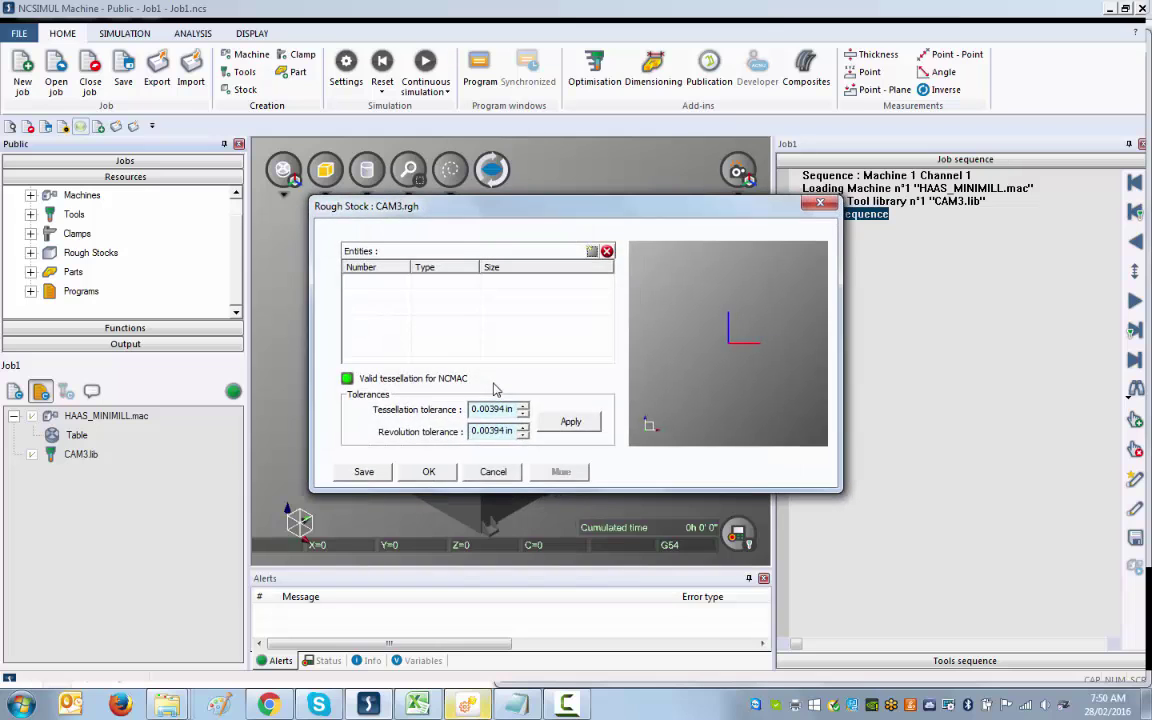
left_click_drag(552, 199, 455, 107)
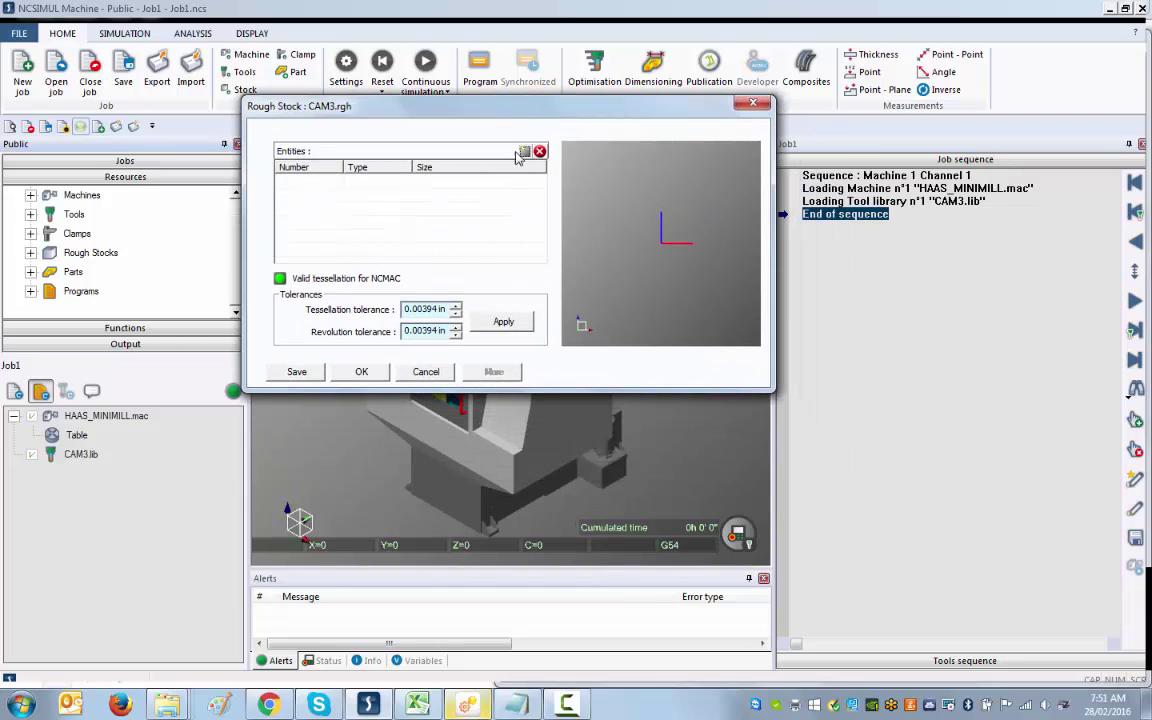
Add a cube entity to the CAM3 rough stock and expand its detailed definition settings
left_click(523, 151)
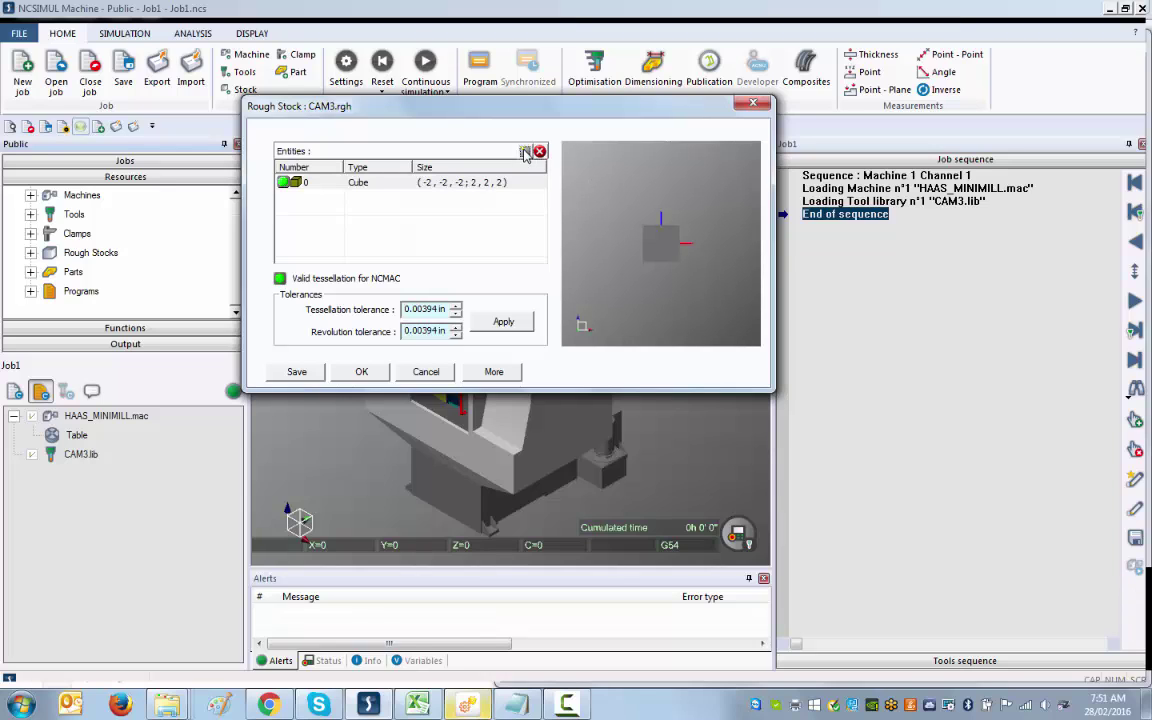
left_click_drag(681, 249, 668, 252)
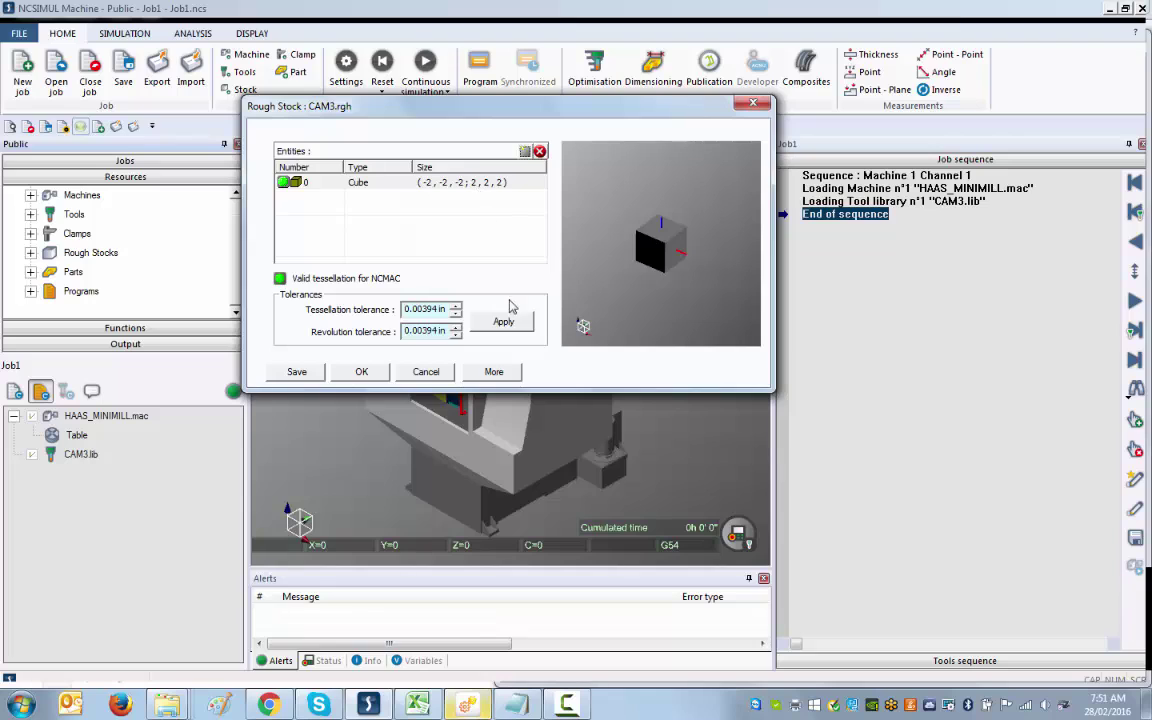
left_click(494, 372)
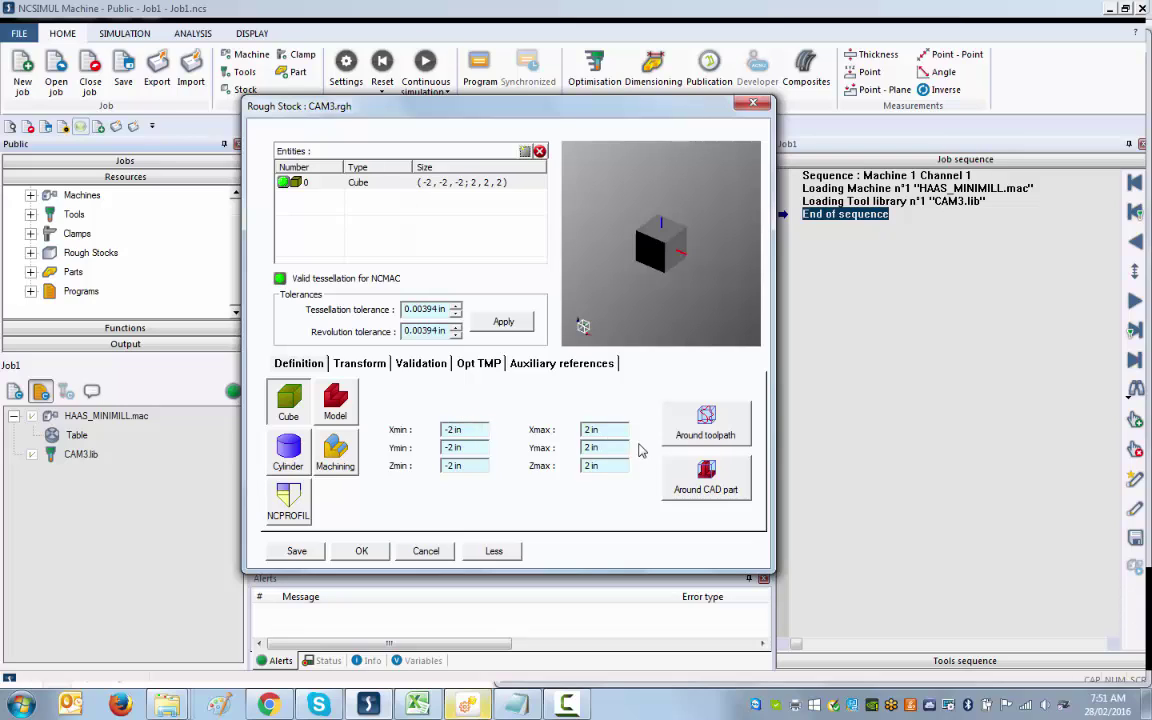
Set the stock cube's X and Y extents to run from -3 in to 3 in
key("BackSpace")
type("0")
key("BackSpace")
type("3")
left_click(594, 429)
key("BackSpace")
type("3")
double_click(590, 447)
type("3")
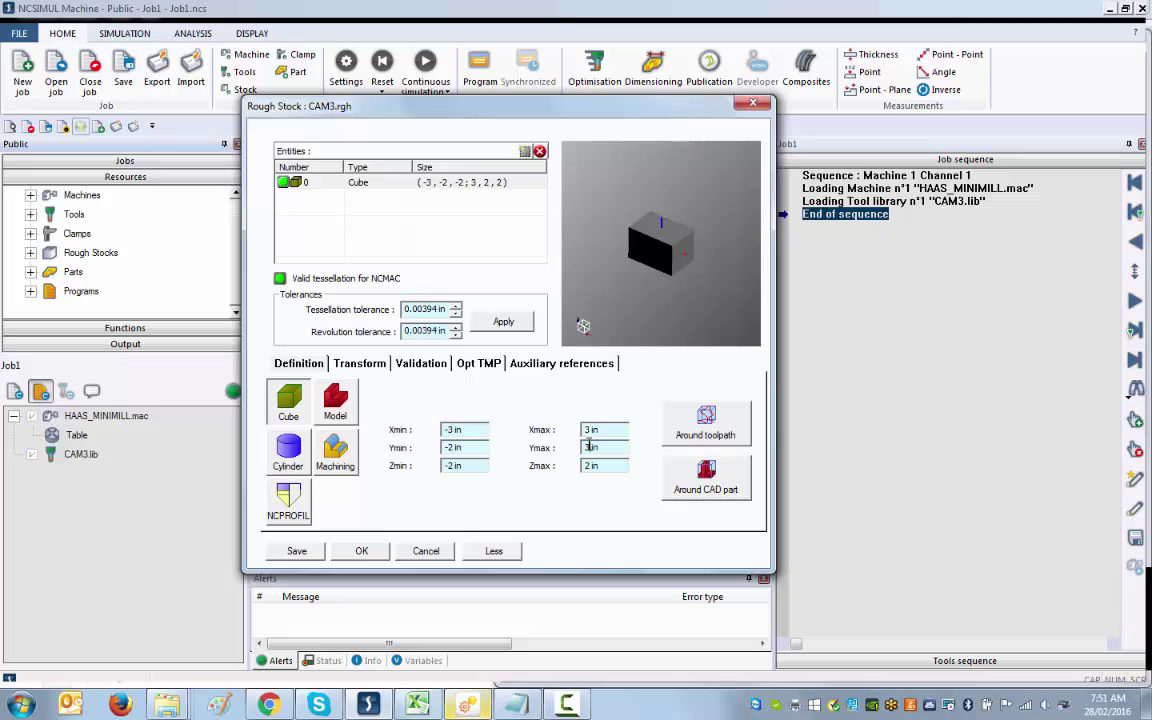
left_click(453, 447)
key("BackSpace")
type("3")
Set the stock cube's Zmax to 0 in, then save and close the rough stock definition
left_click(585, 467)
key("BackSpace")
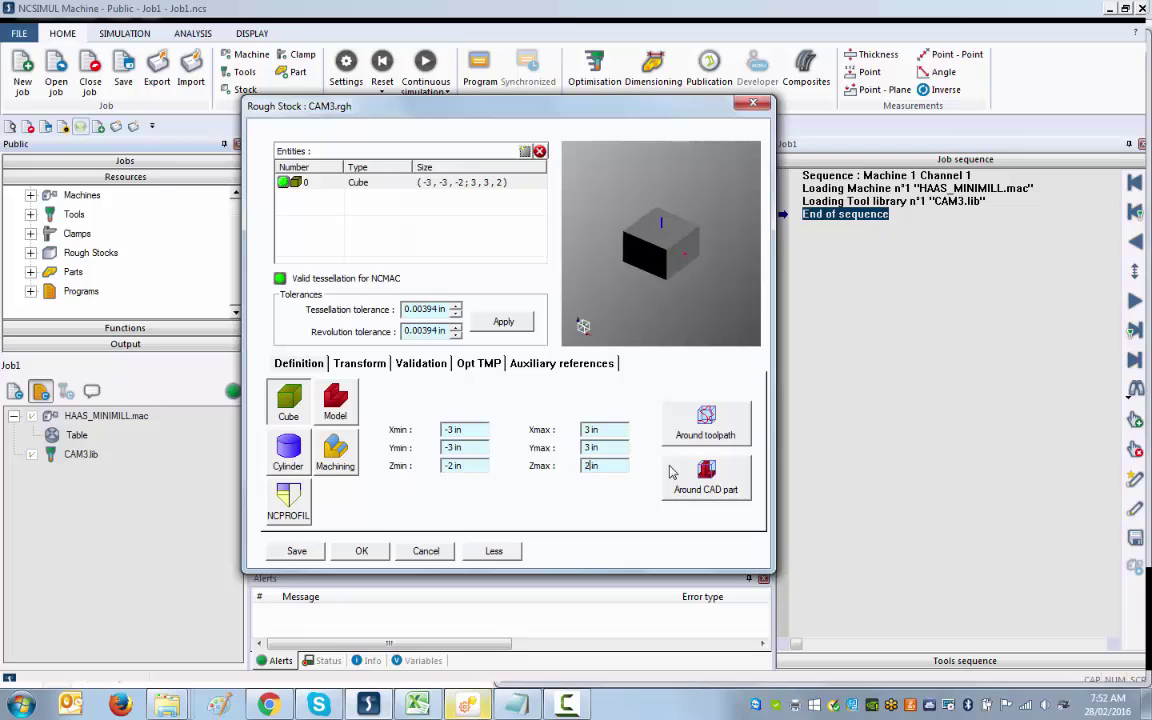
type("0")
left_click_drag(643, 243, 693, 263)
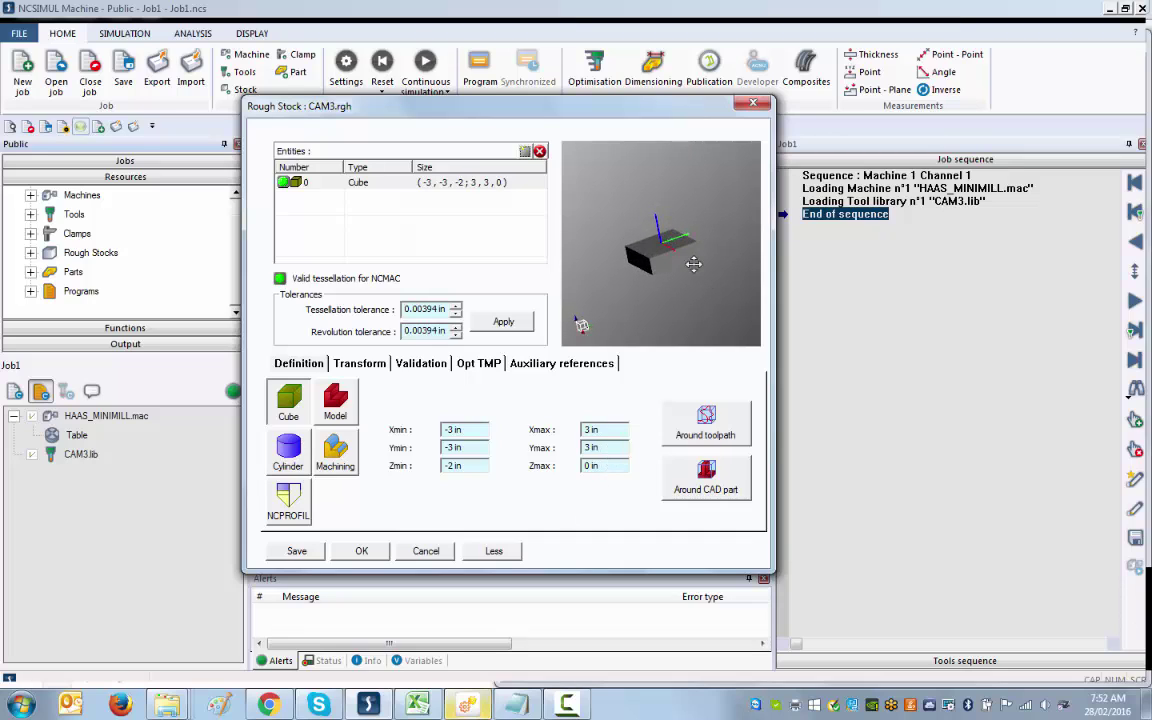
left_click(300, 552)
left_click(362, 552)
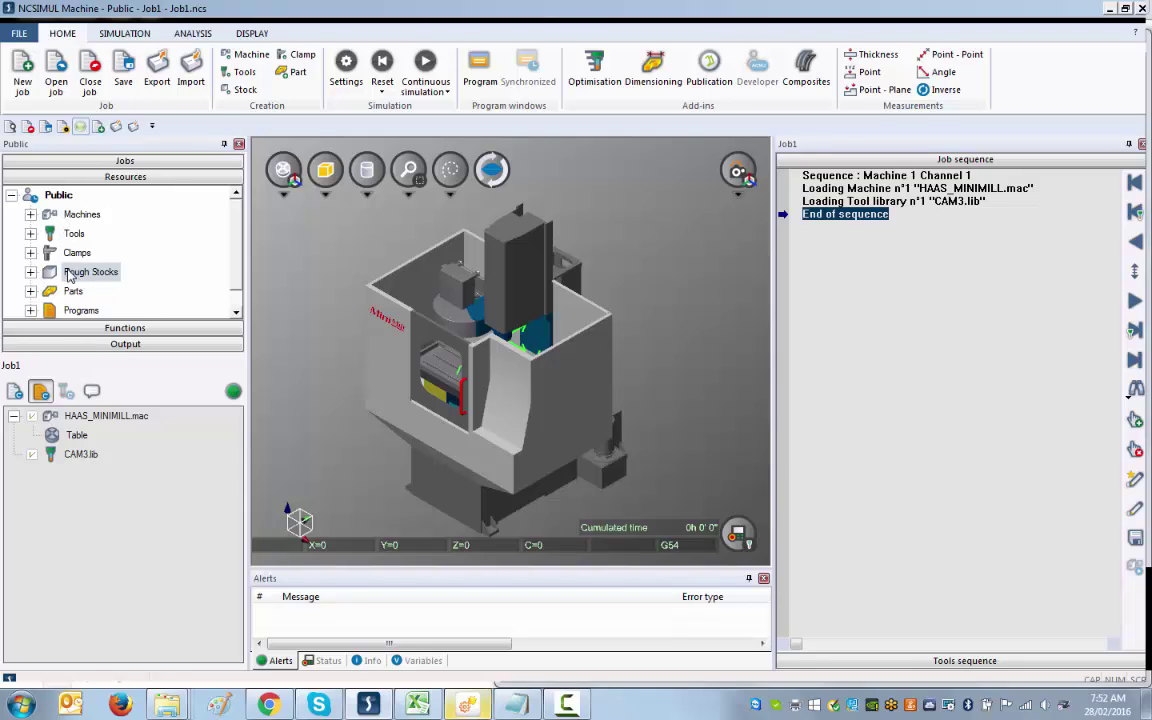
Load the CAM3.rgh rough stock from the Public resources onto the machine's Table in Job1
left_click(30, 271)
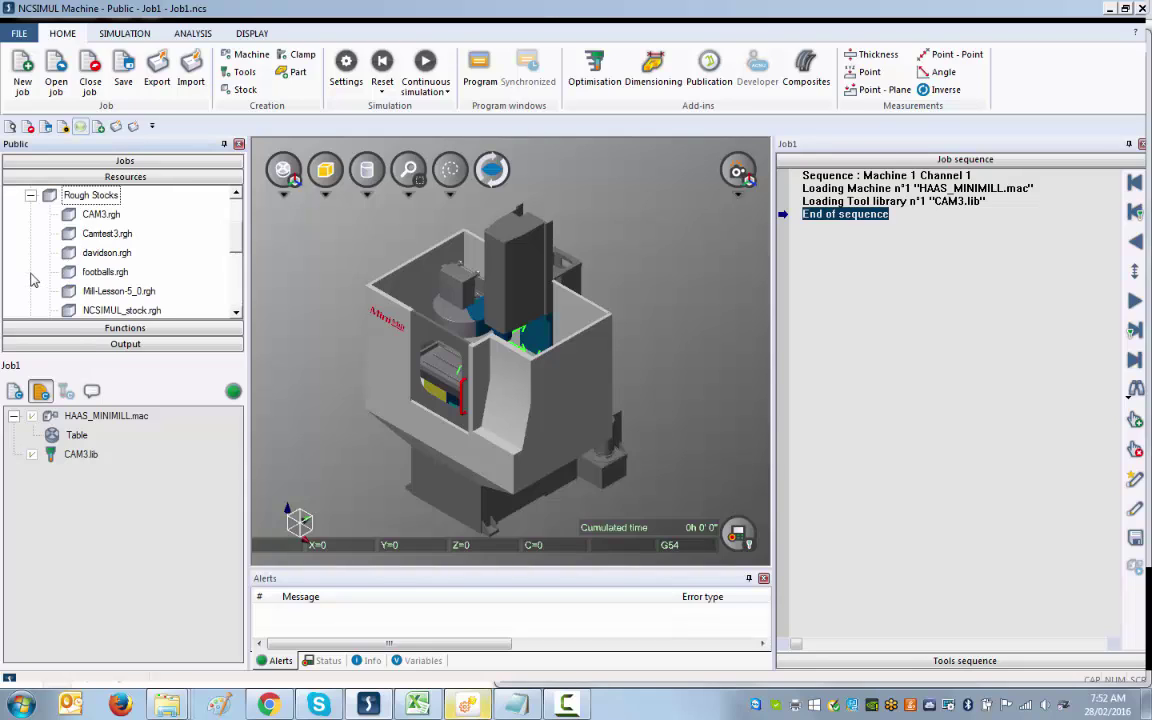
left_click(92, 217)
left_click_drag(92, 220, 72, 440)
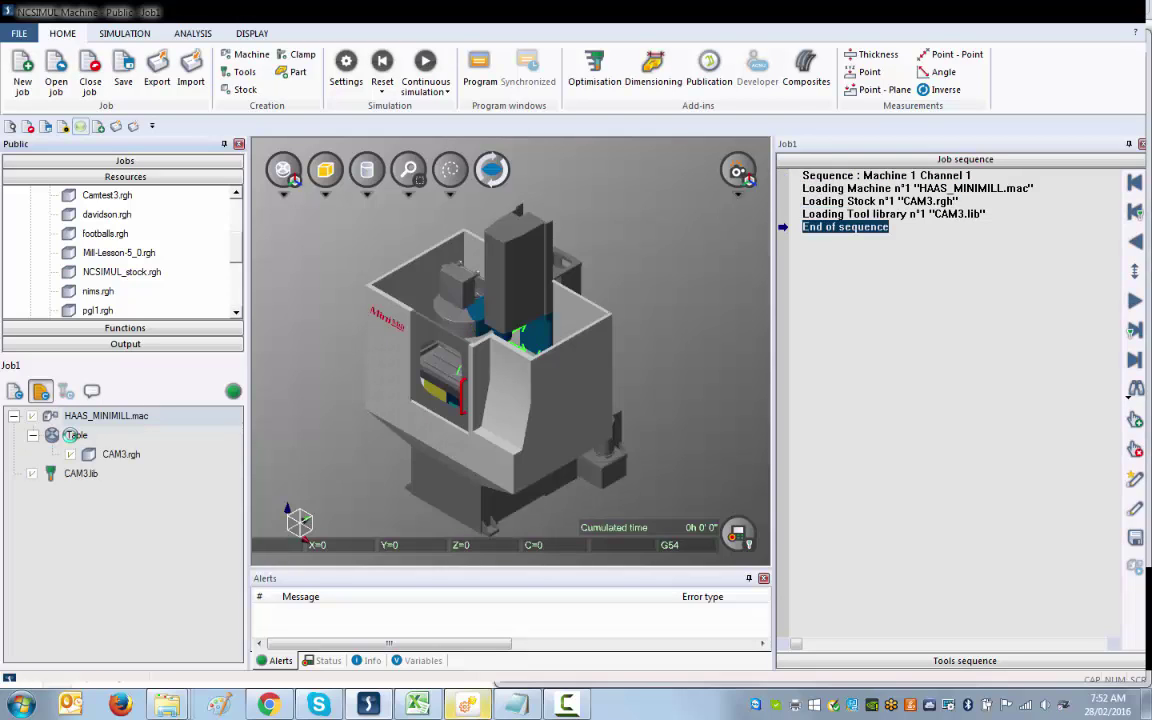
Raise the CAM3.rgh stock above the machine table with a Z translation of 8 in and apply the position
left_click_drag(467, 378, 405, 321)
scroll(453, 402, "up", 6)
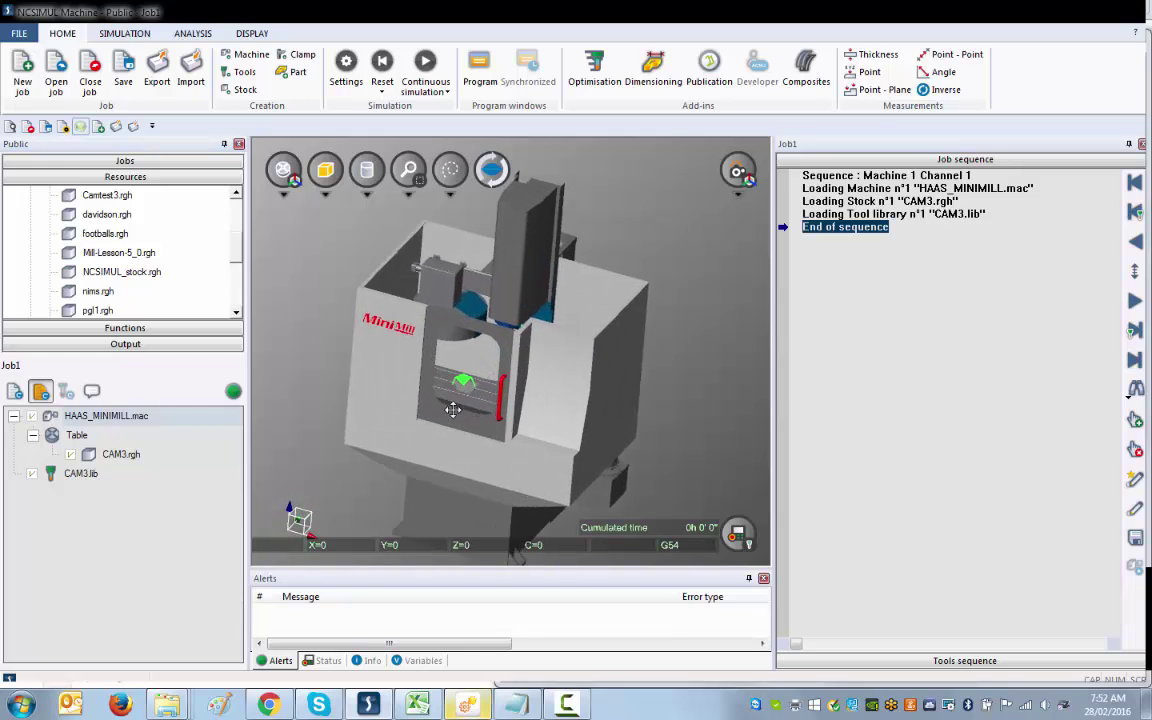
scroll(585, 388, "up", 3)
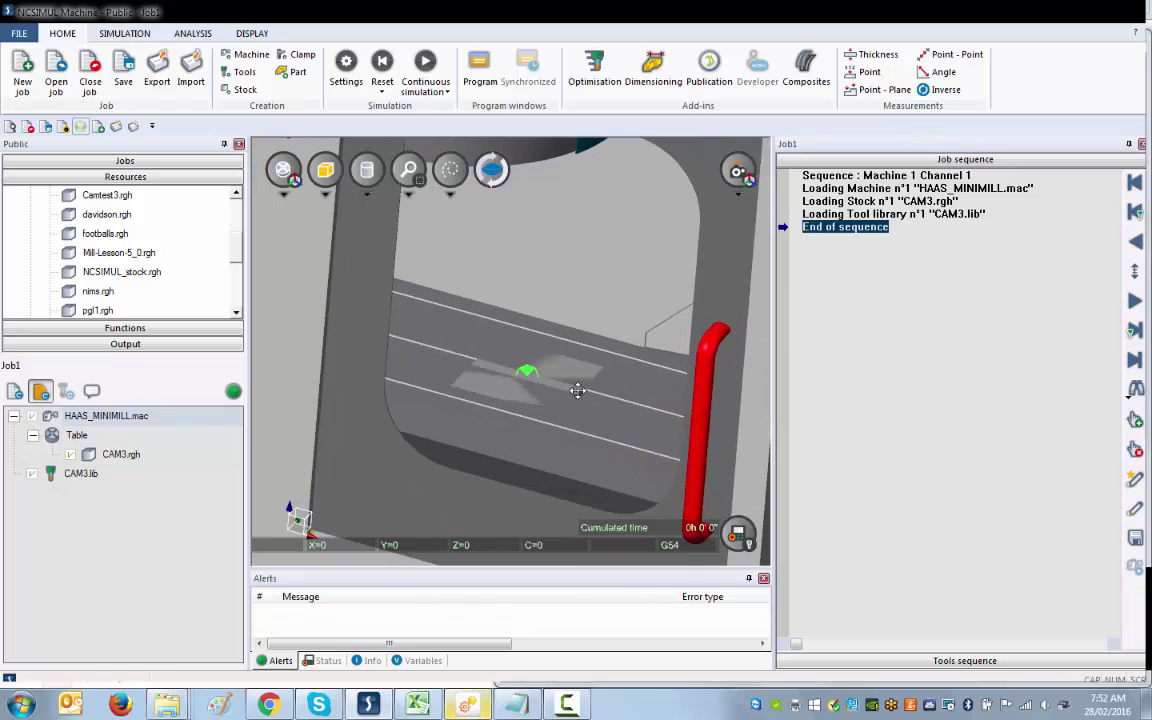
left_click(127, 457)
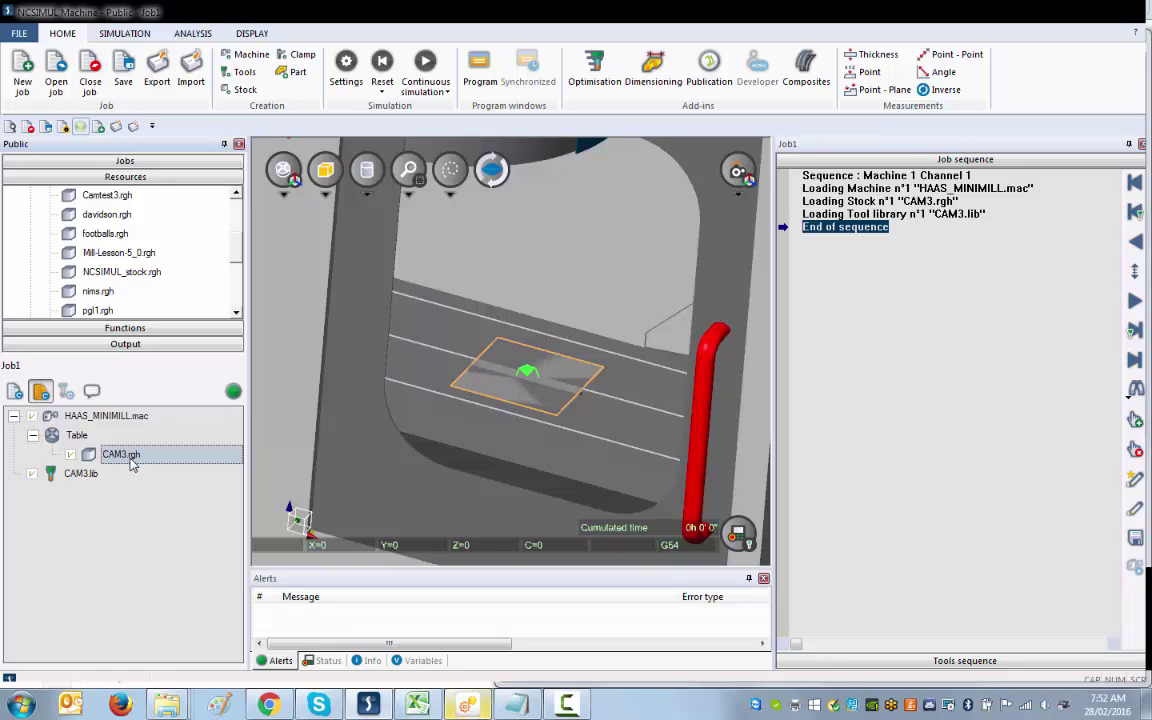
right_click(127, 457)
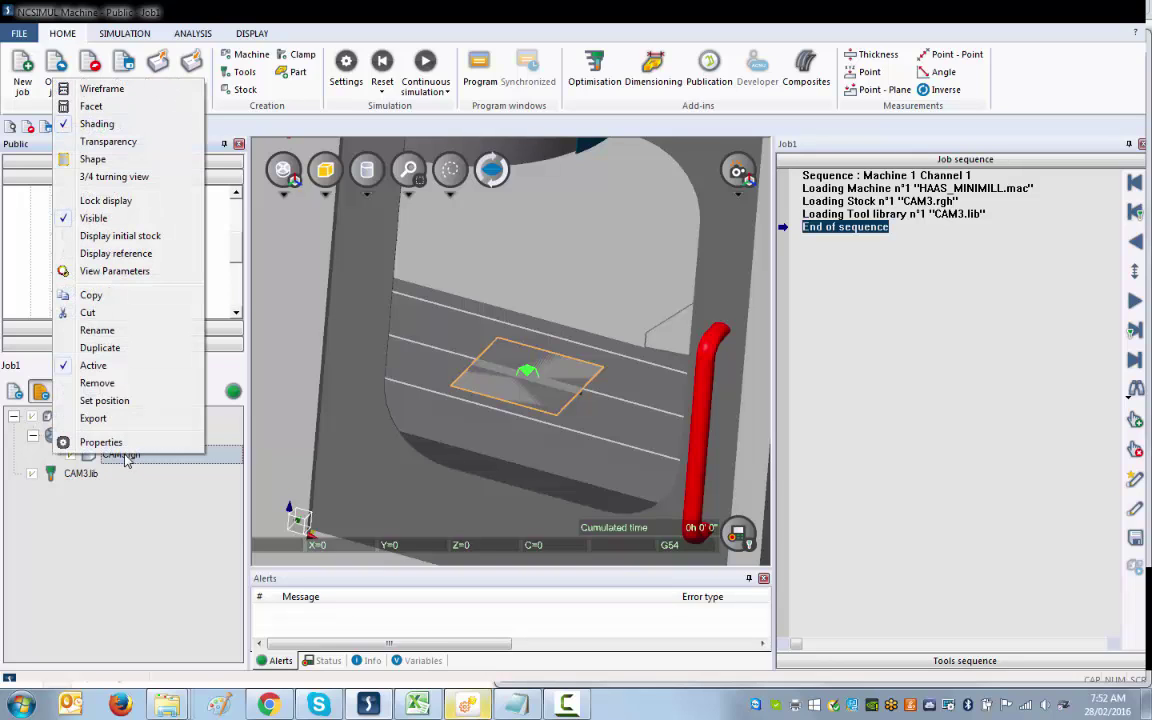
left_click(110, 402)
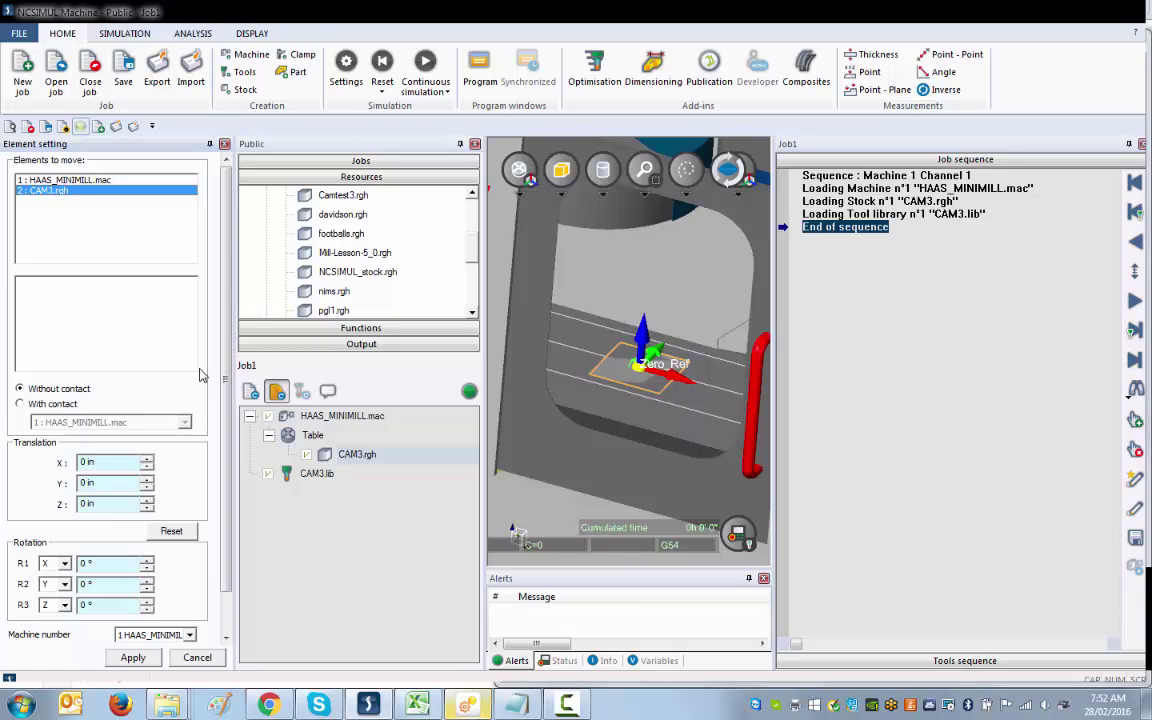
left_click(145, 501)
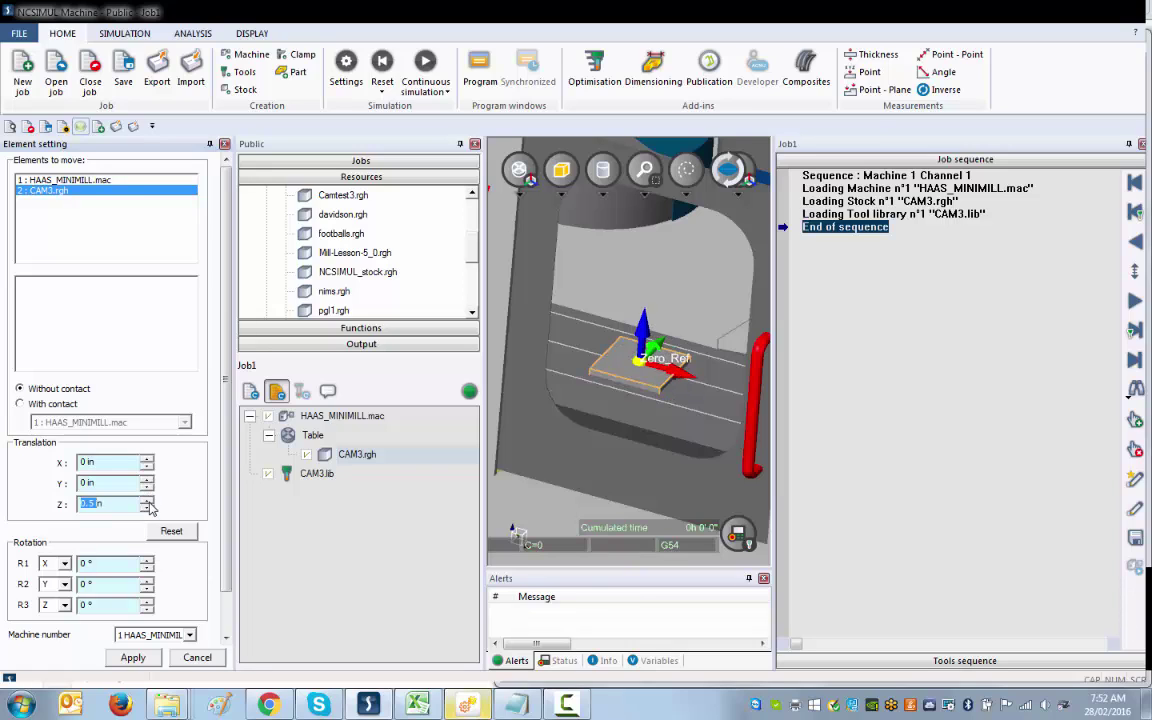
left_click(146, 500)
left_click(146, 500)
left_click(146, 500)
left_click(146, 500)
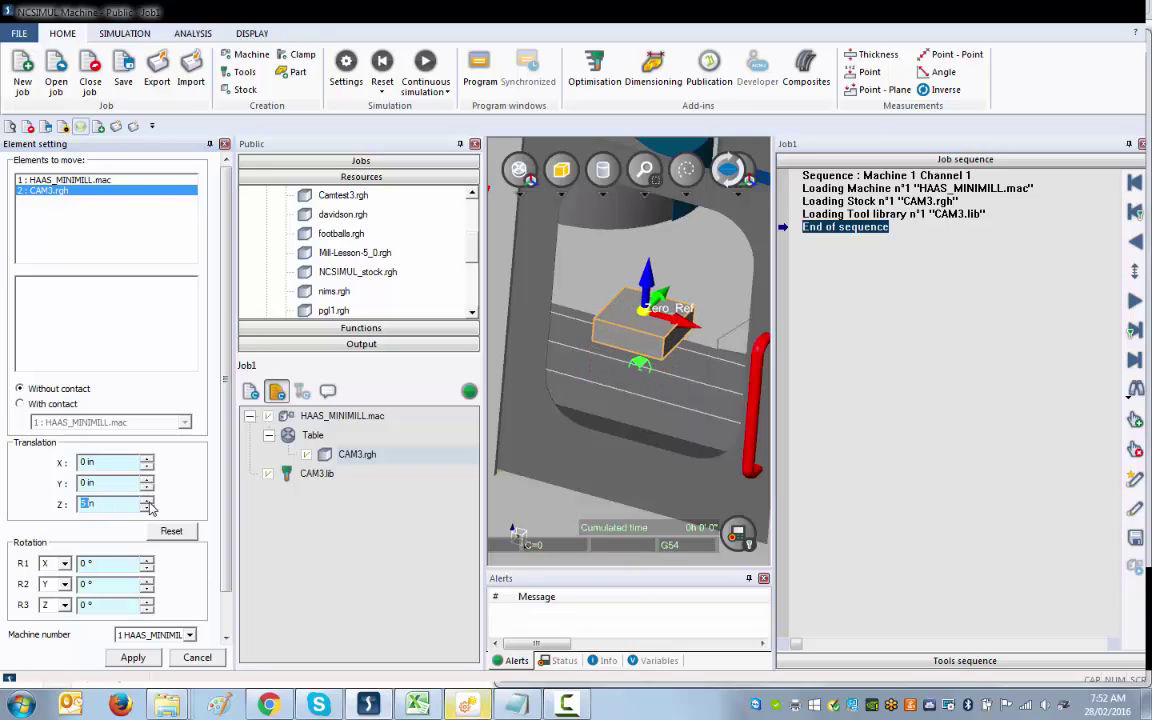
left_click(147, 502)
left_click(147, 502)
left_click(147, 502)
left_click(147, 502)
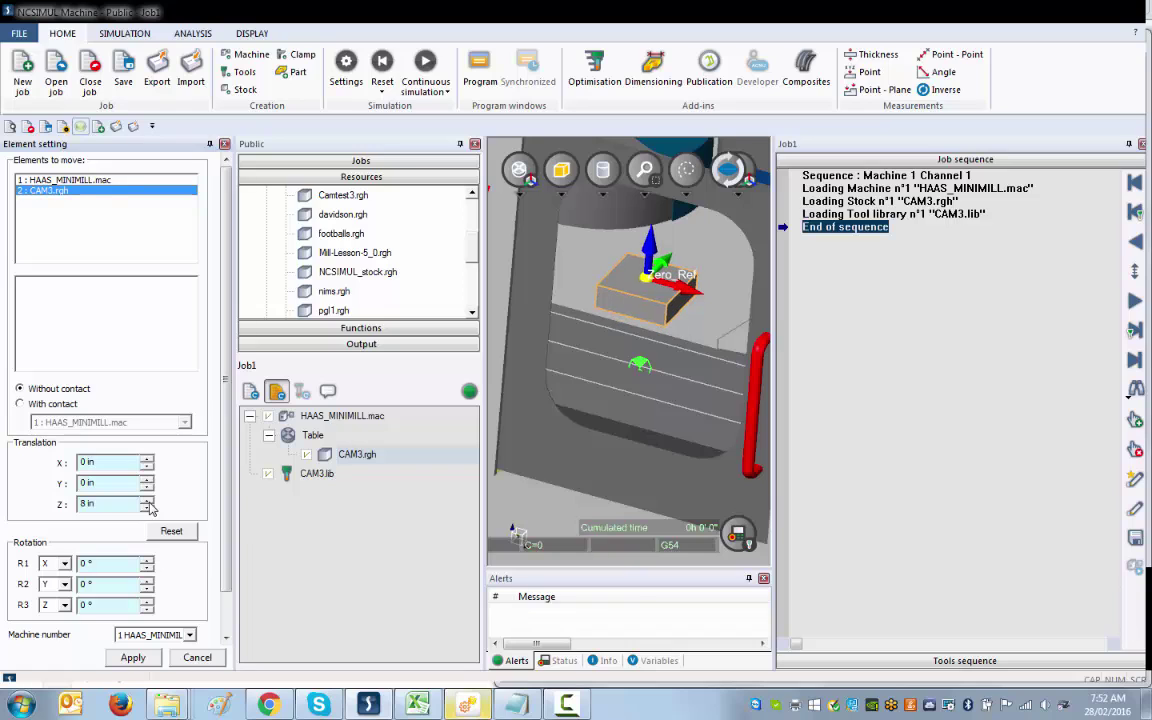
left_click(133, 657)
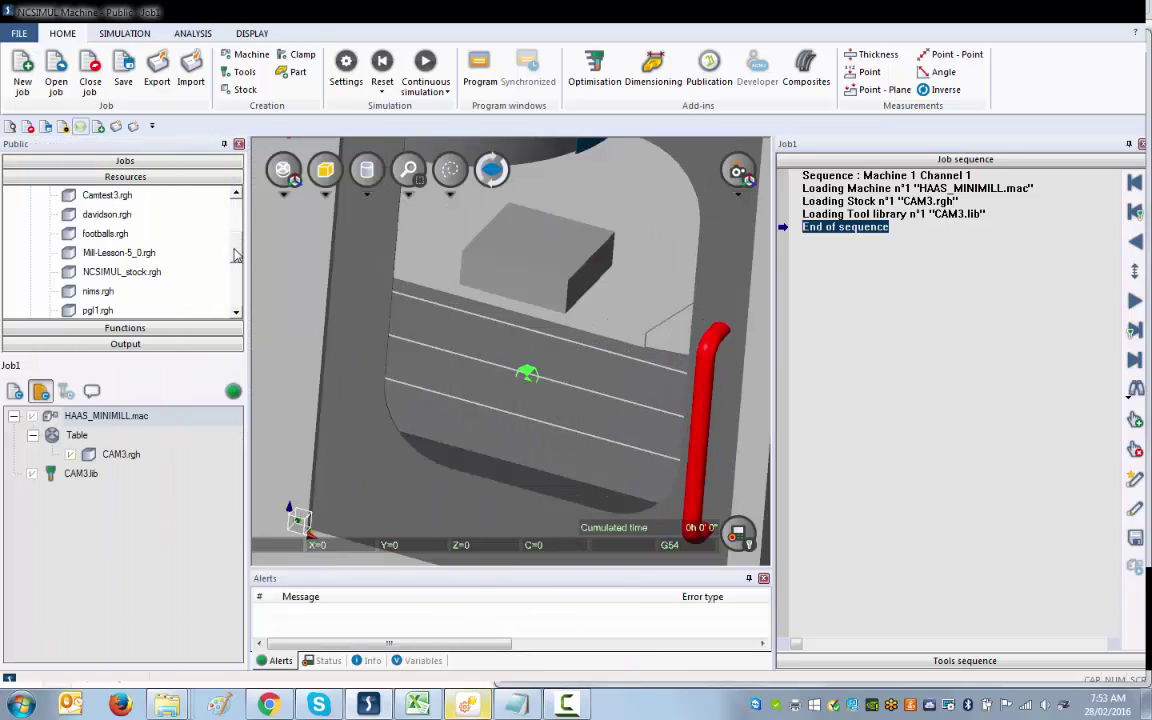
Load the Clamp_vise folder from the Public clamps onto the machine's Table in Job1
scroll(240, 233, "up", 1)
scroll(240, 233, "up", 1)
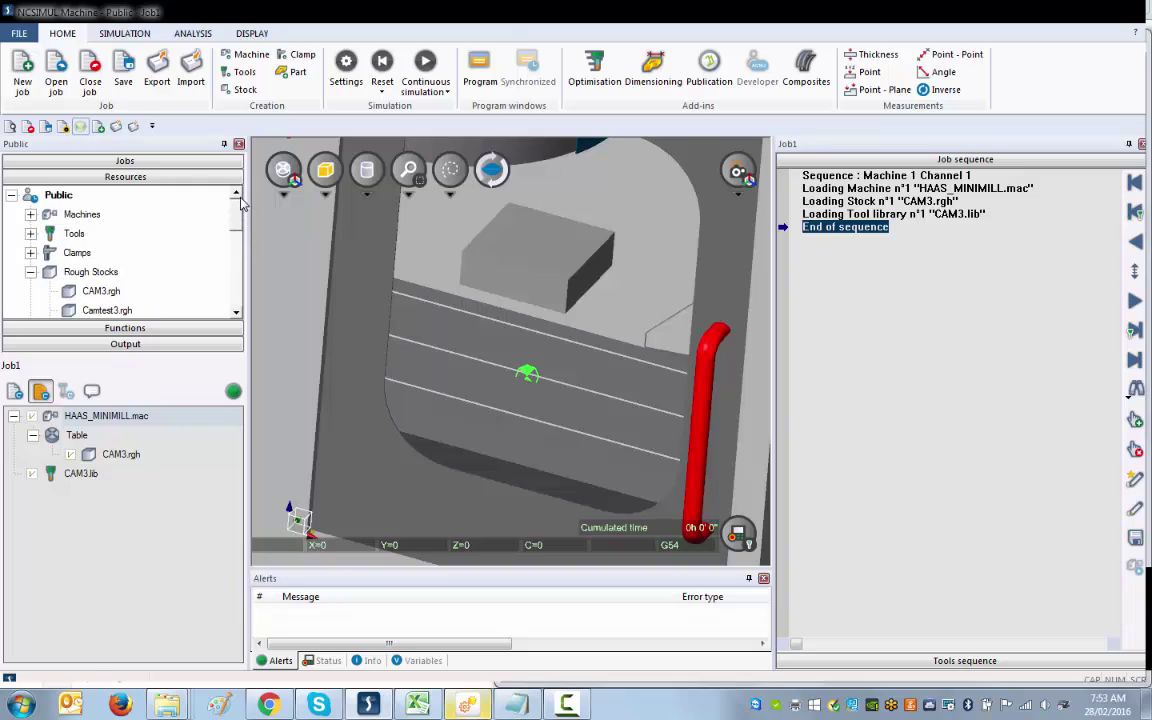
left_click(31, 272)
left_click(31, 253)
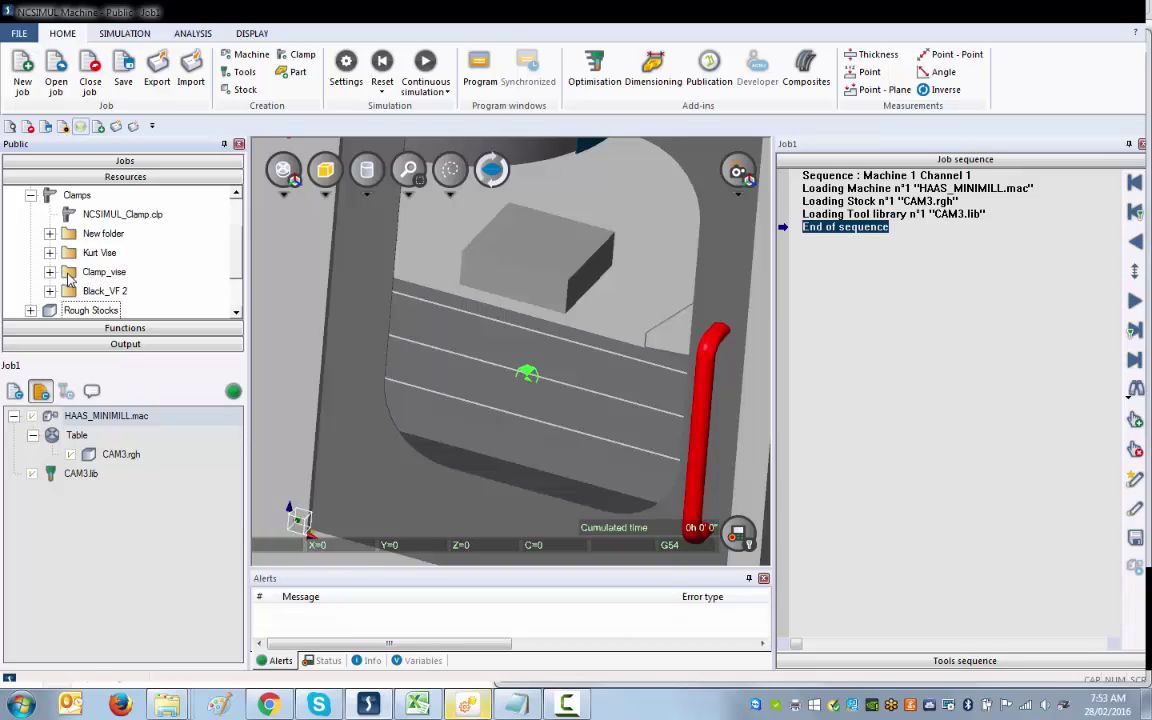
left_click(70, 265)
left_click(47, 193)
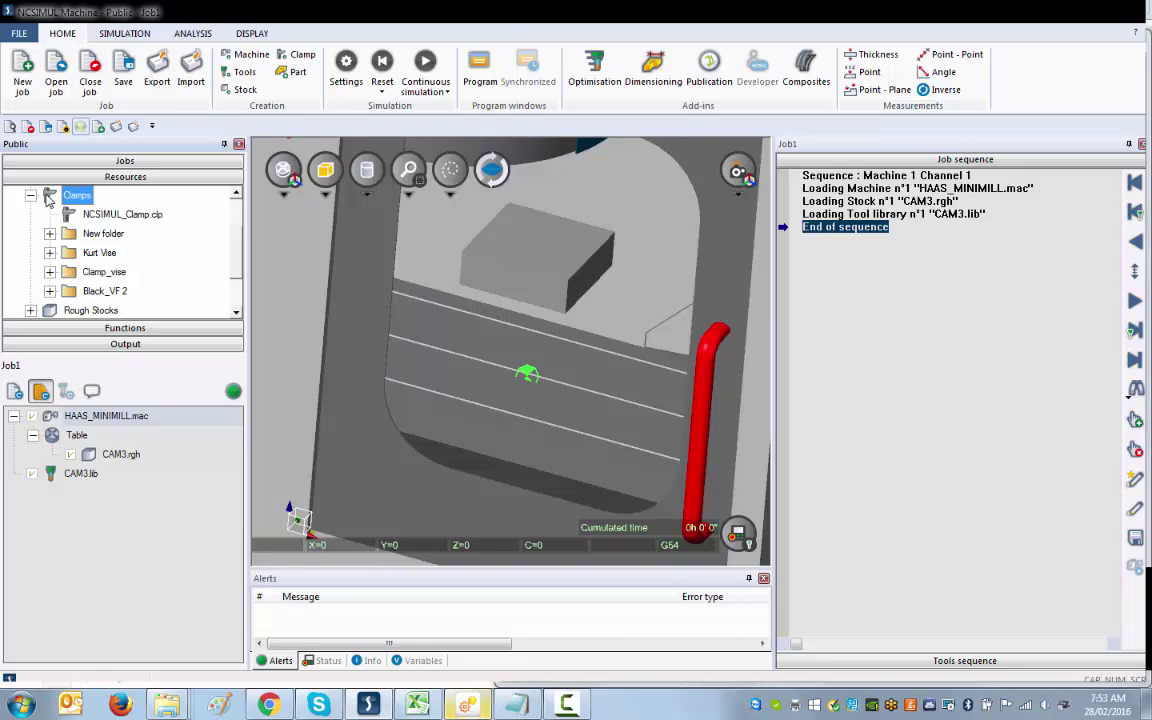
left_click(31, 195)
scroll(33, 210, "up", 1)
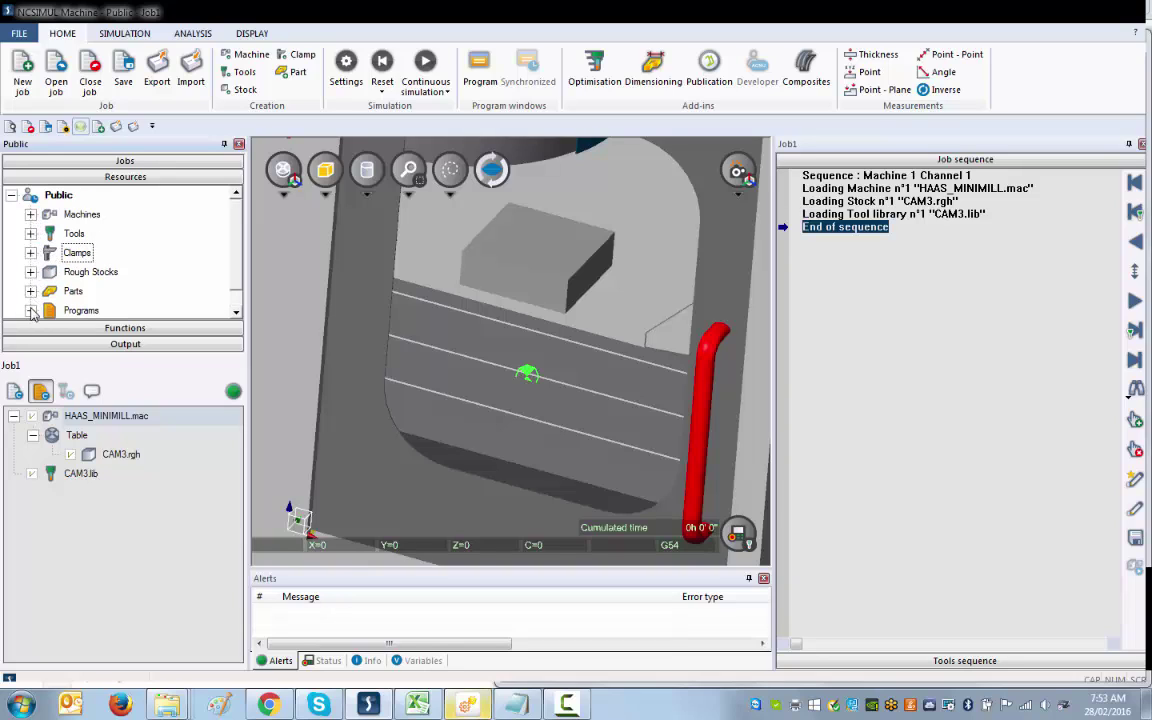
left_click(31, 253)
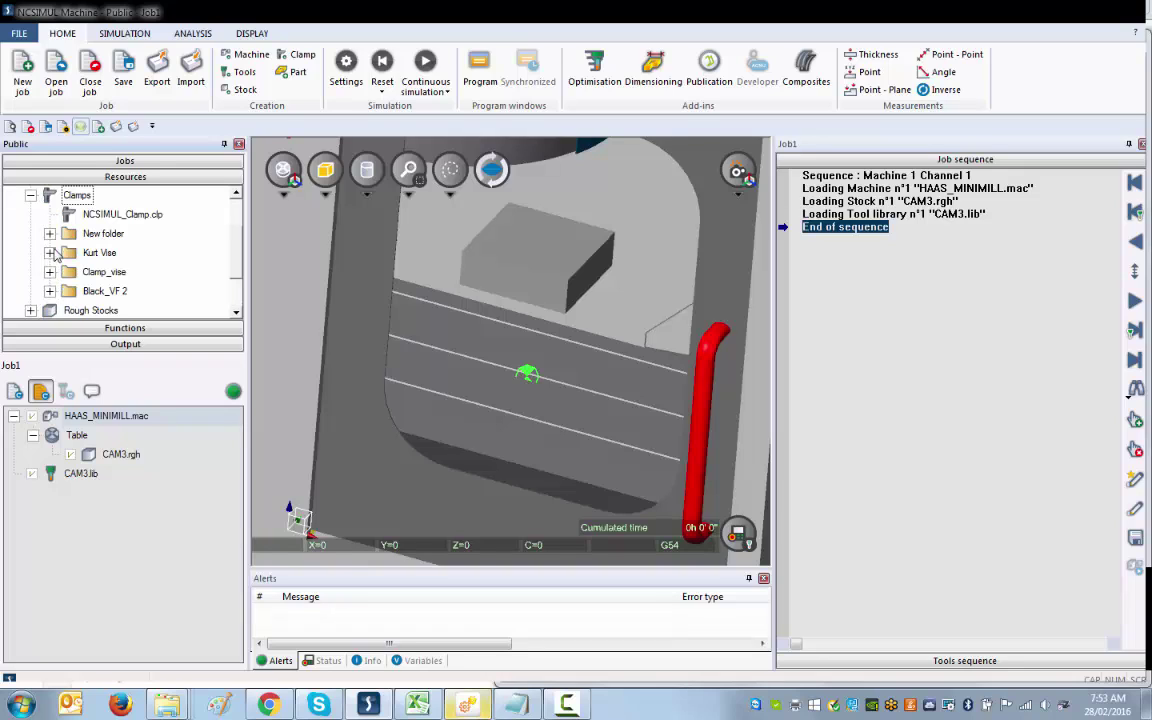
left_click(74, 274)
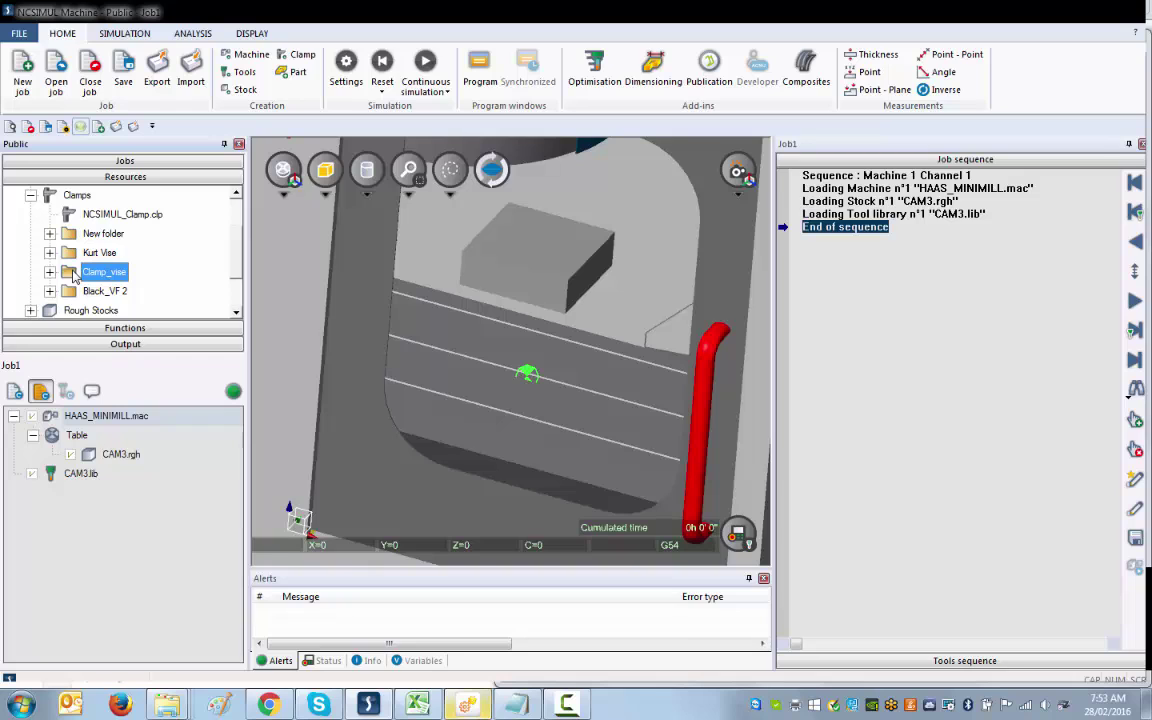
left_click_drag(74, 274, 69, 430)
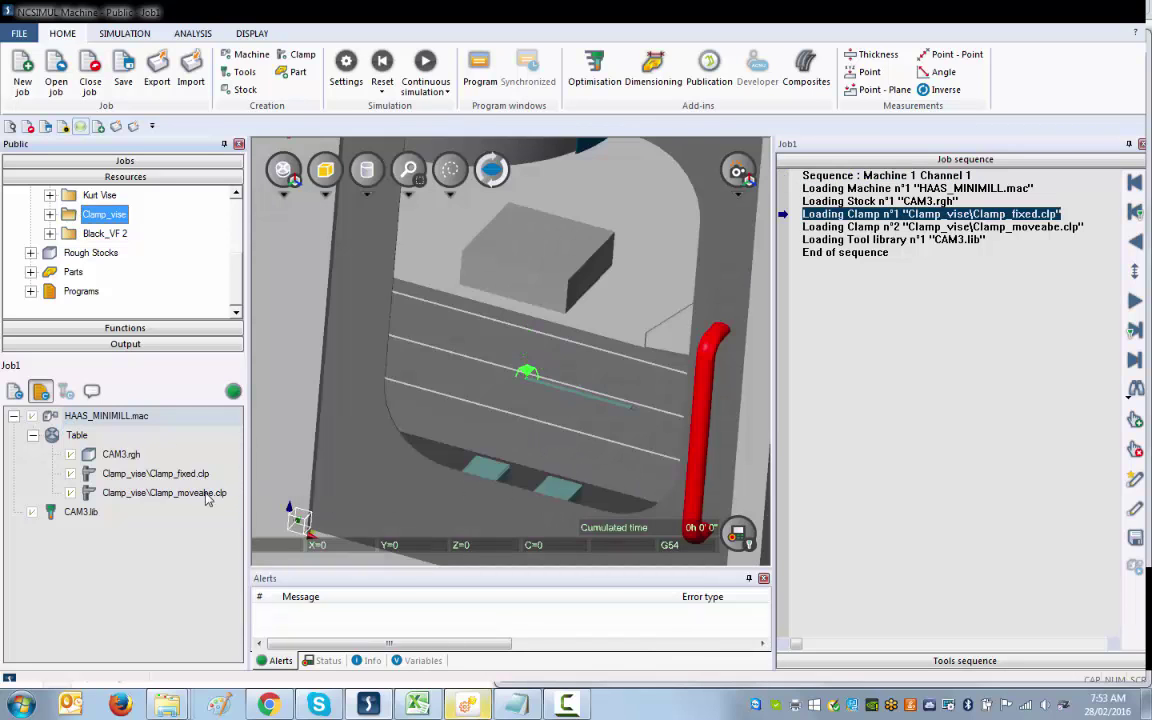
left_click(150, 474)
left_click(143, 490)
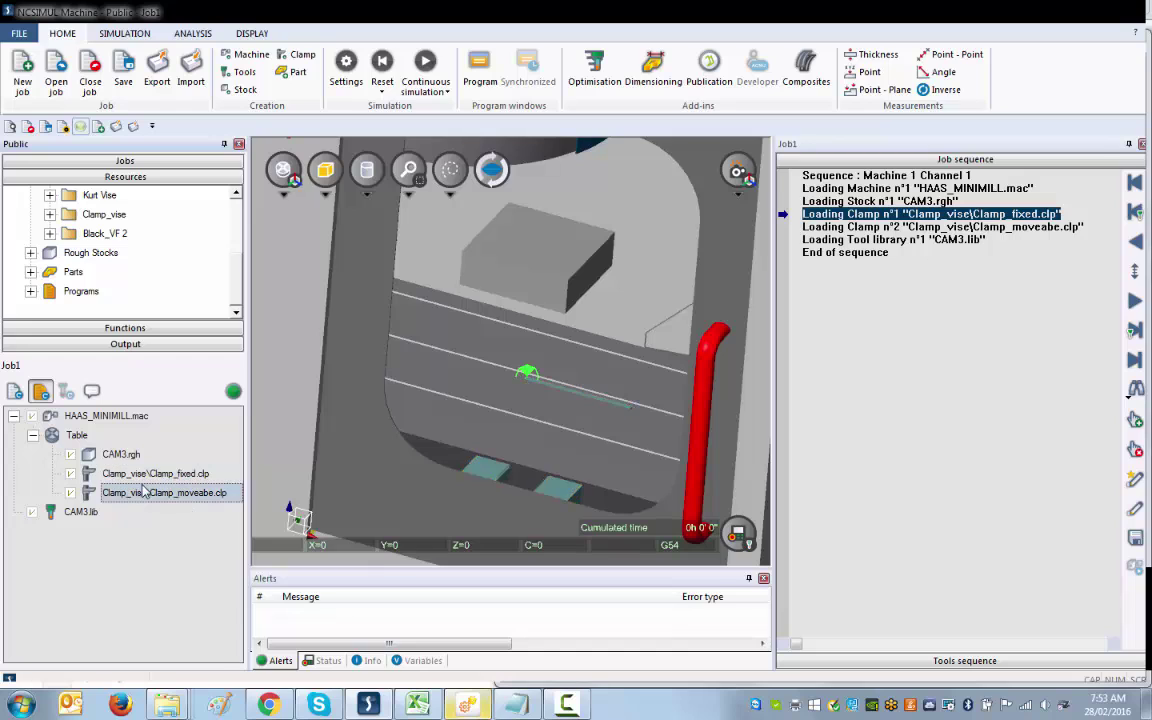
left_click(146, 475)
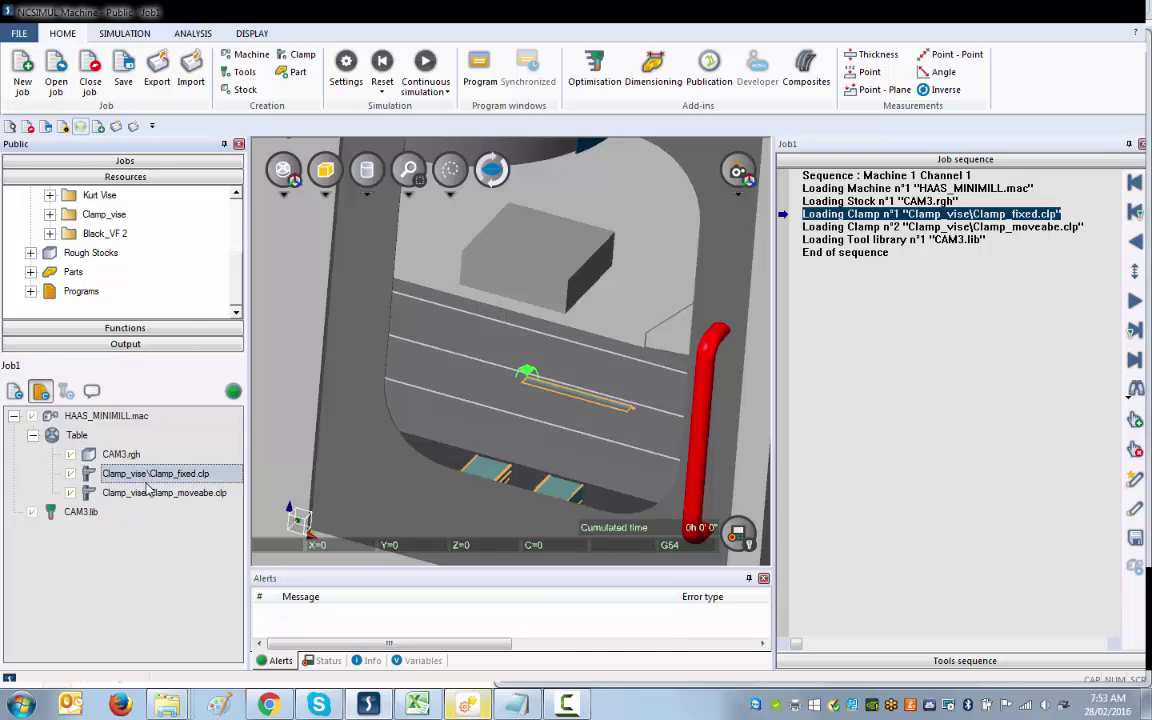
right_click(150, 485)
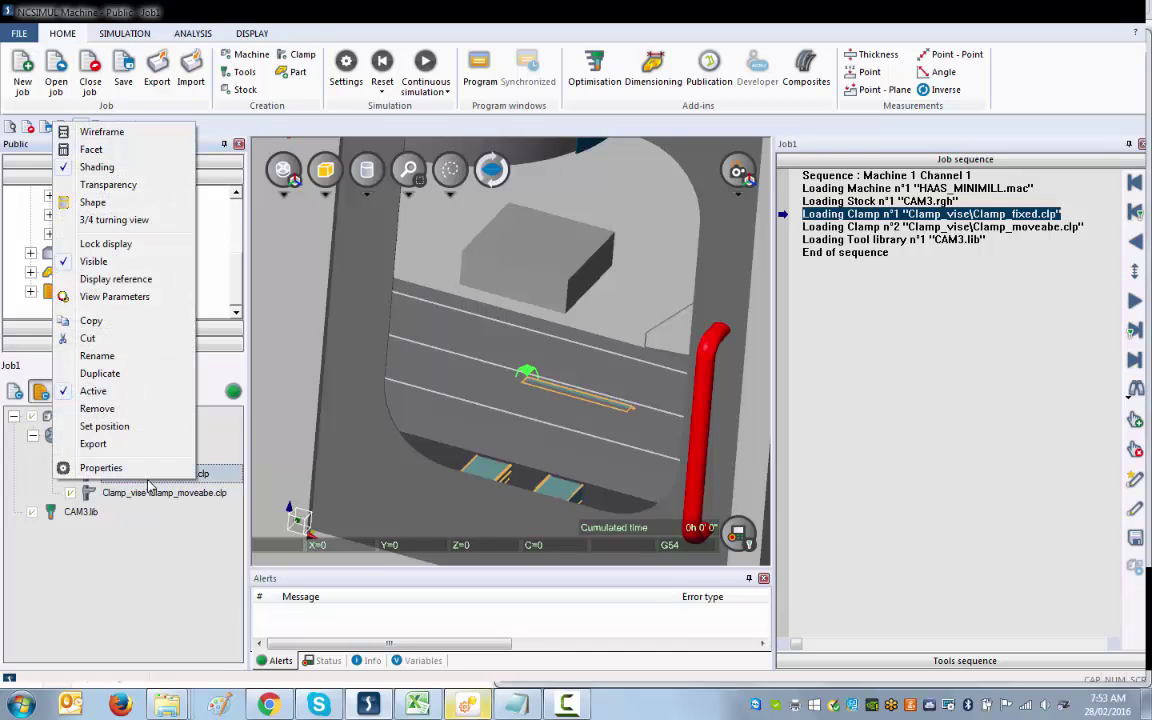
left_click(112, 427)
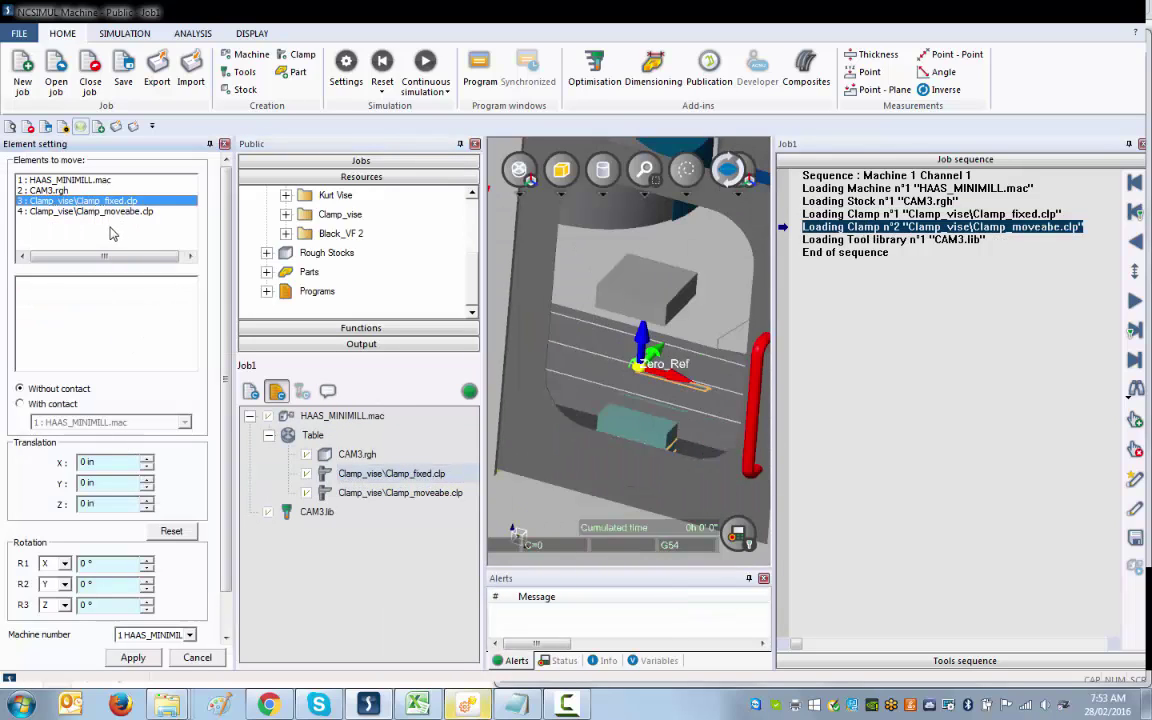
left_click(475, 143)
left_click(225, 145)
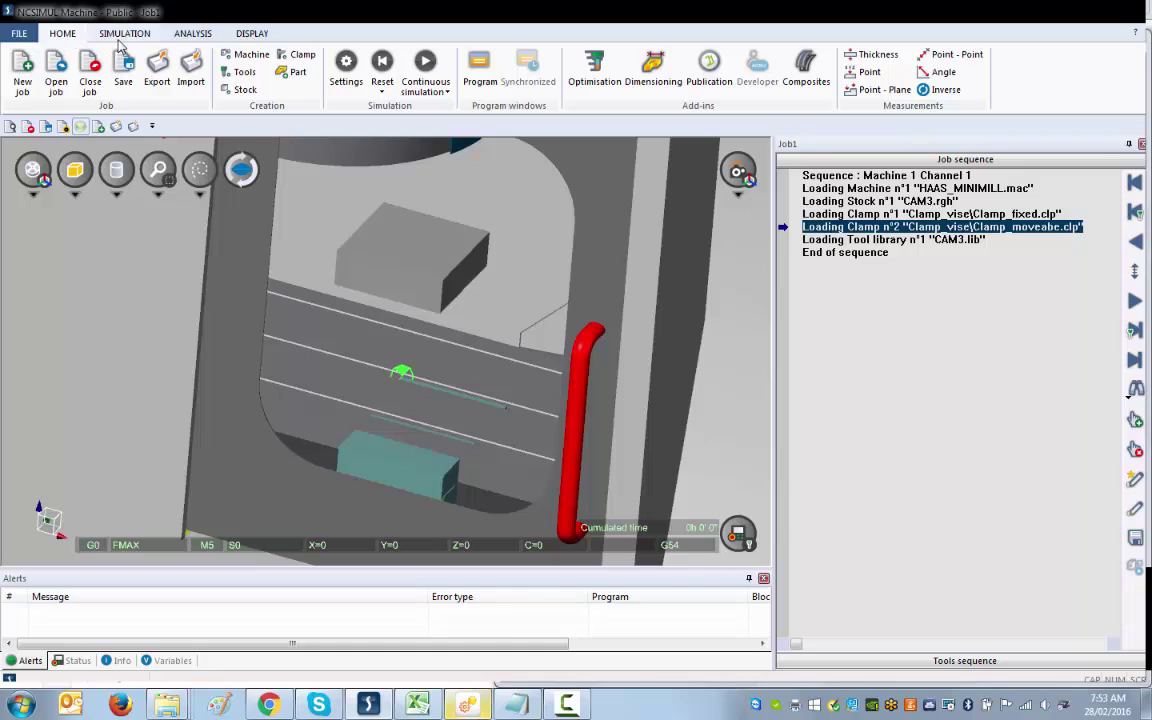
Show the Projects job window again so that the resources and Job1 tree are available
left_click(253, 35)
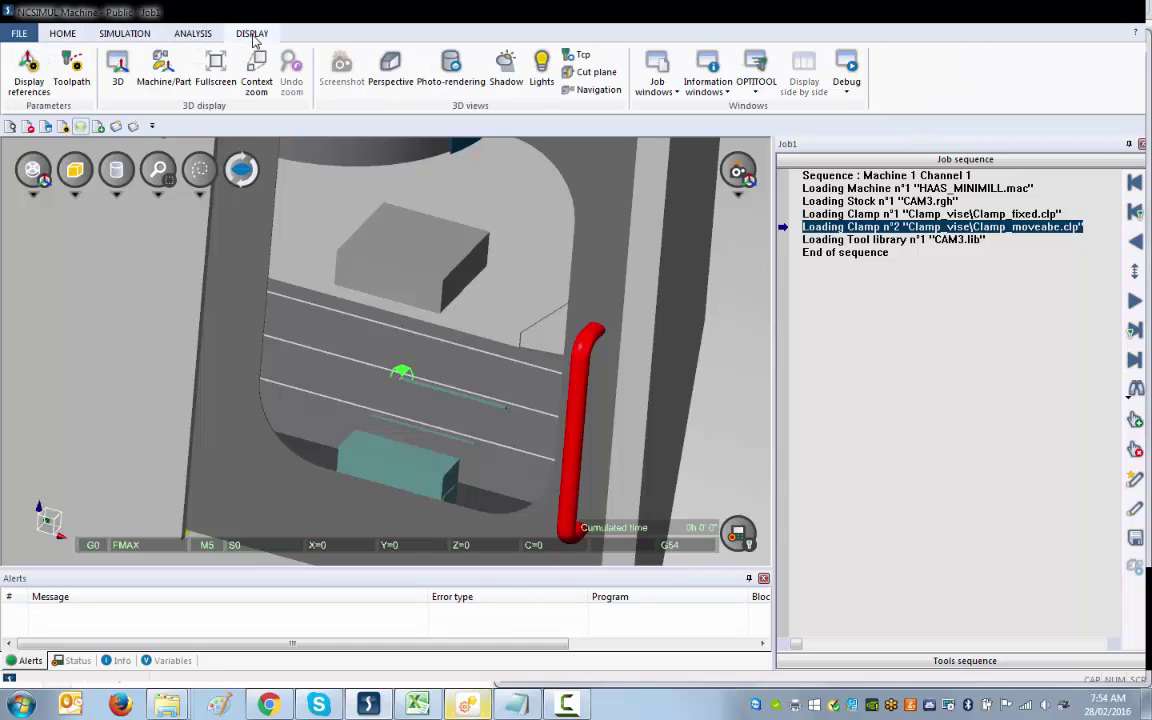
left_click(662, 74)
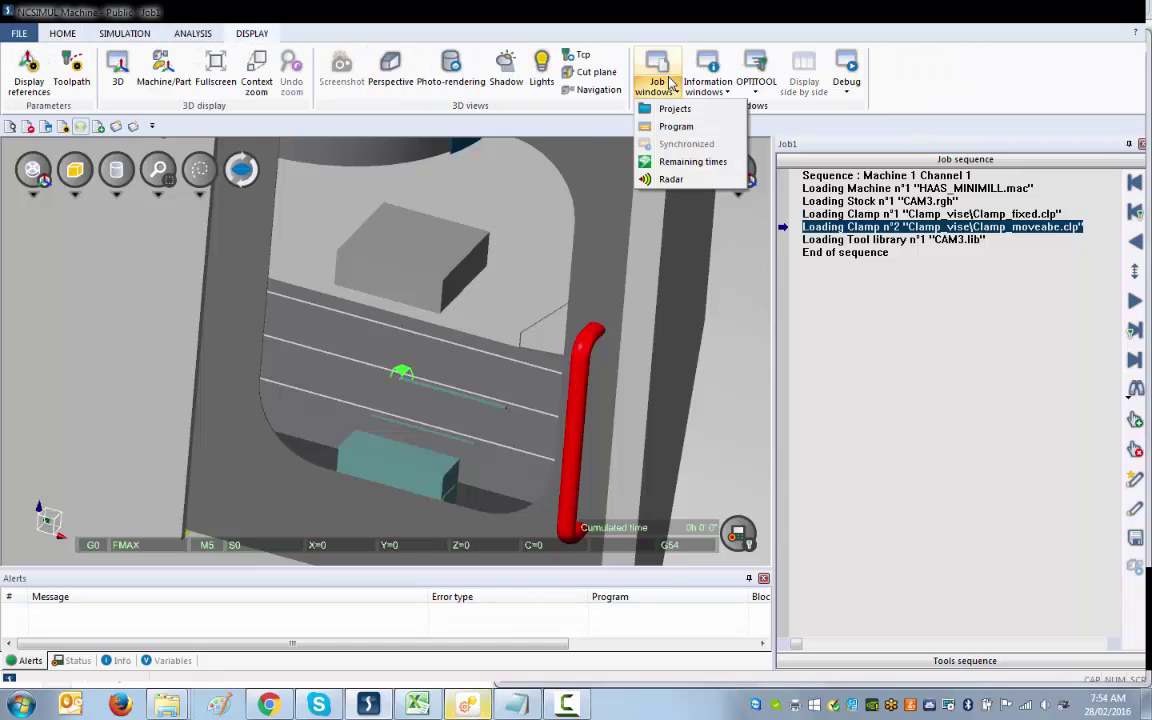
left_click(663, 74)
left_click(663, 78)
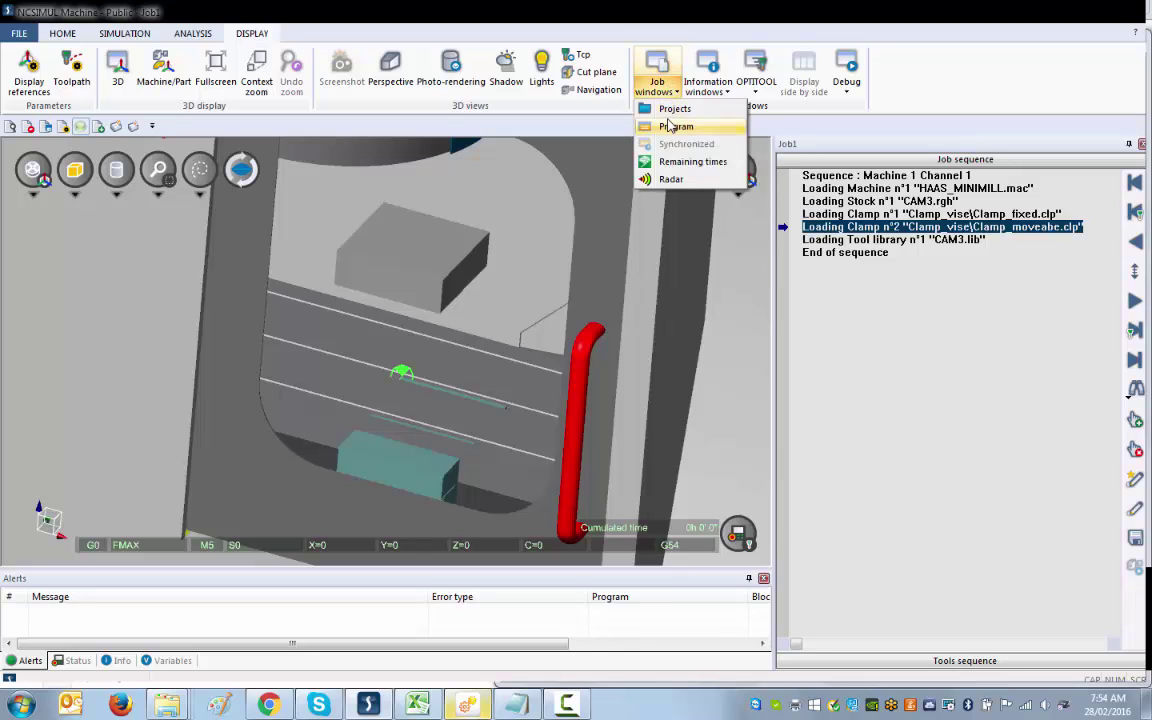
left_click(665, 86)
left_click(667, 88)
left_click(670, 107)
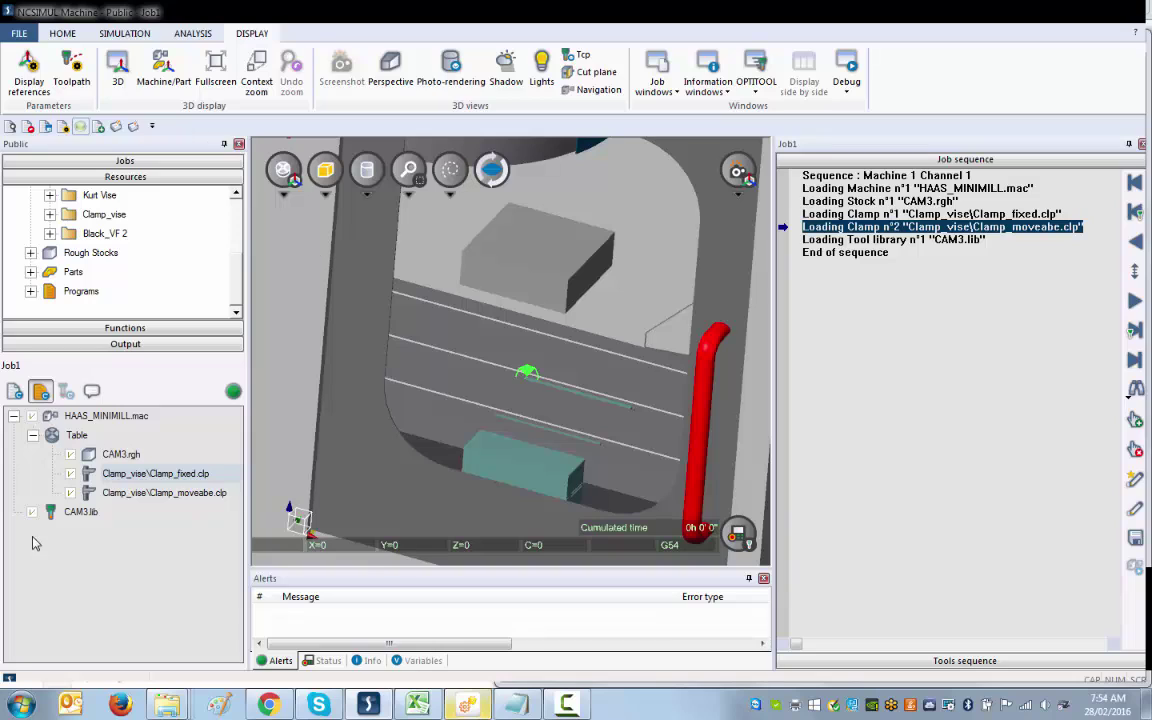
Raise the Clamp_fixed and Clamp_moveabe vise clamps together above the table with a Z translation of 6 in
right_click(128, 478)
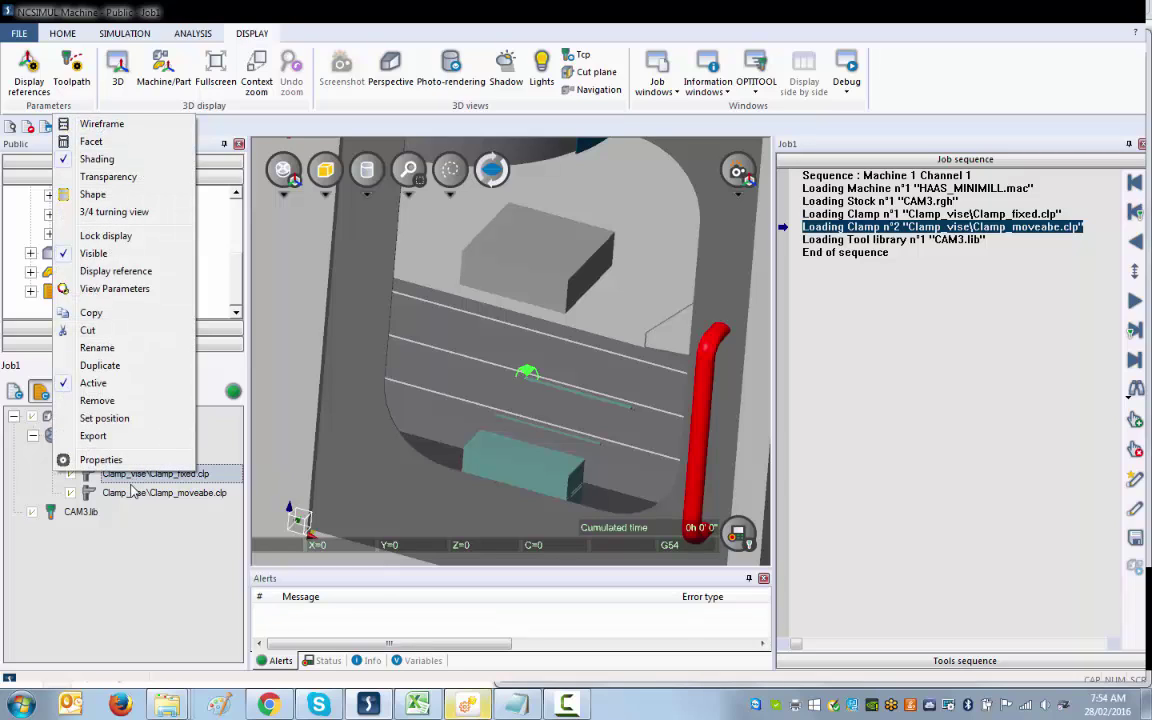
right_click(140, 485)
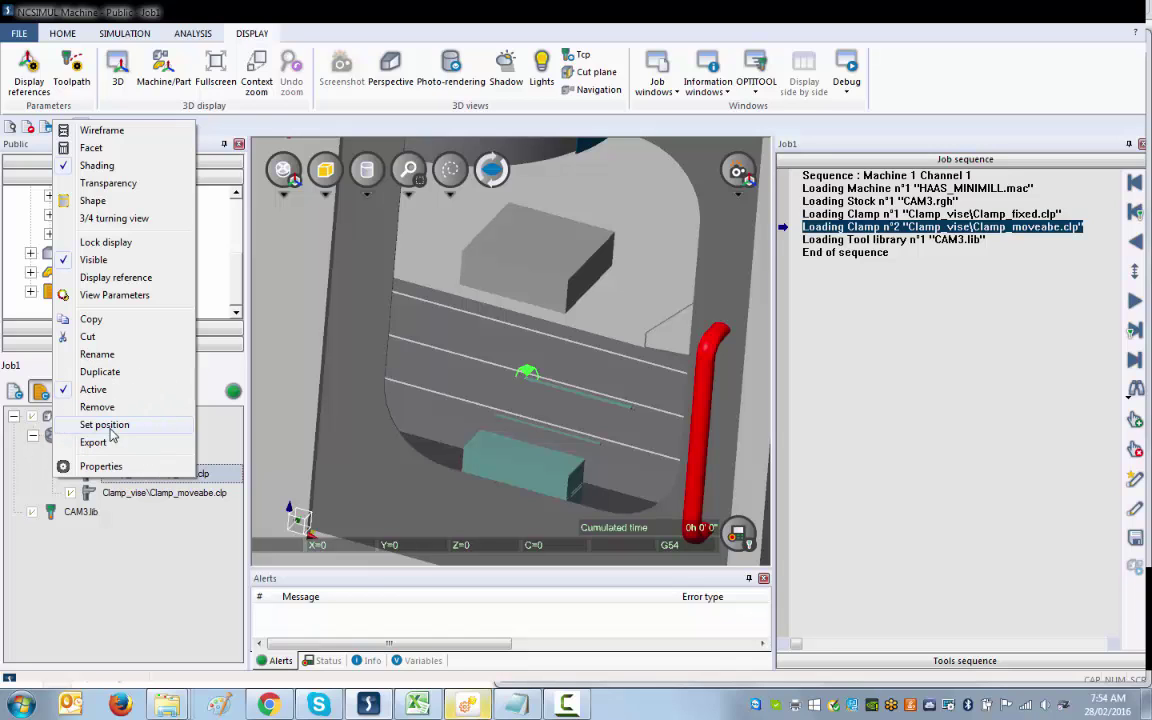
left_click(106, 425)
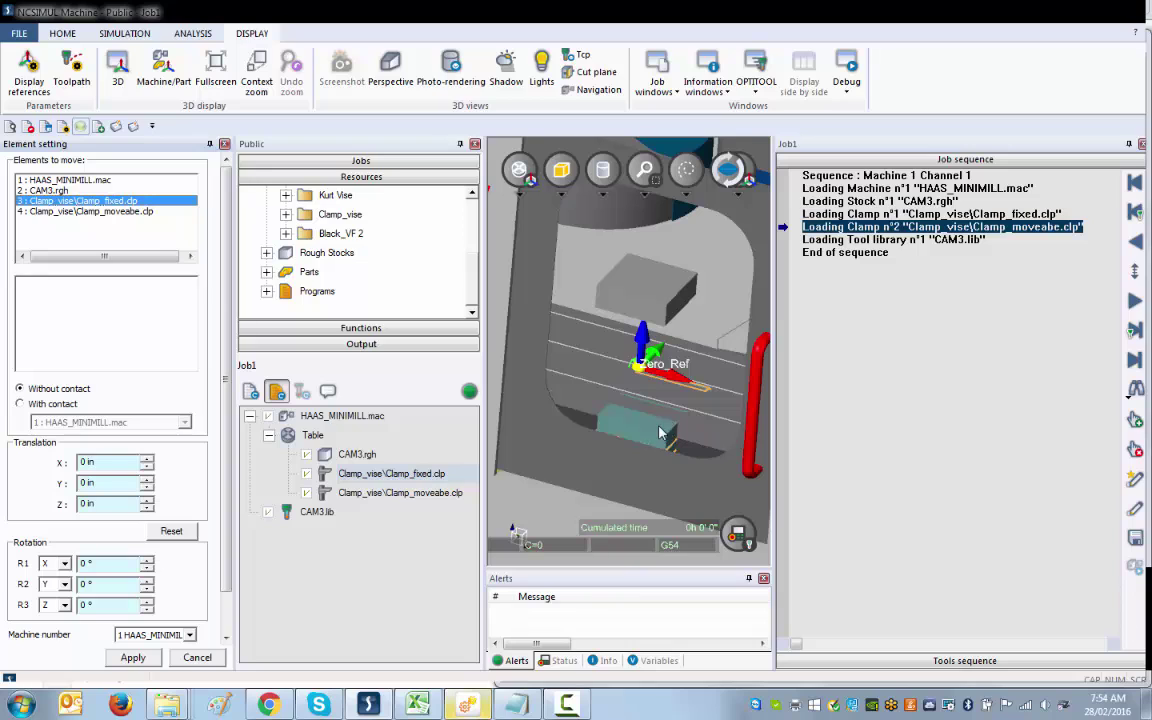
left_click(476, 146)
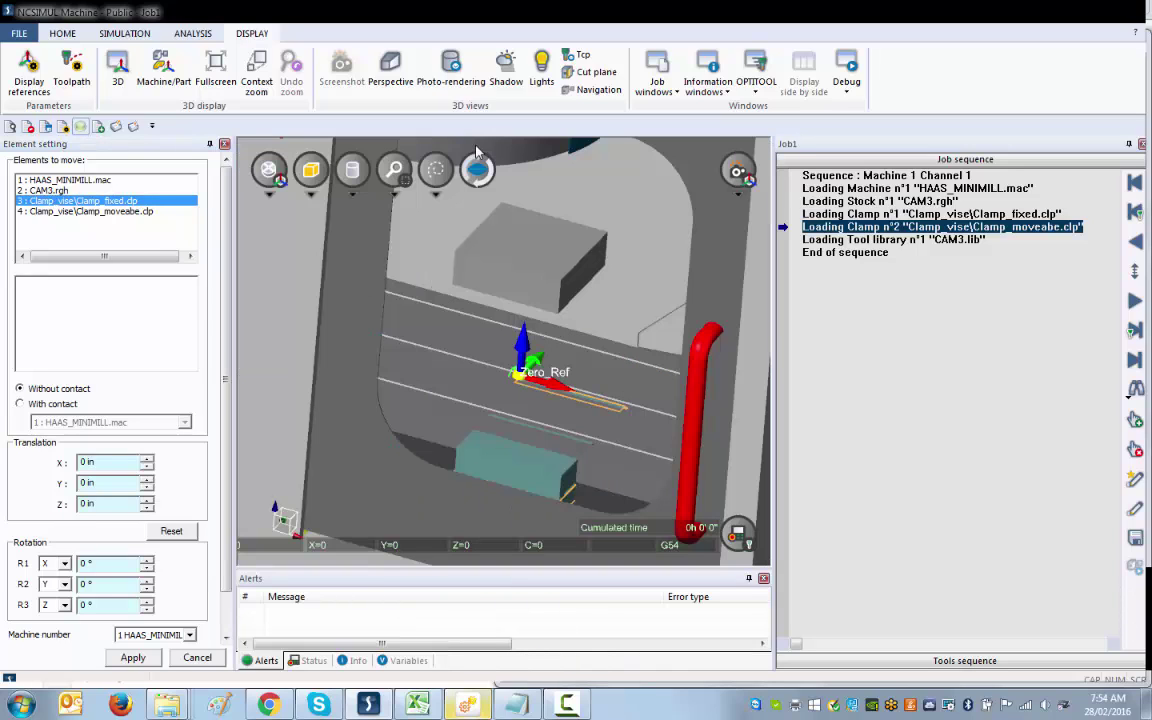
left_click(130, 212, "ctrl")
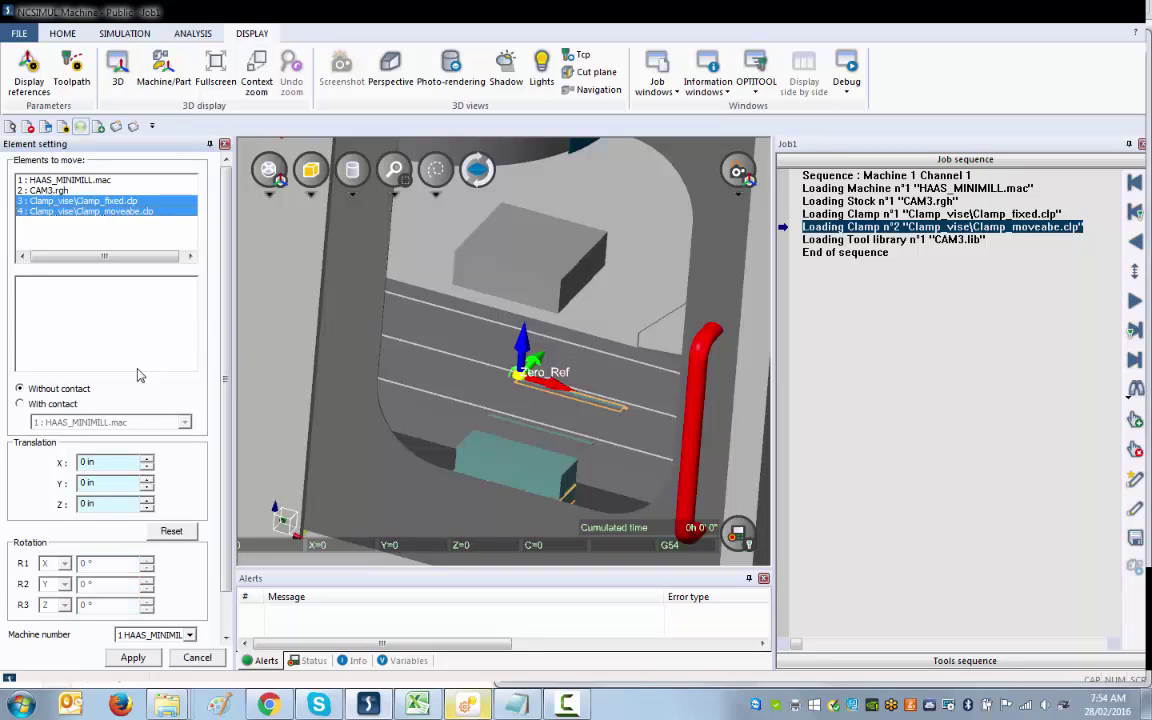
left_click(147, 500)
left_click(147, 500)
left_click(147, 500)
left_click(147, 500)
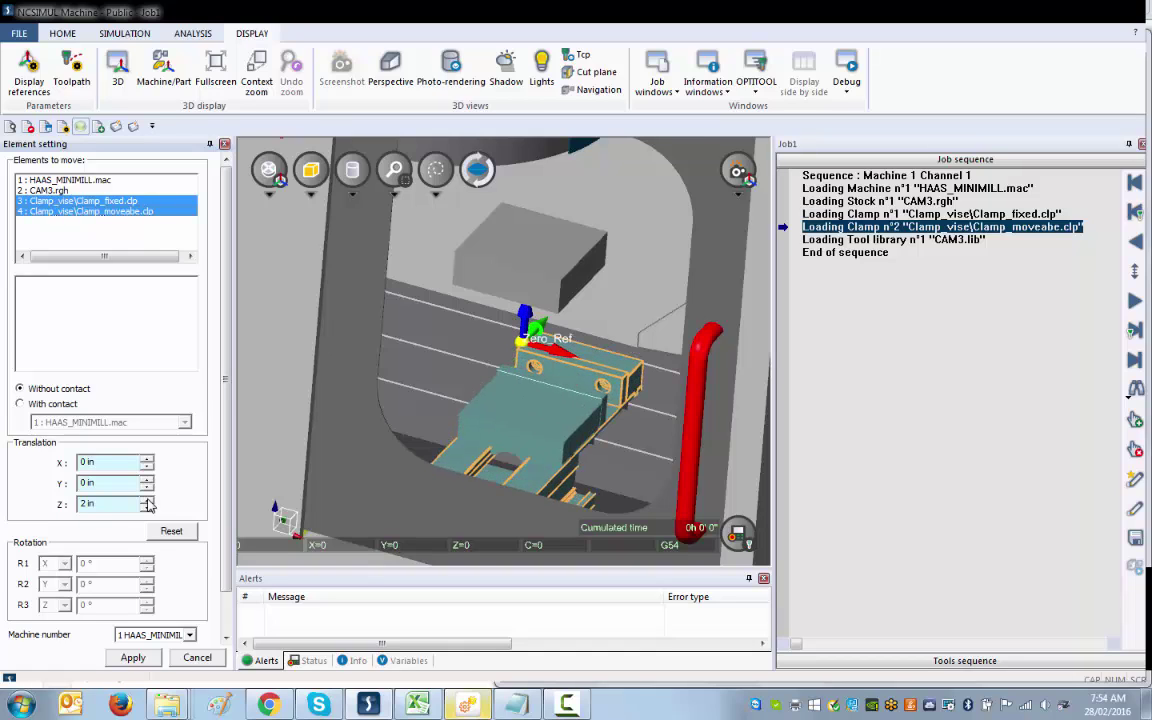
left_click(147, 500)
left_click(147, 500)
left_click(147, 500)
left_click(147, 500)
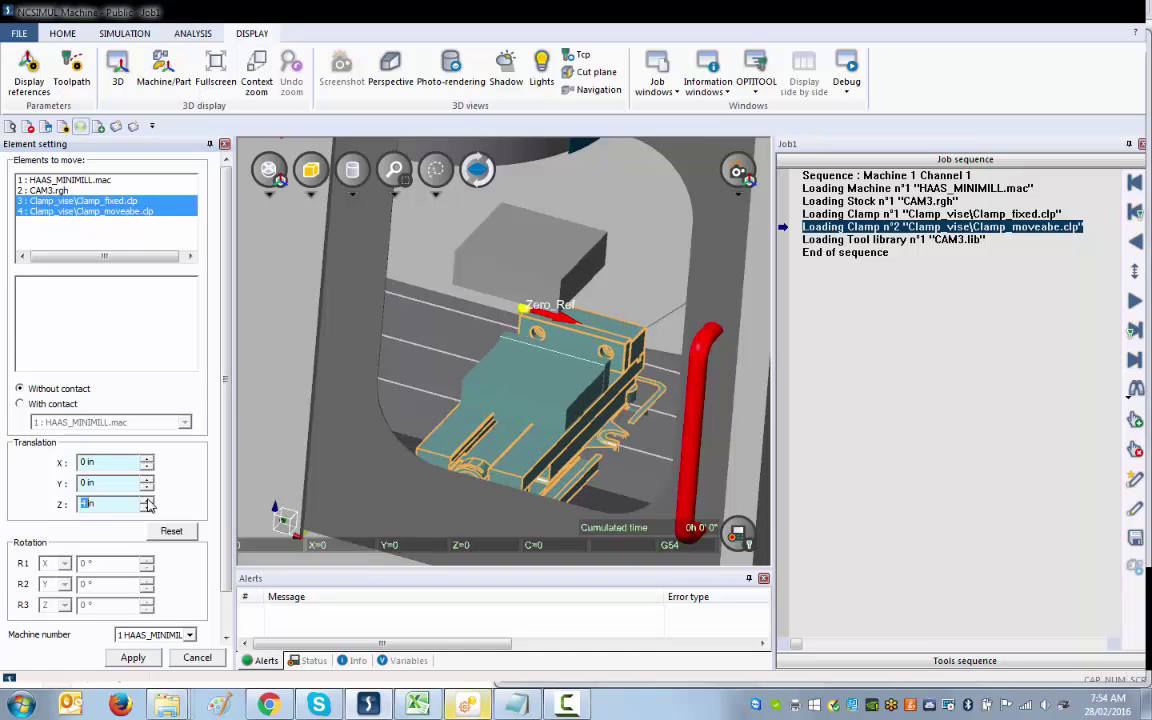
left_click(147, 500)
left_click(147, 500)
left_click(147, 500)
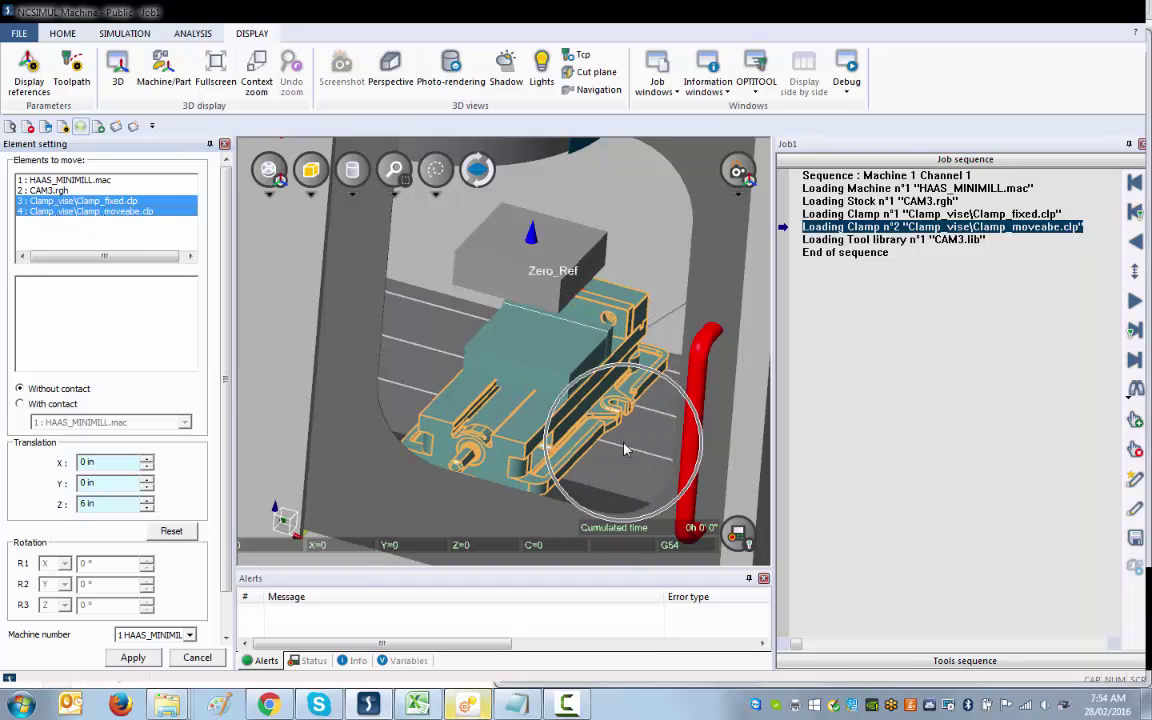
mouse_move(624, 450)
left_mouse_down()
mouse_move(609, 401)
mouse_move(612, 419)
mouse_move(596, 428)
mouse_move(609, 419)
mouse_move(625, 438)
left_mouse_up()
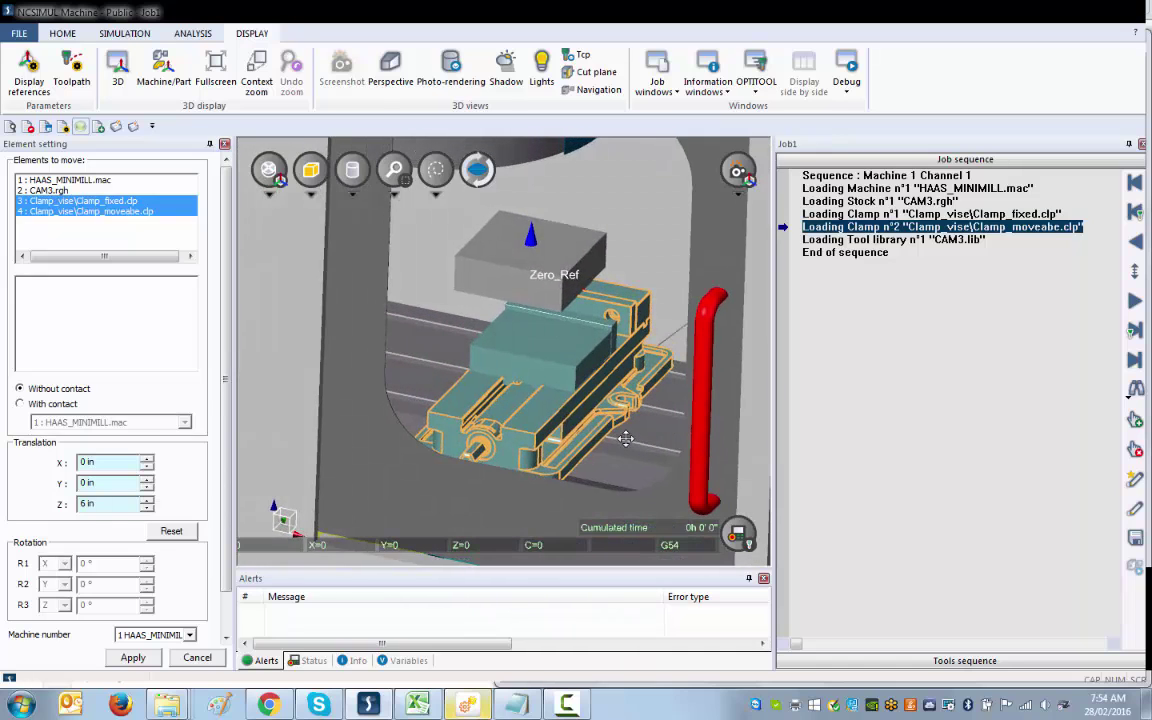
Lower both vise clamps along Z until they rest on the machine table, using contact with HAAS_MINIMILL.mac
left_click(20, 405)
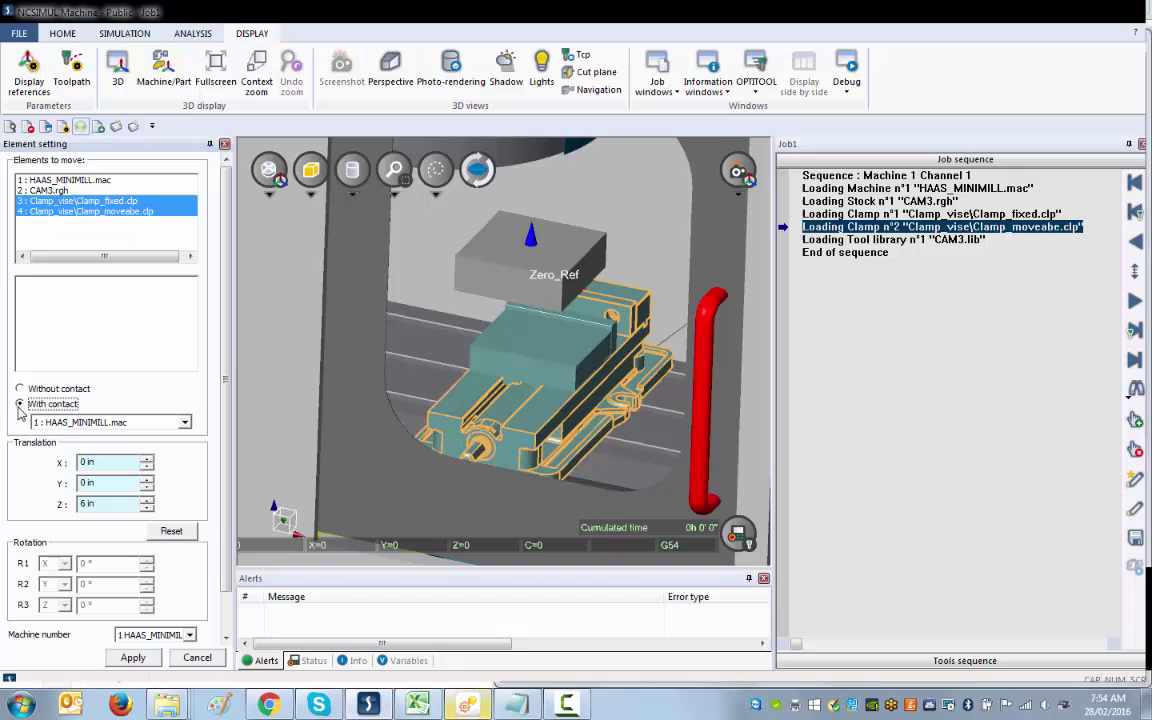
left_click(87, 423)
left_click(75, 437)
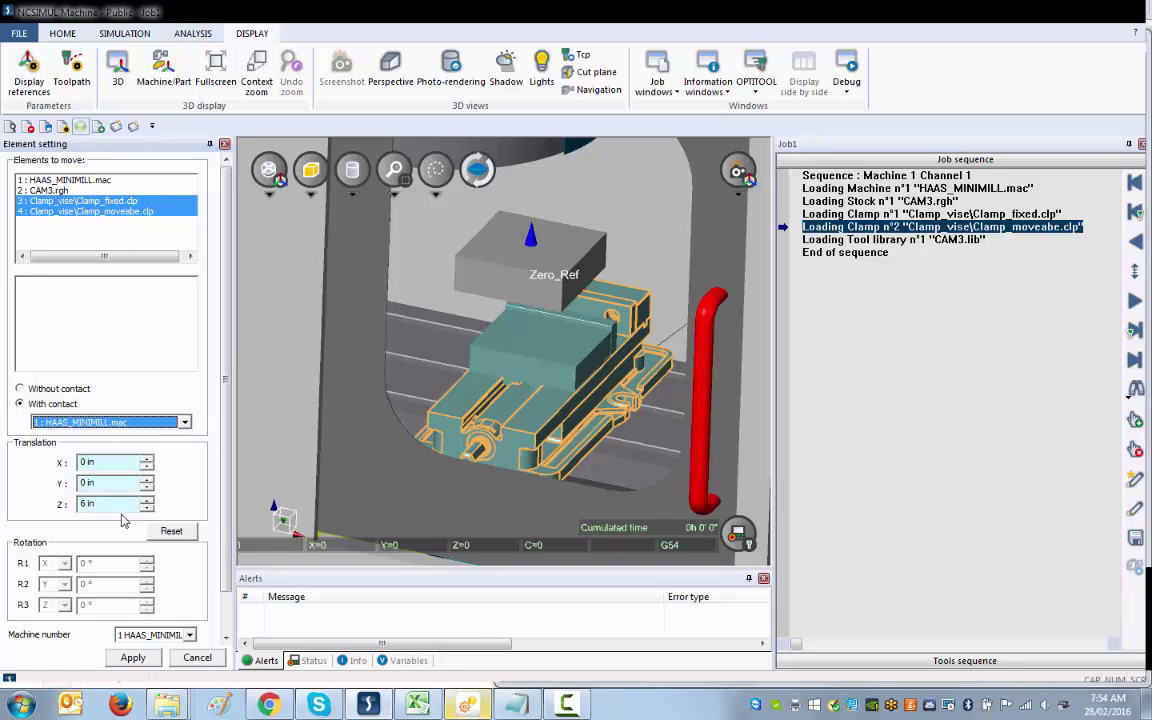
left_click_drag(148, 508, 148, 507)
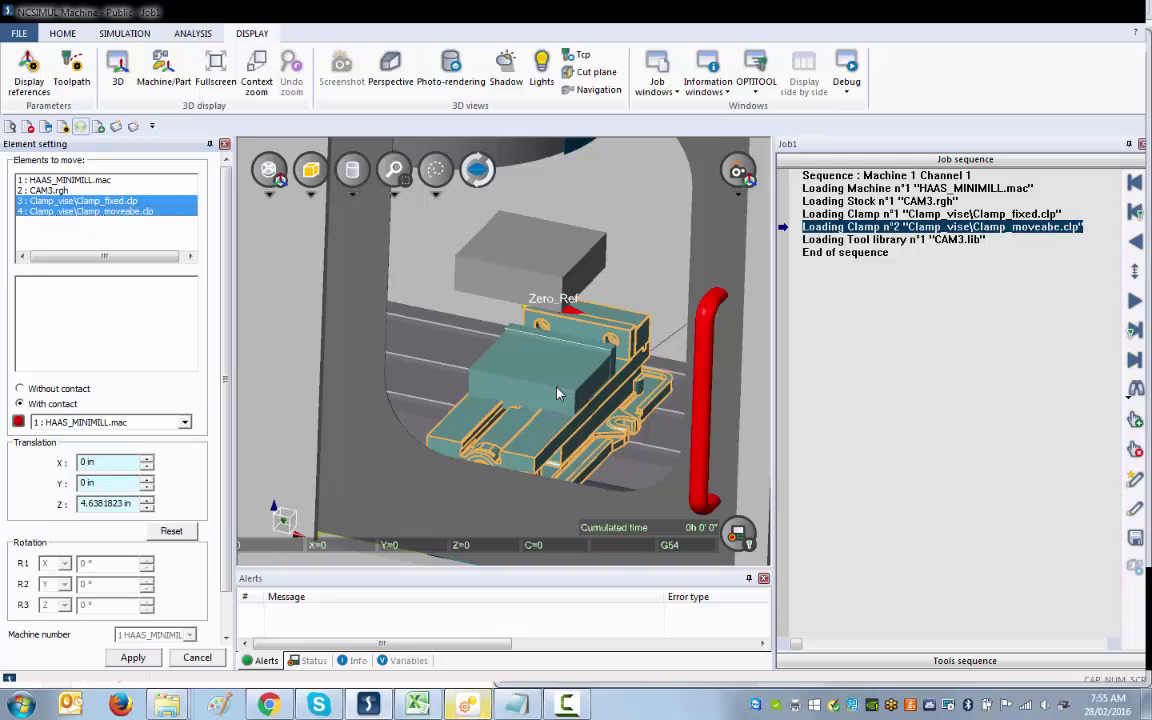
Open the vise by moving only Clamp_moveabe without contact to a Y translation of -7.5 in
left_click(115, 211)
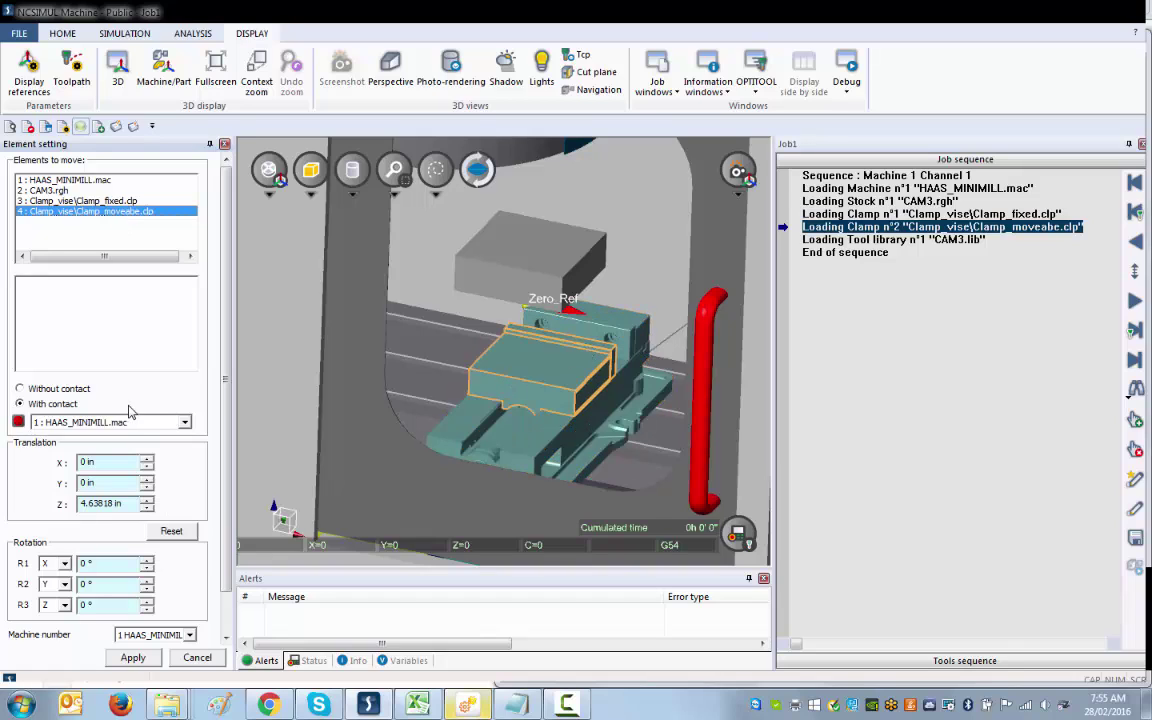
left_click(88, 182)
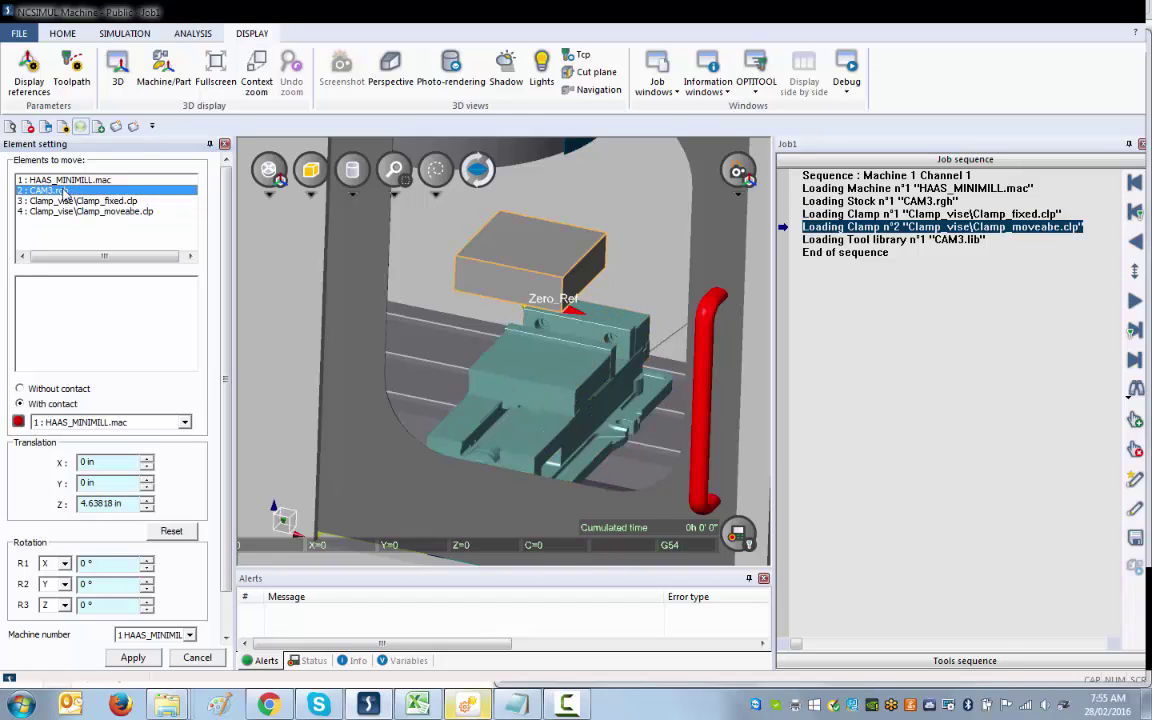
left_click(72, 211)
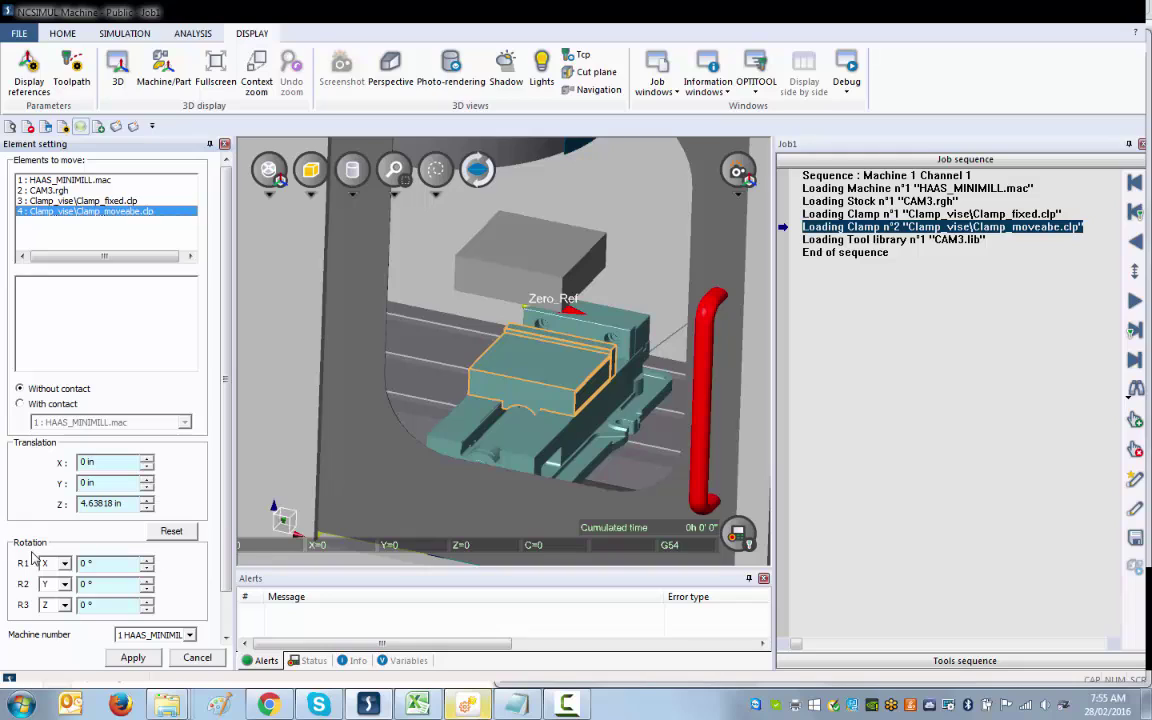
left_click(148, 490)
left_click(148, 490)
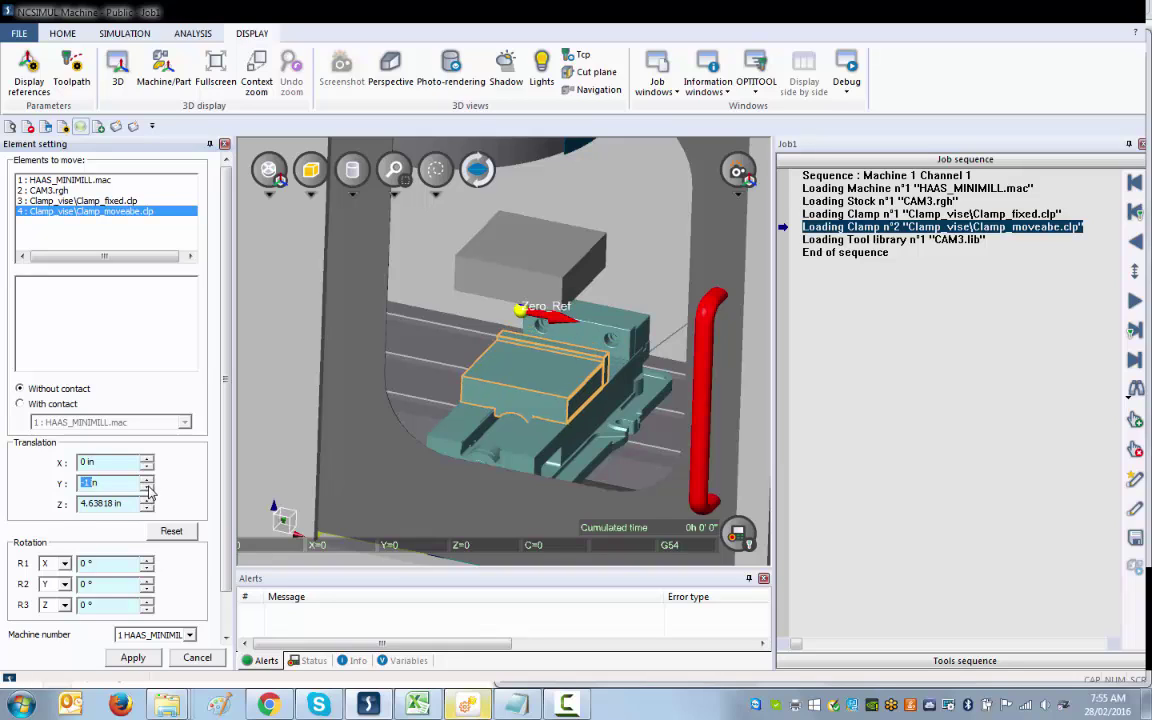
left_click(148, 490)
left_click(148, 490)
left_click(148, 490)
left_click_drag(148, 490, 148, 490)
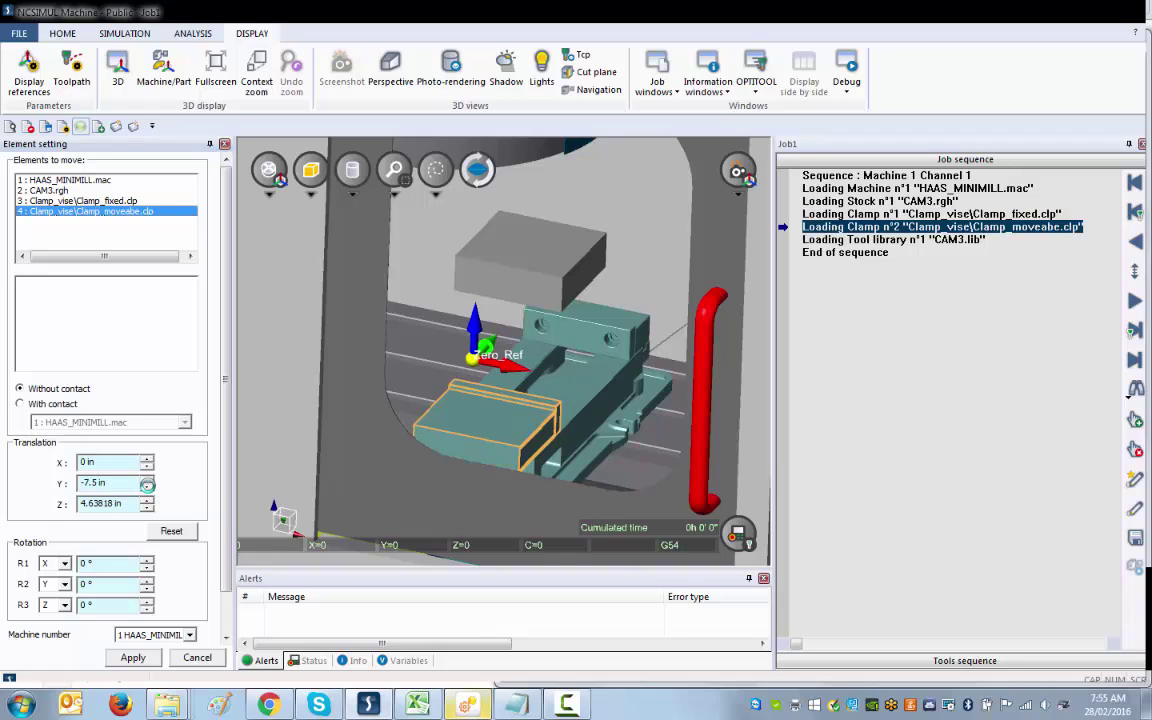
Shift the CAM3.rgh stock along X to a translation of 2.5 in so it lines up with the vise
left_click_drag(506, 324, 572, 284)
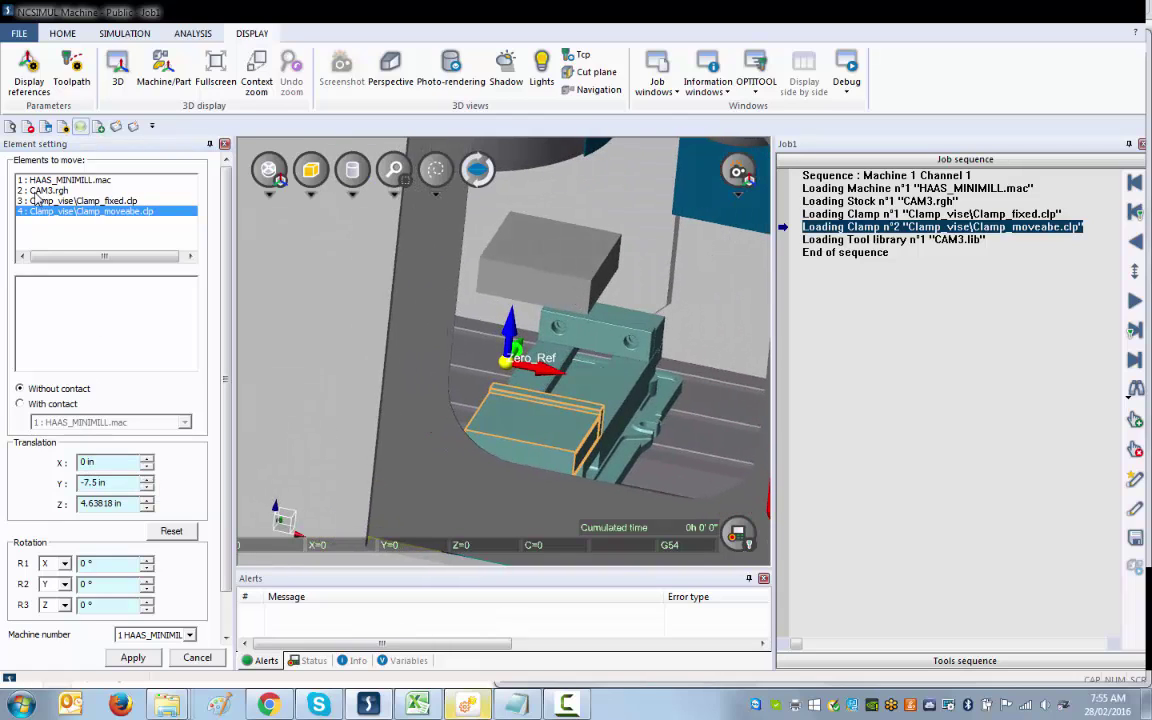
left_click(38, 190)
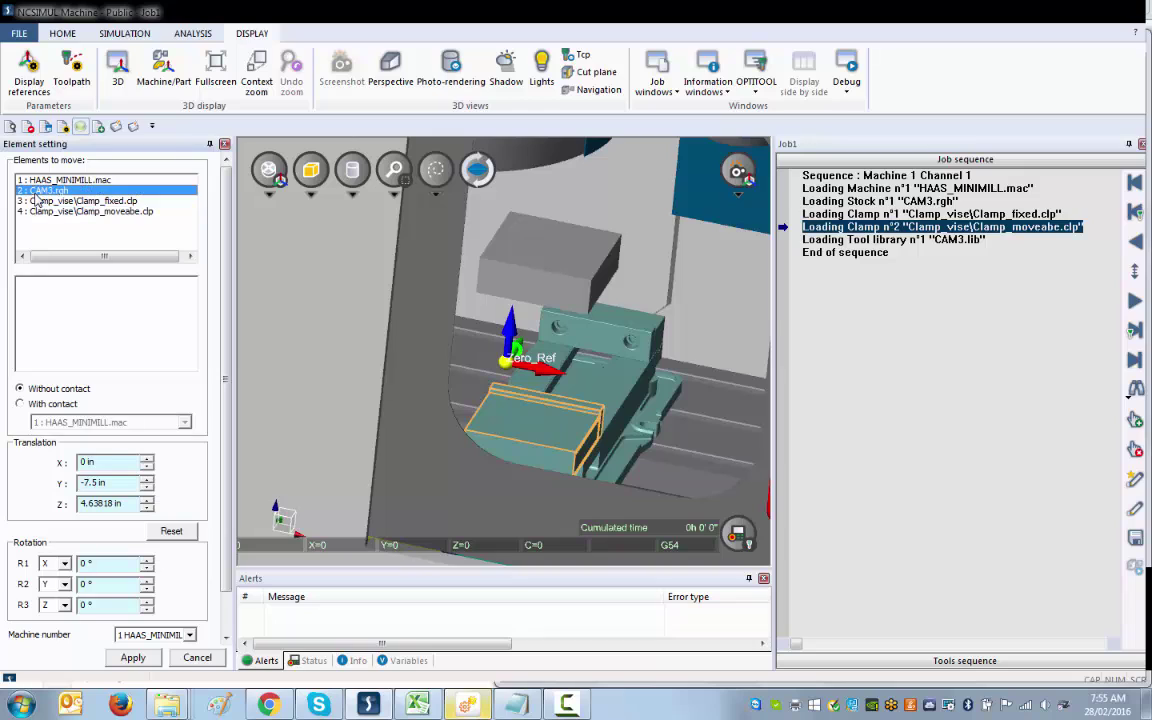
left_click(147, 459)
left_click(147, 460)
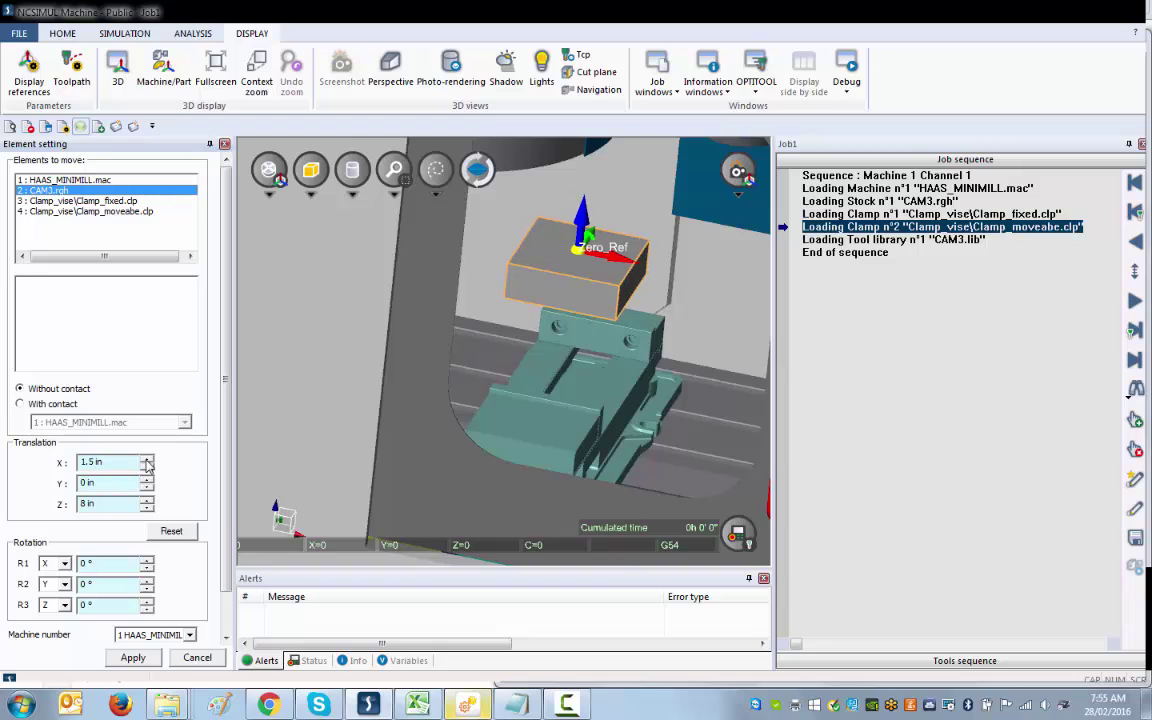
left_click(147, 460)
left_click(147, 460)
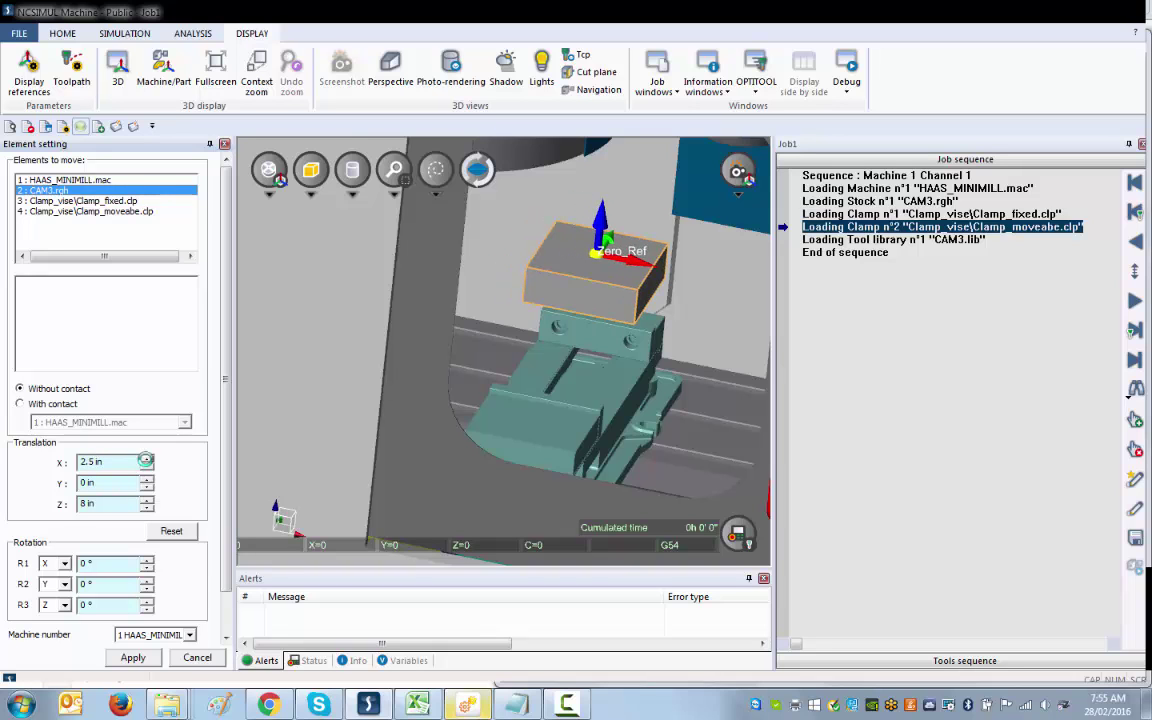
Hide the machine enclosure panel that blocks the side view of the vise and stock
left_click_drag(630, 406, 506, 420)
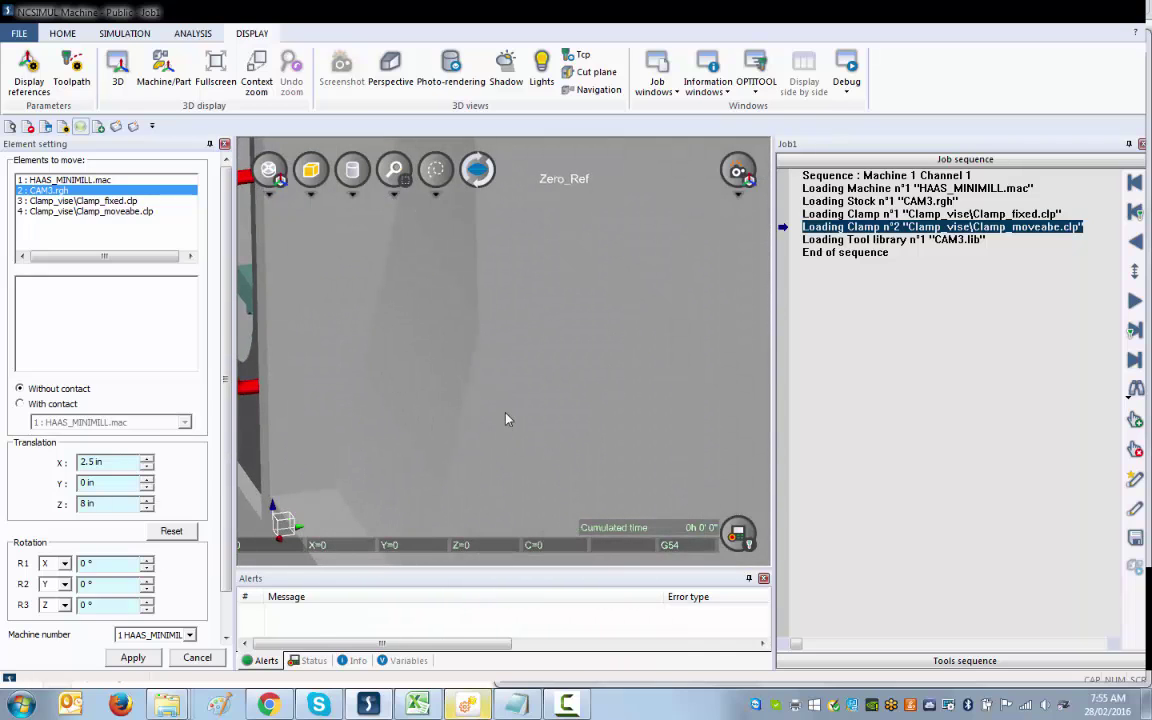
right_click(392, 444)
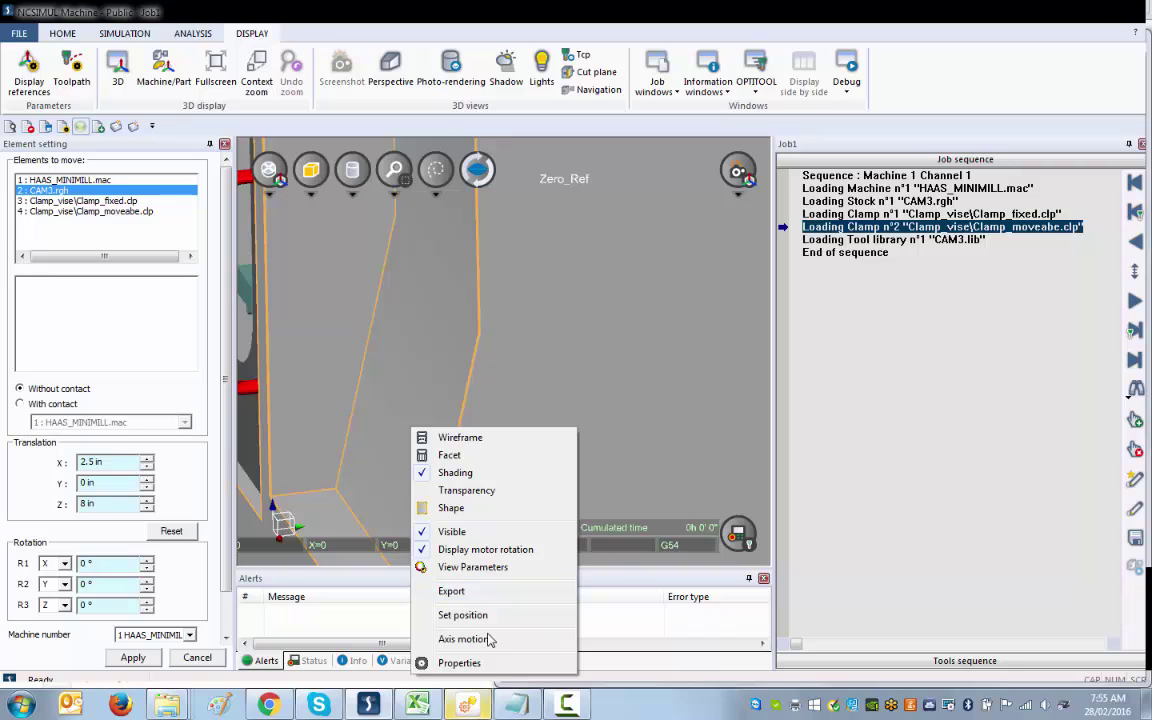
left_click(448, 531)
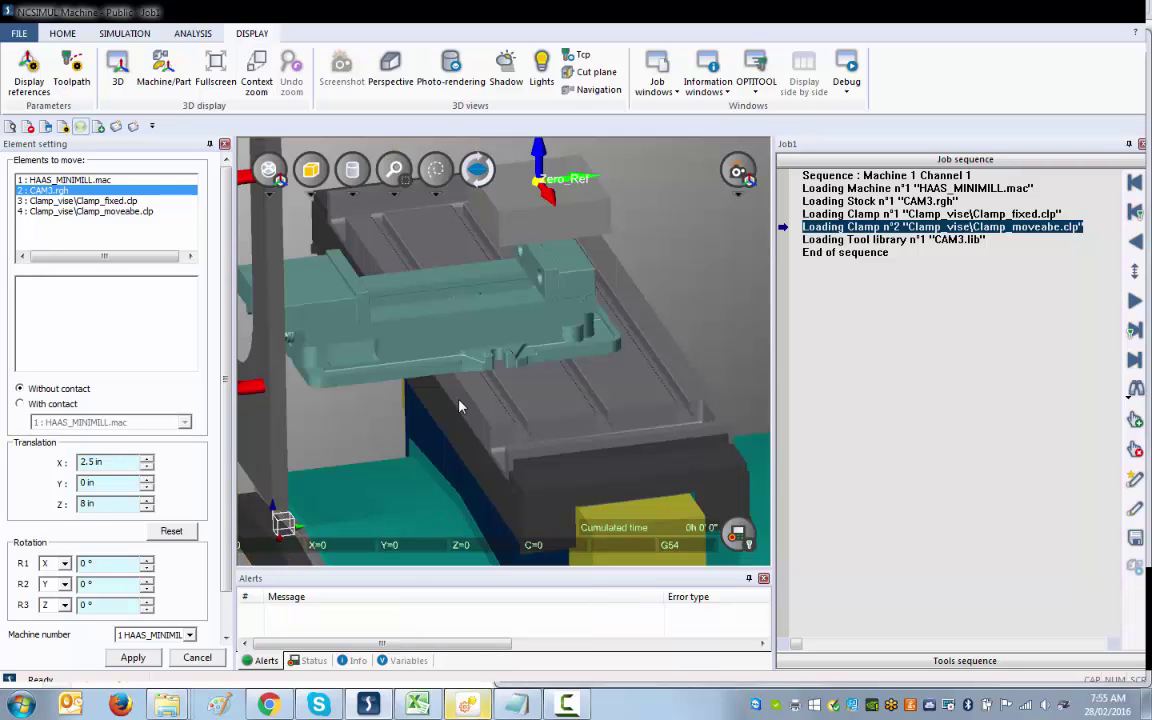
Position the CAM3.rgh stock between the vise jaws with translations of -4.5 in in Y and 6.5 in in Z
middle_click_drag(459, 406, 517, 294)
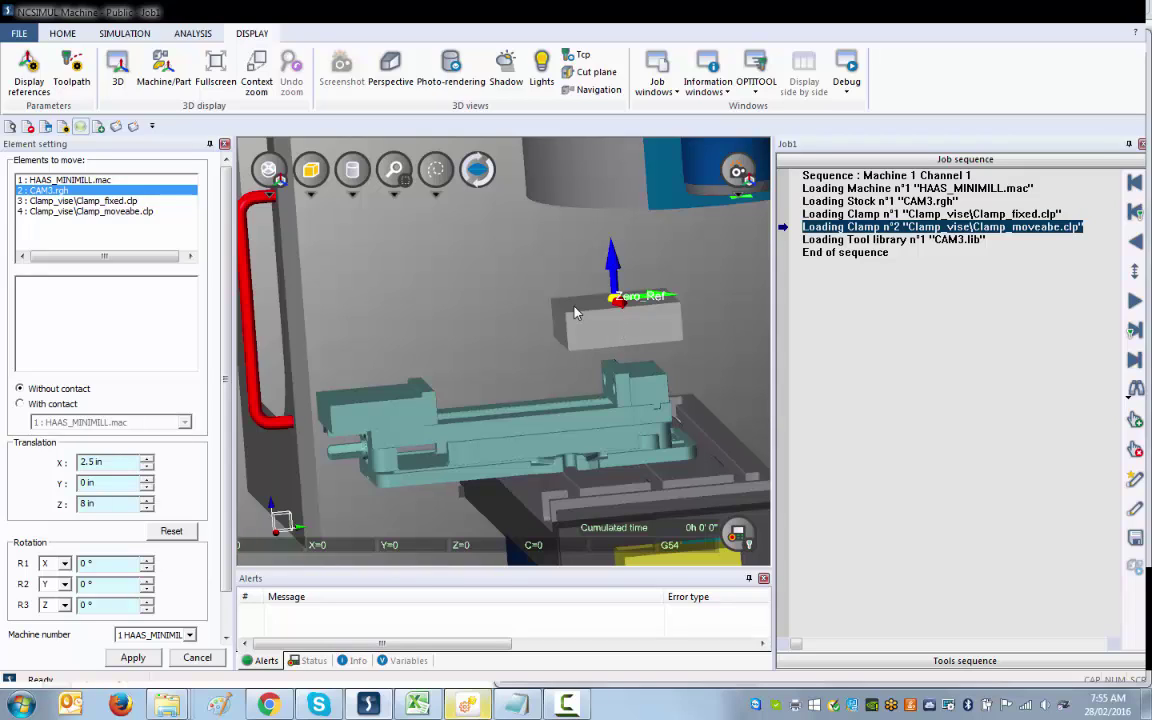
left_click(148, 488)
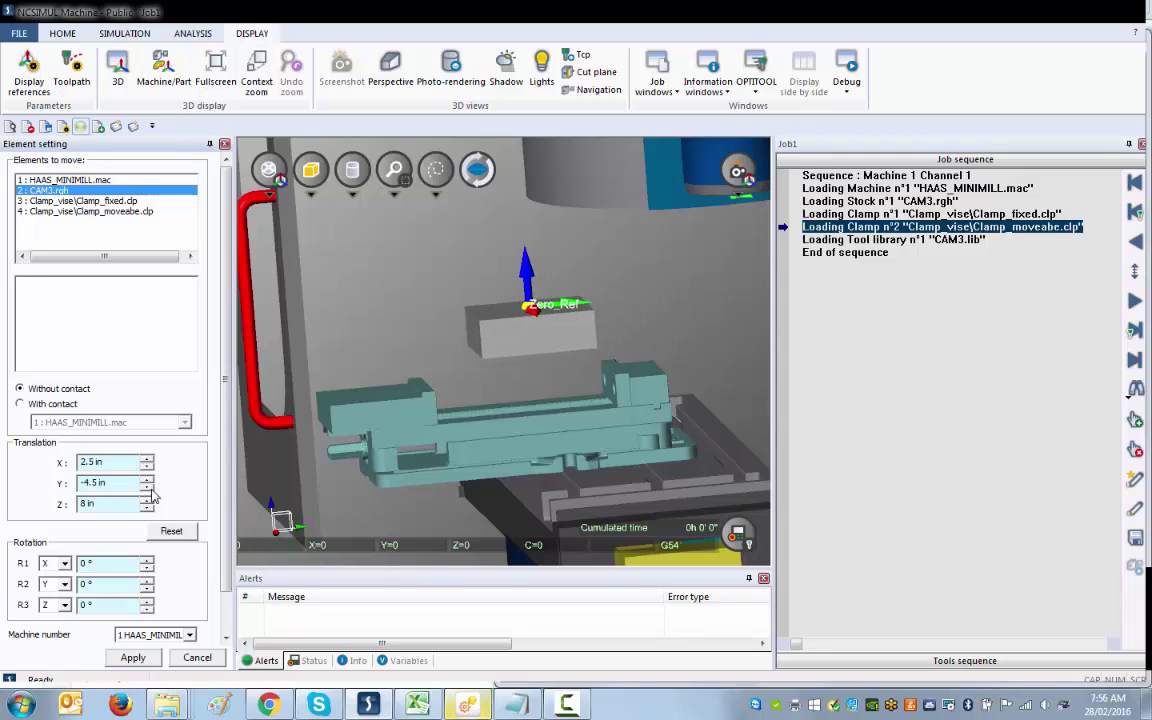
left_click(147, 508)
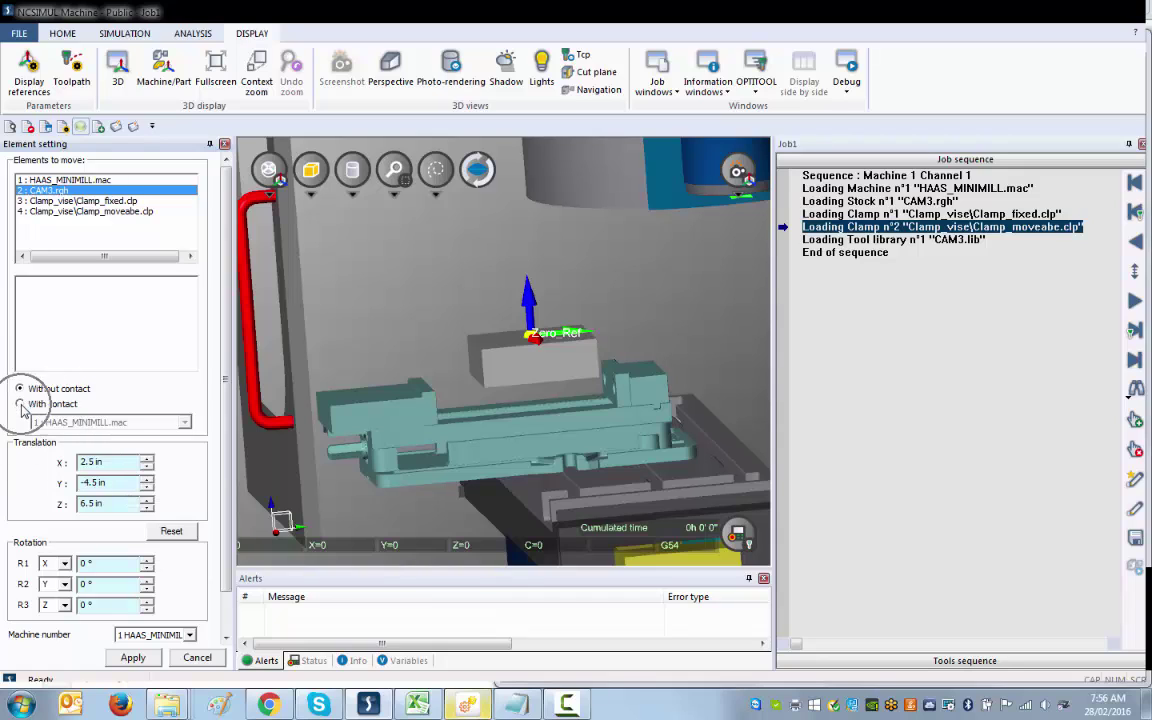
Seat the CAM3.rgh stock on the vise at Z 6 in and move it in Y against the fixed jaw, using contact with Clamp_fixed.clp
left_click(20, 405)
left_click(68, 422)
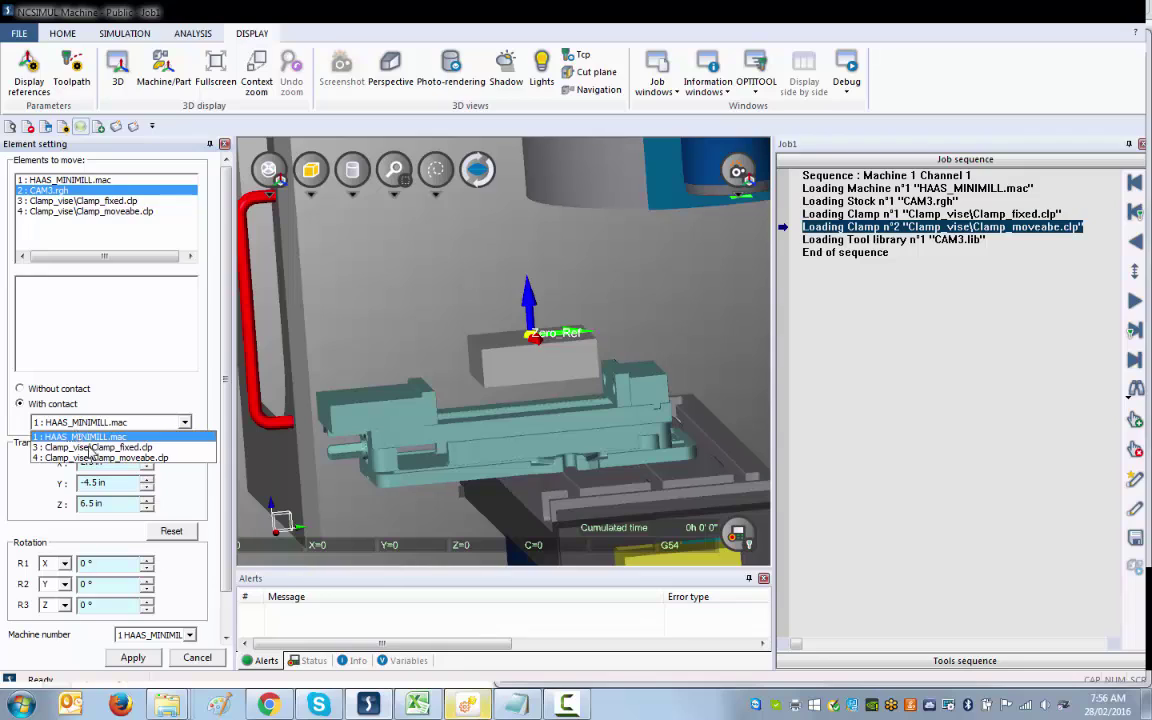
left_click(100, 447)
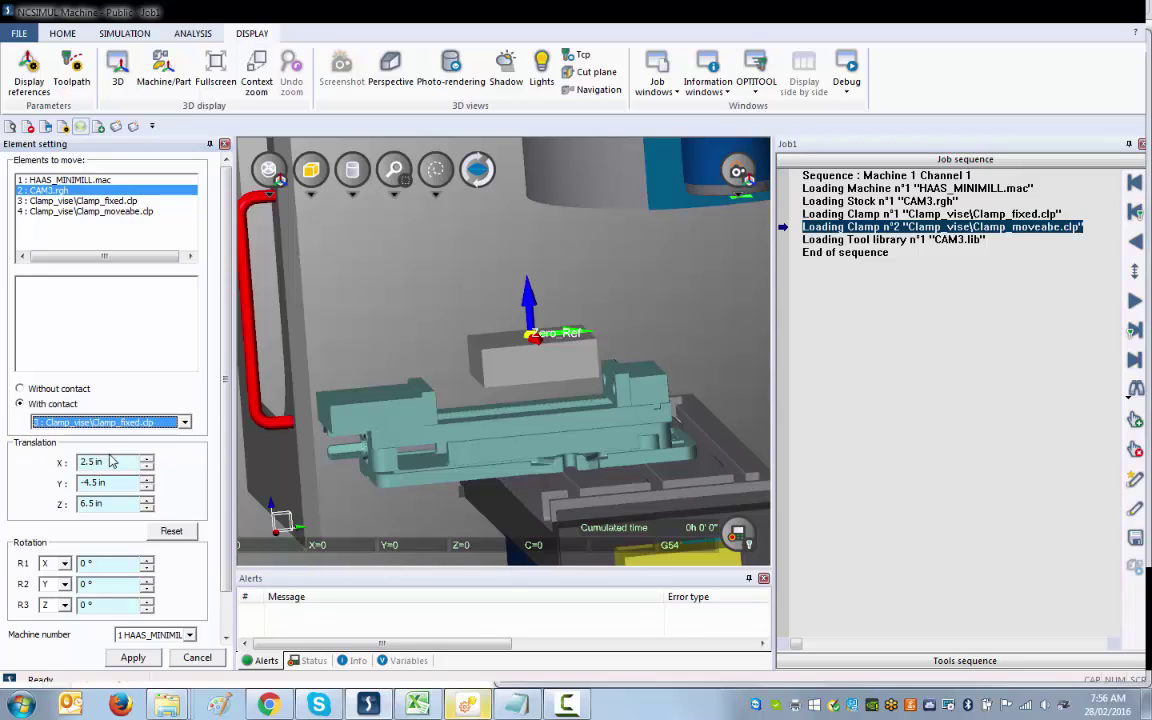
left_click(147, 508)
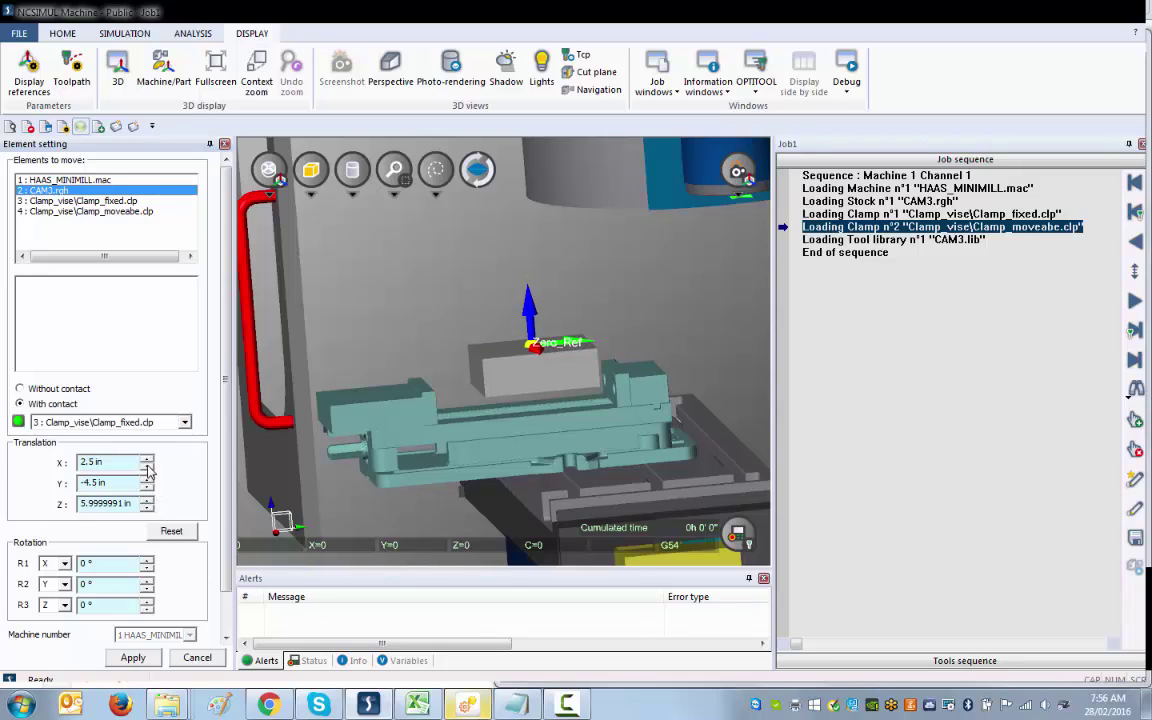
left_click(147, 479)
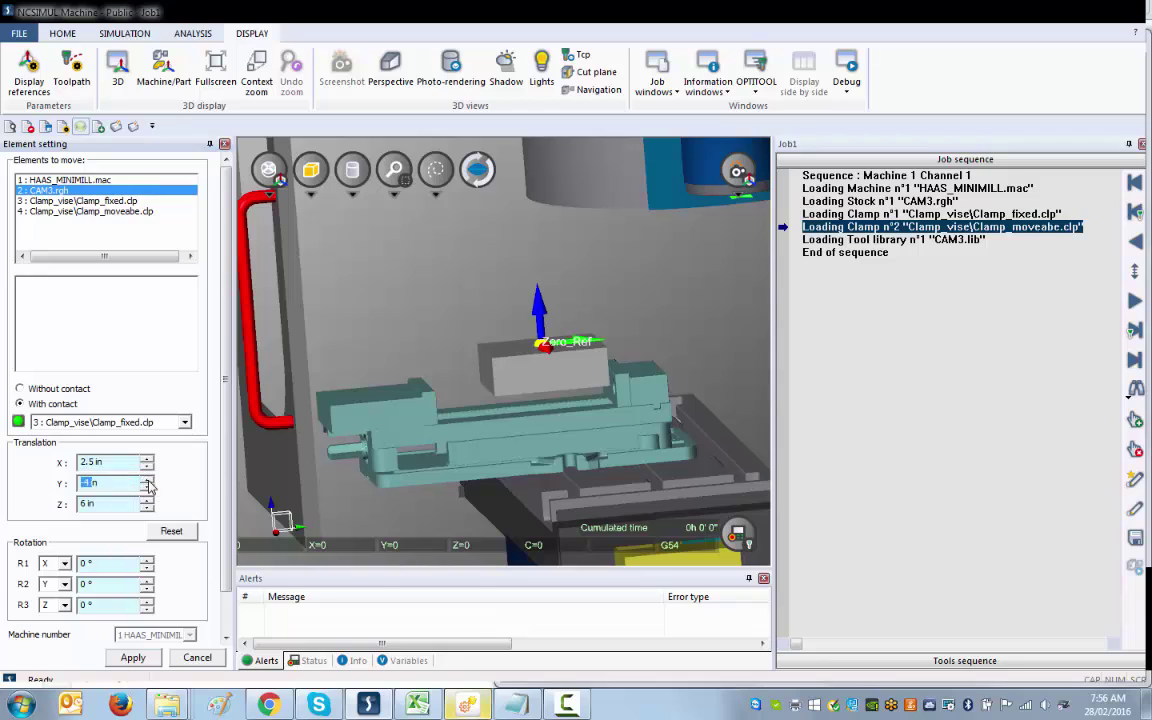
left_click(148, 485)
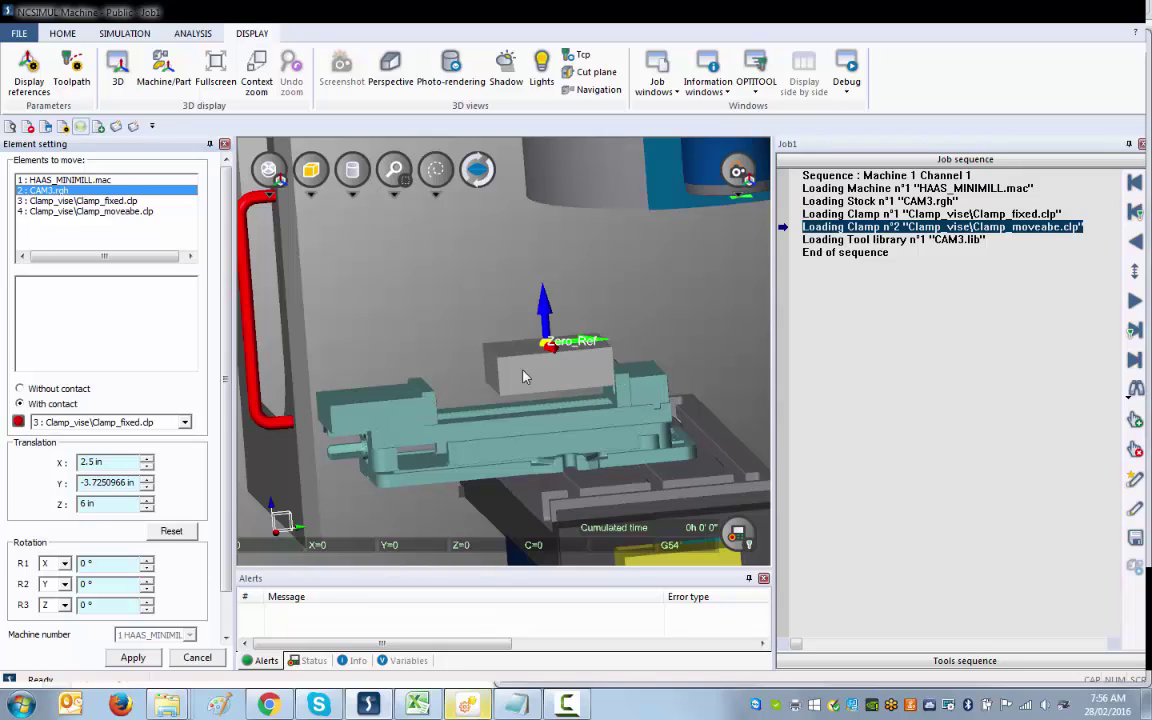
Slide Clamp_moveabe.clp in Y until it contacts the CAM3.rgh stock, and apply the element positions
left_click(102, 212)
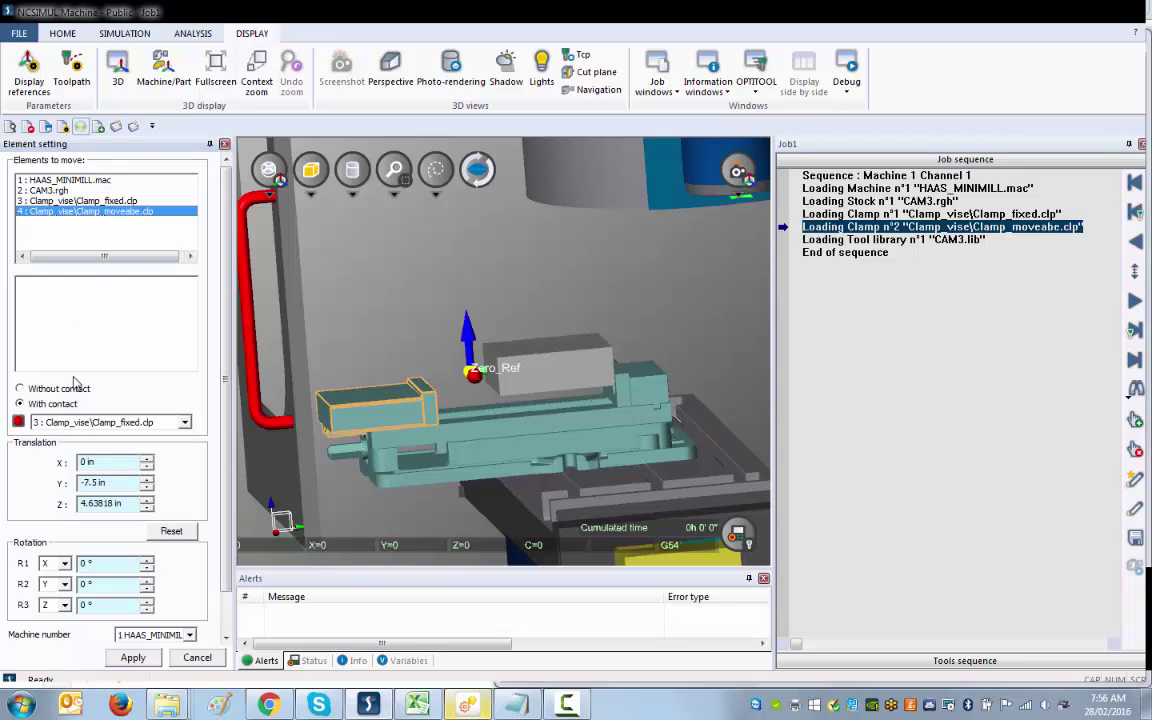
left_click(80, 422)
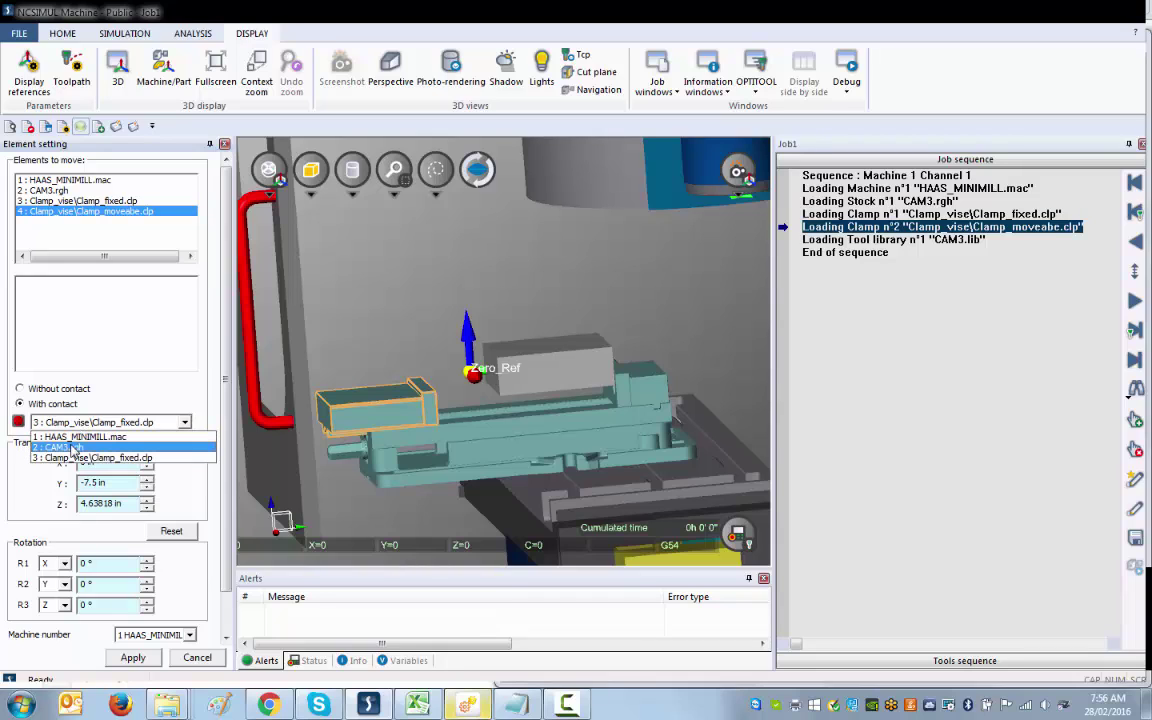
left_click(73, 447)
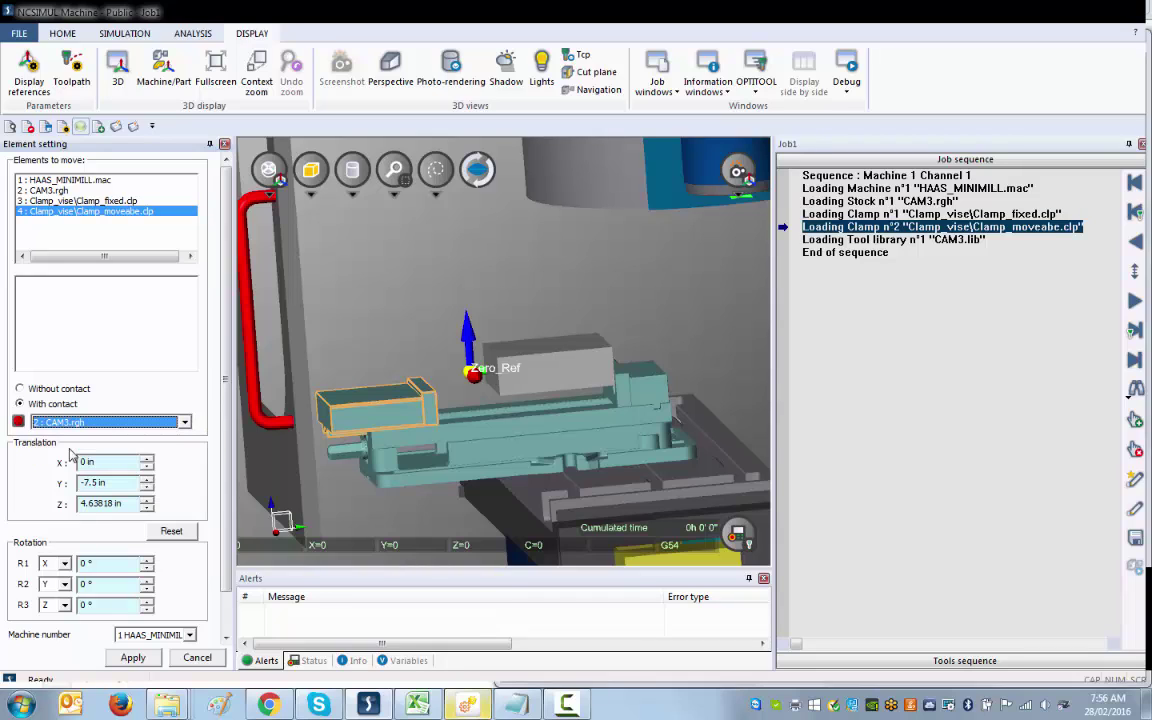
left_click(148, 481)
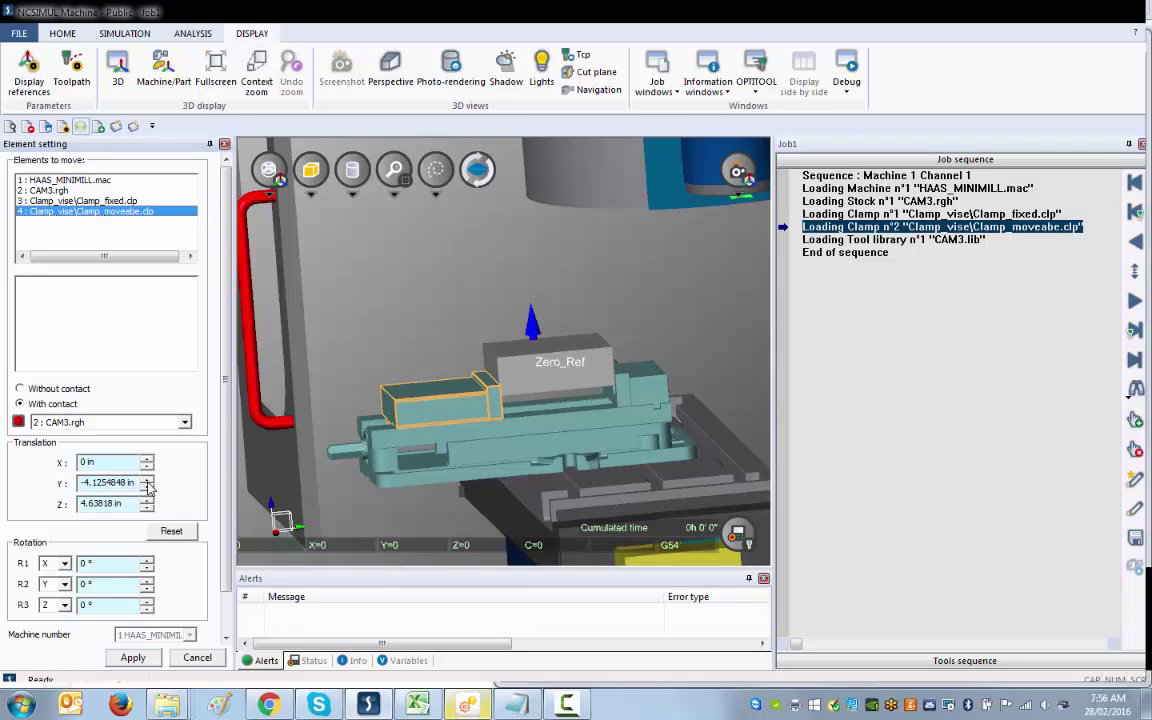
left_click(133, 657)
left_click_drag(512, 440, 410, 422)
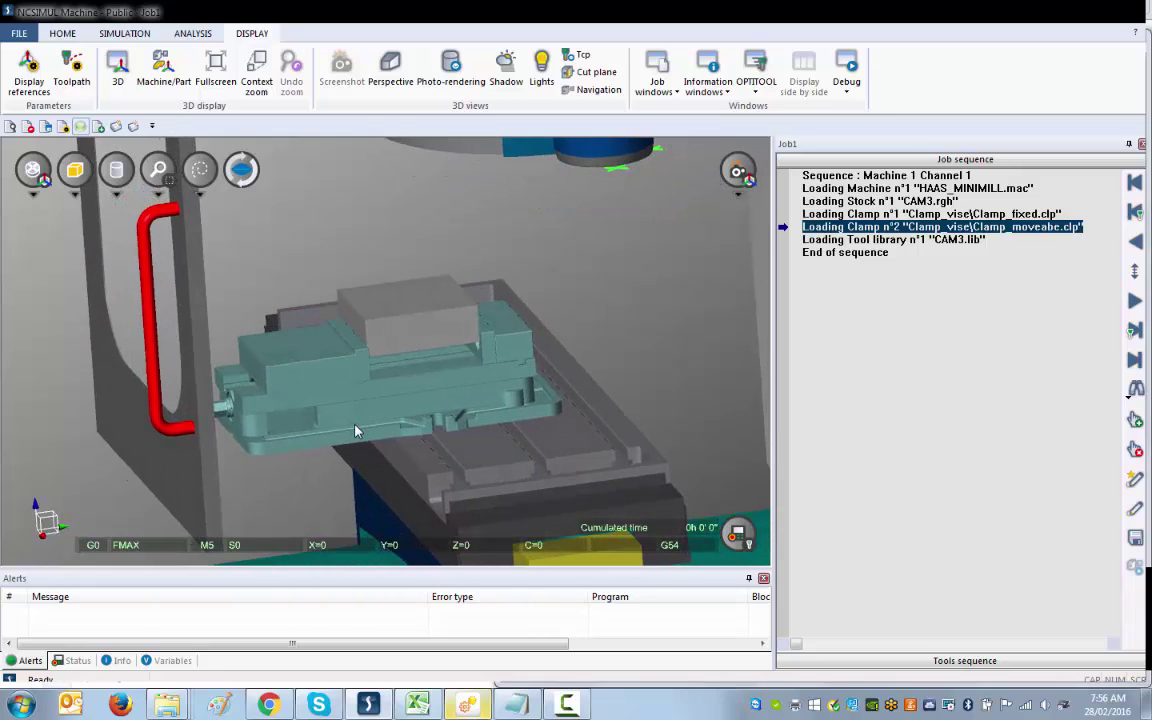
Display the Projects window again beside the 3D view of the machine
left_click(673, 92)
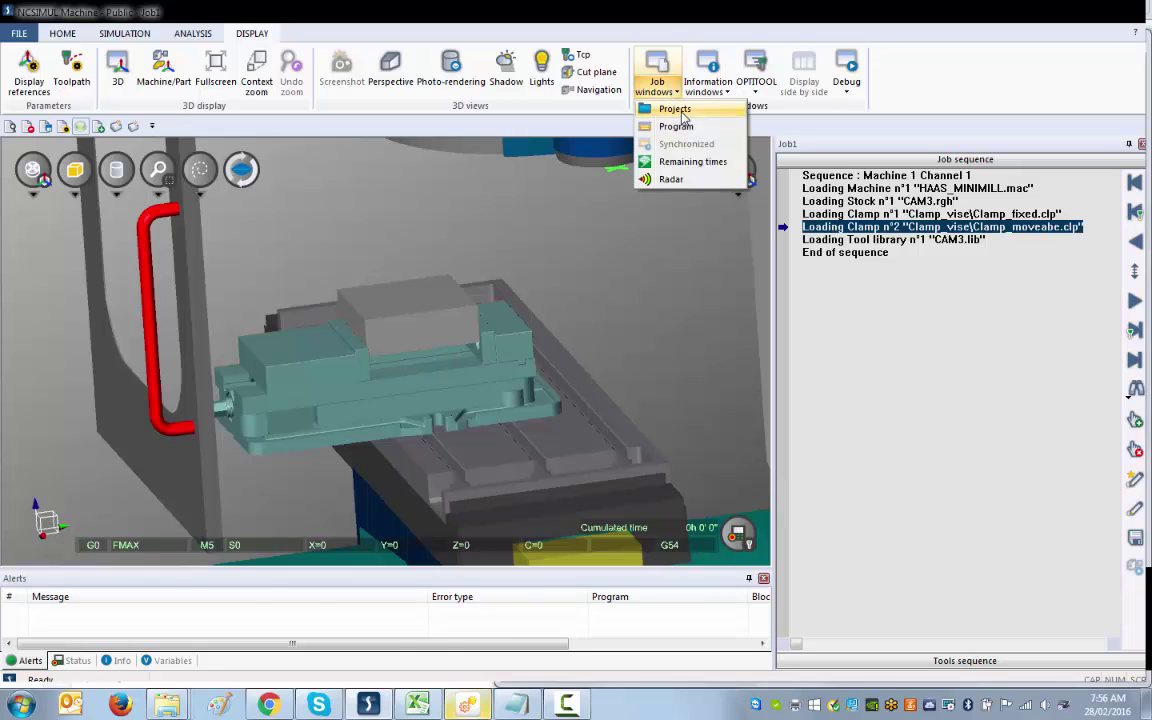
left_click(676, 110)
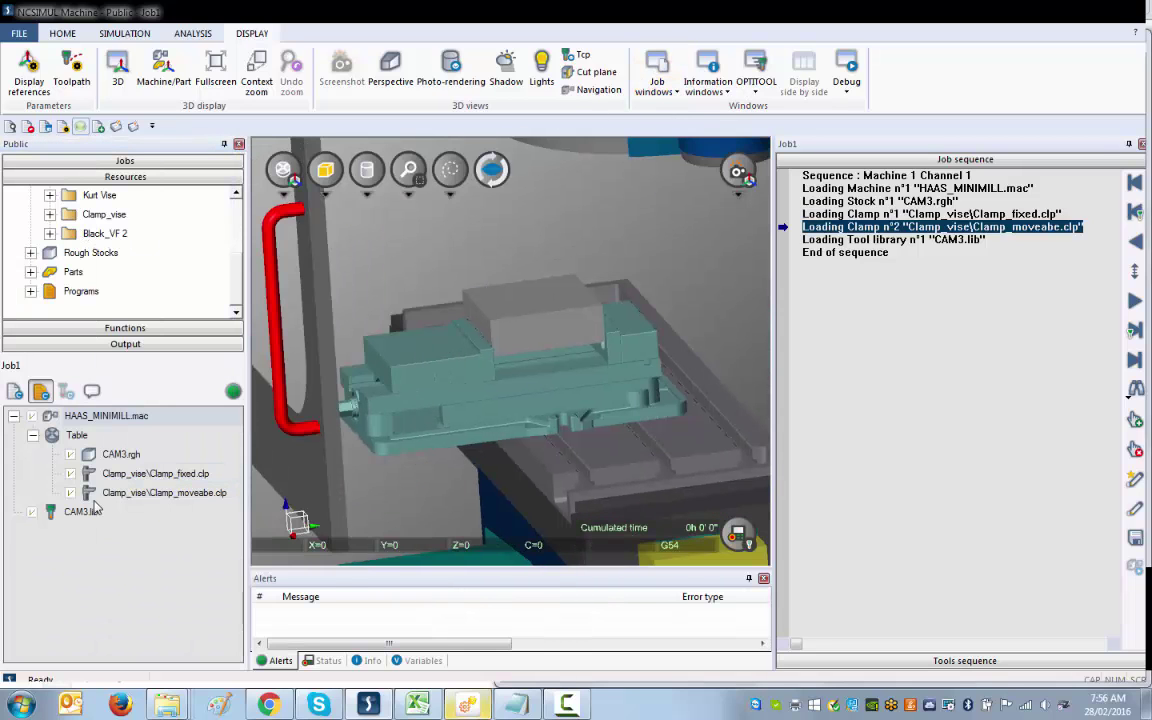
left_click(325, 170)
middle_click_drag(550, 384, 509, 382)
scroll(509, 382, "up", 5)
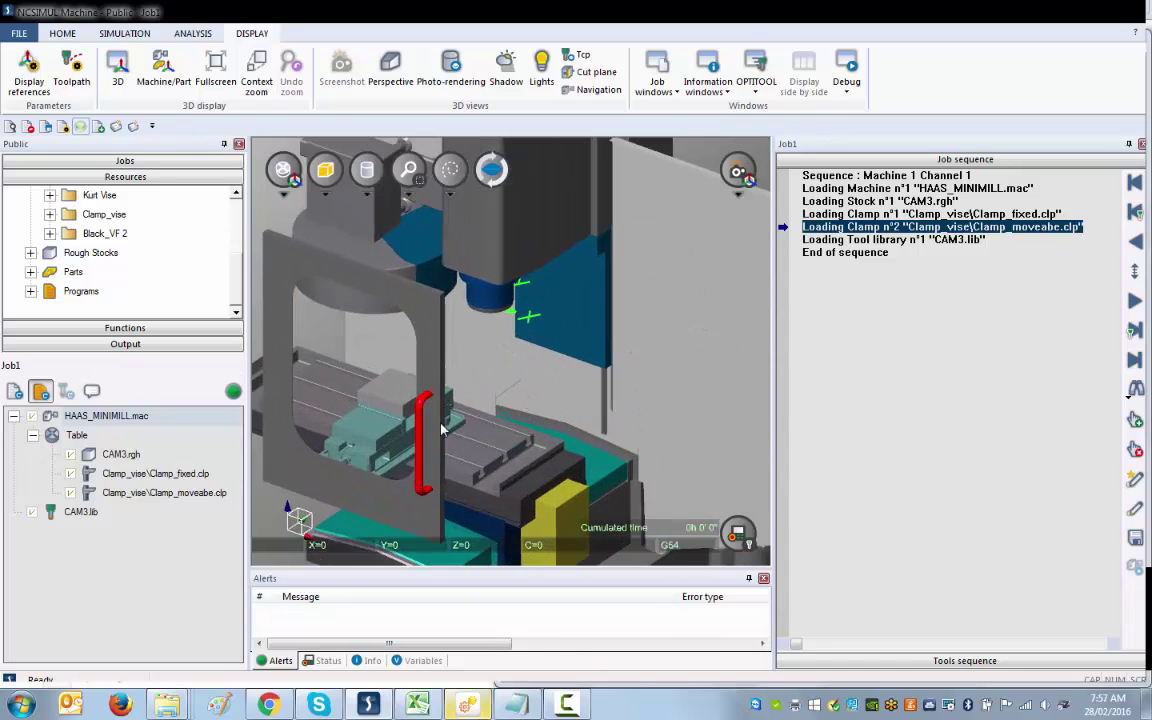
scroll(499, 411, "up", 2)
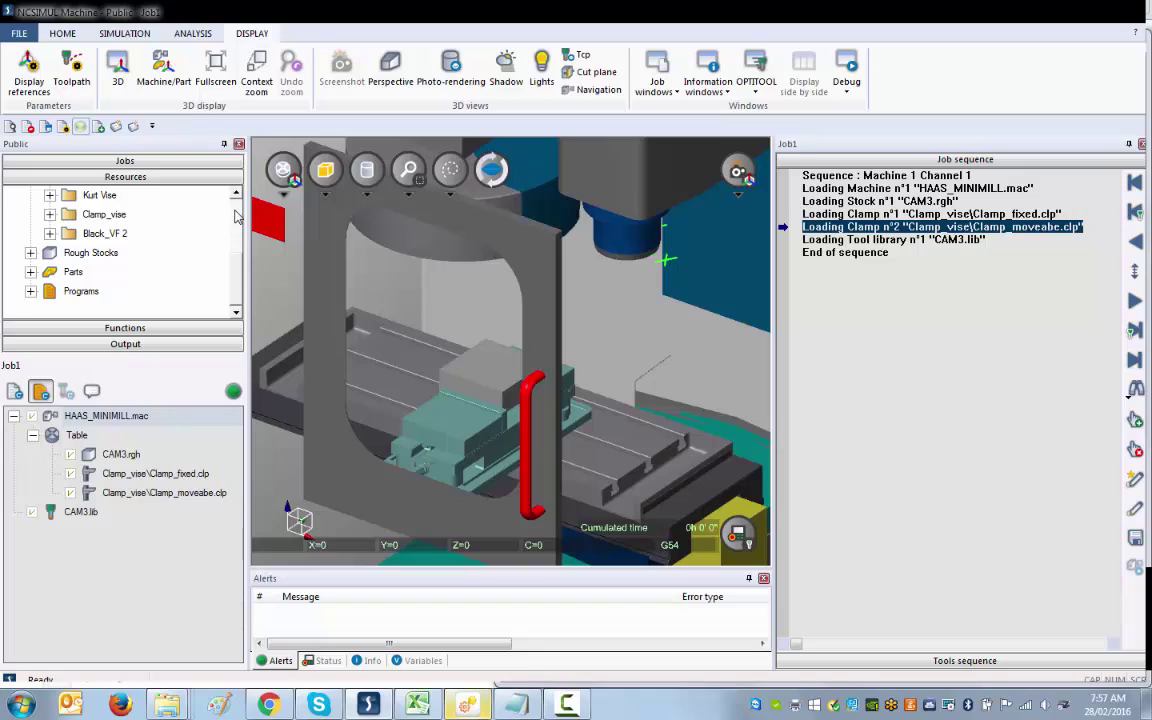
Add the program CAM test 3 Final.NC to the job after the CAM3.lib tool library
scroll(212, 197, "up", 2)
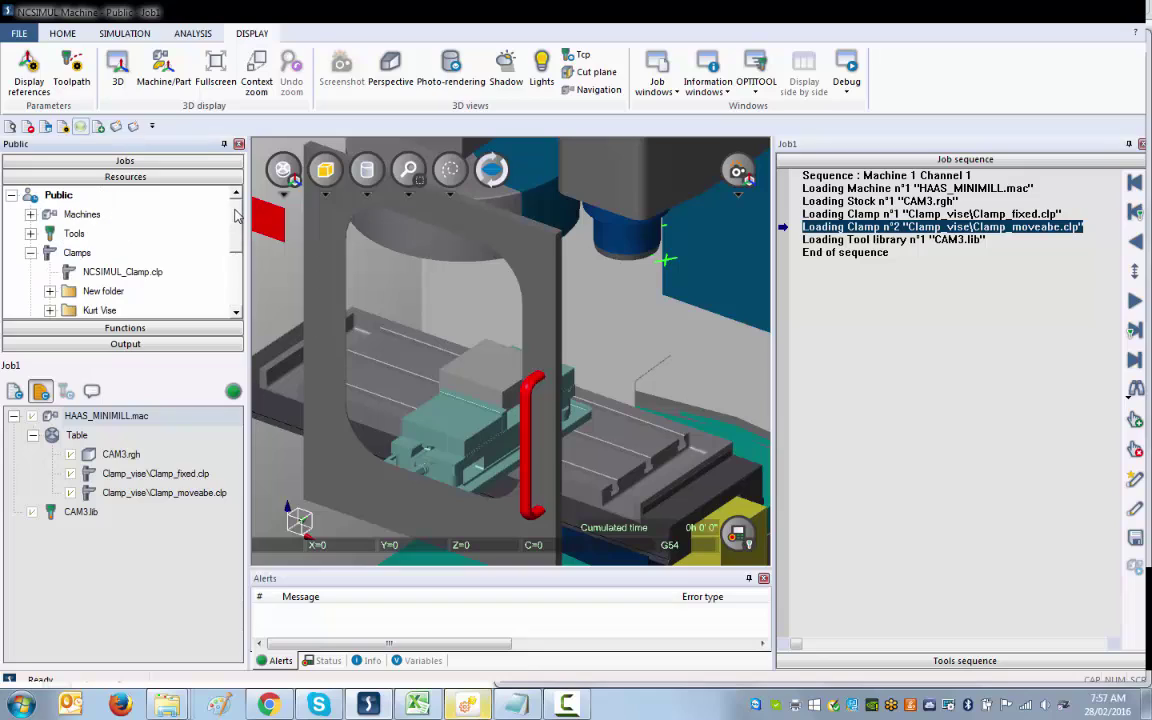
left_click(31, 254)
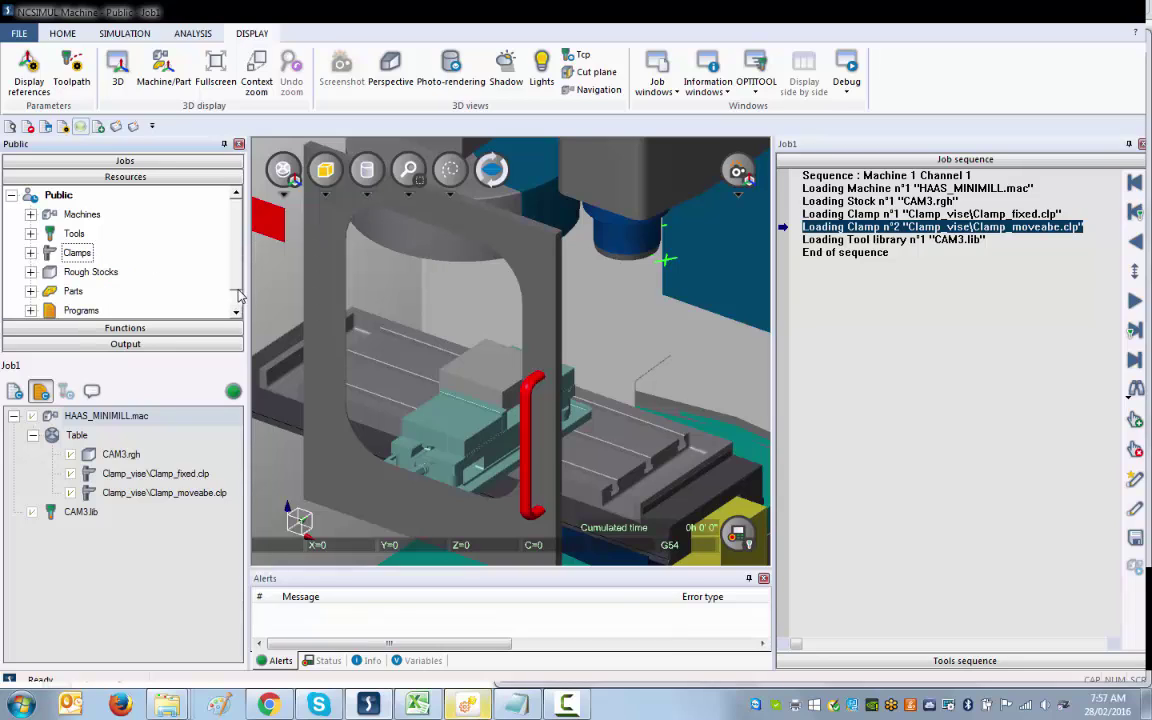
scroll(216, 272, "down", 1)
left_click(49, 291)
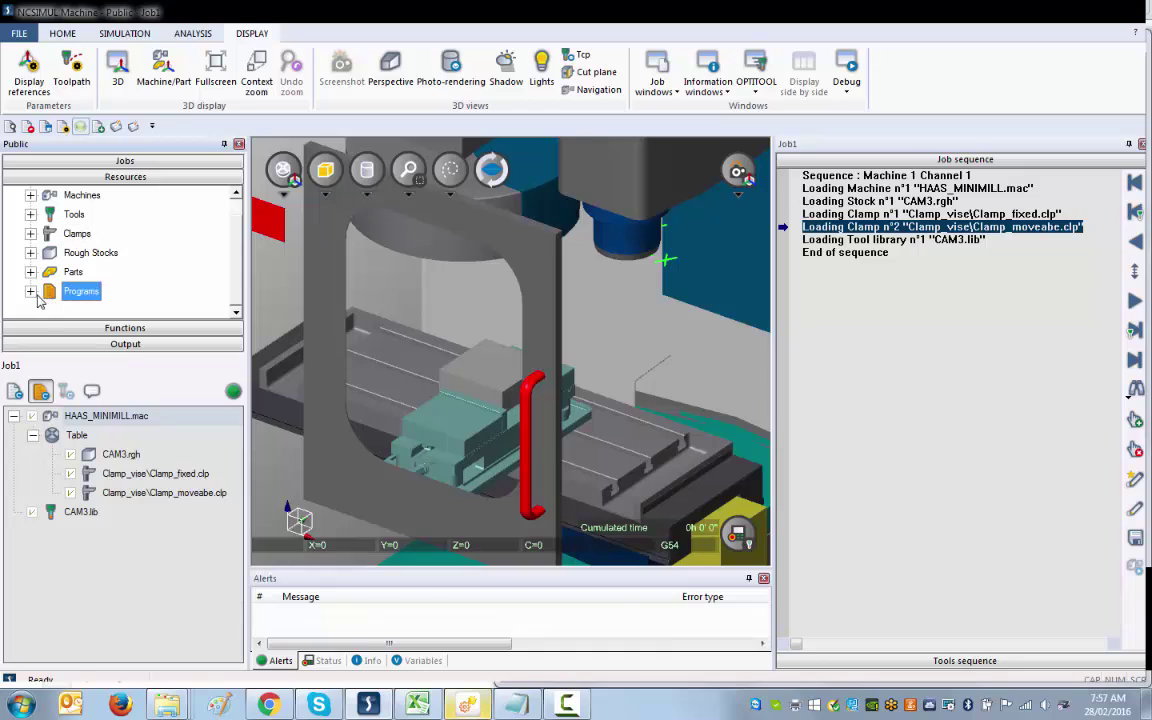
left_click(31, 291)
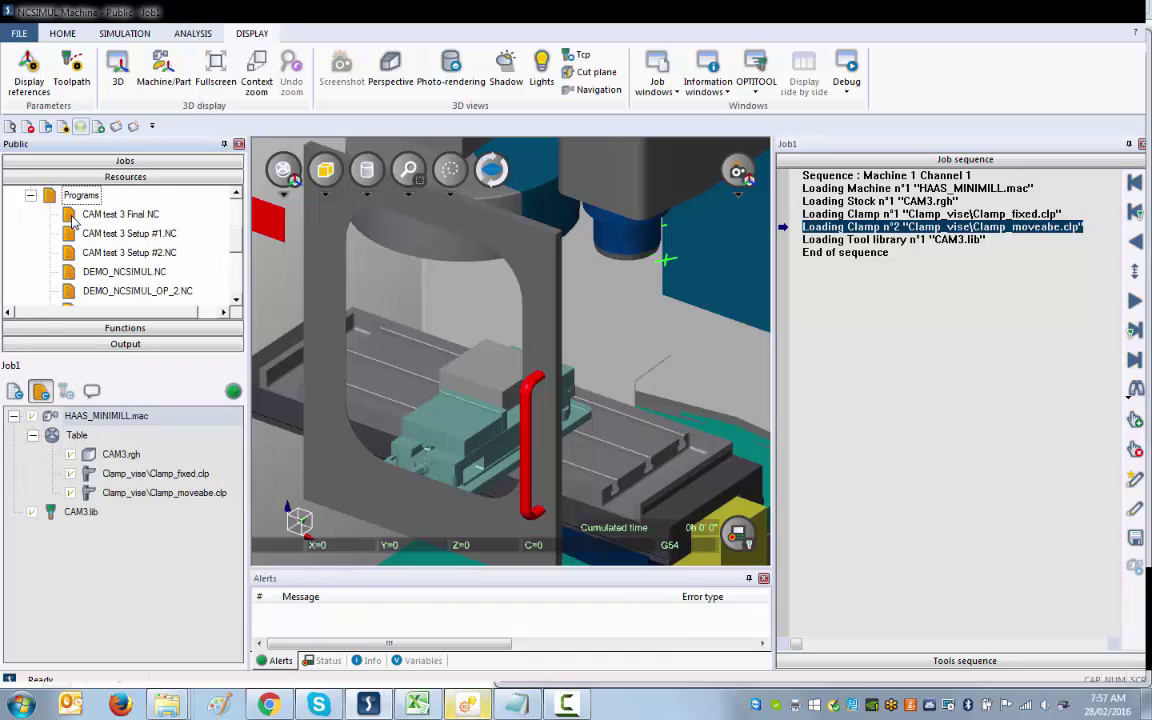
left_click(133, 216)
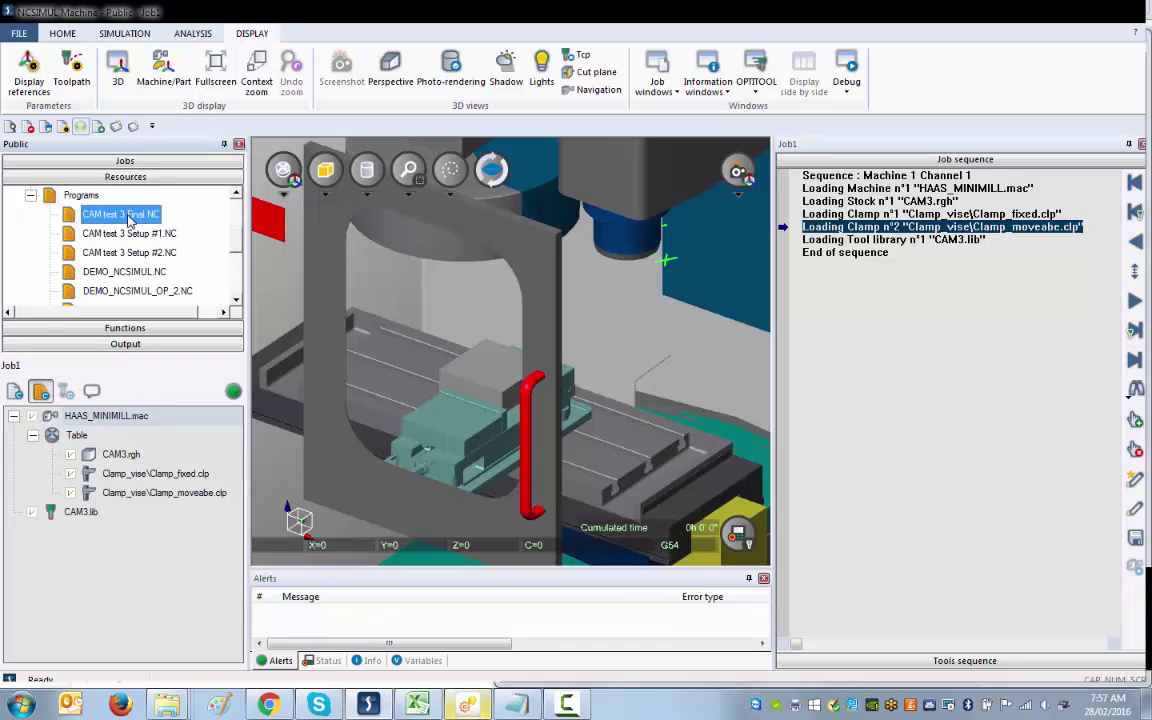
left_click_drag(128, 218, 75, 540)
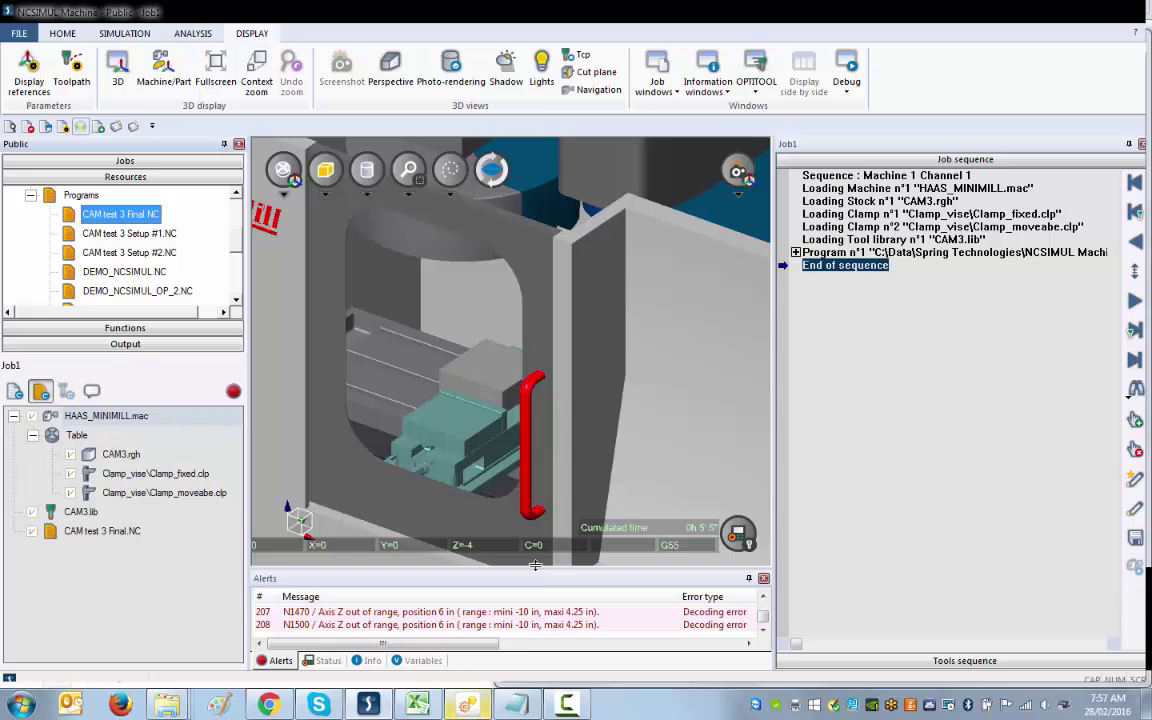
Examine the alerts raised by the program and the stock's position in the machine
left_click_drag(535, 566, 500, 446)
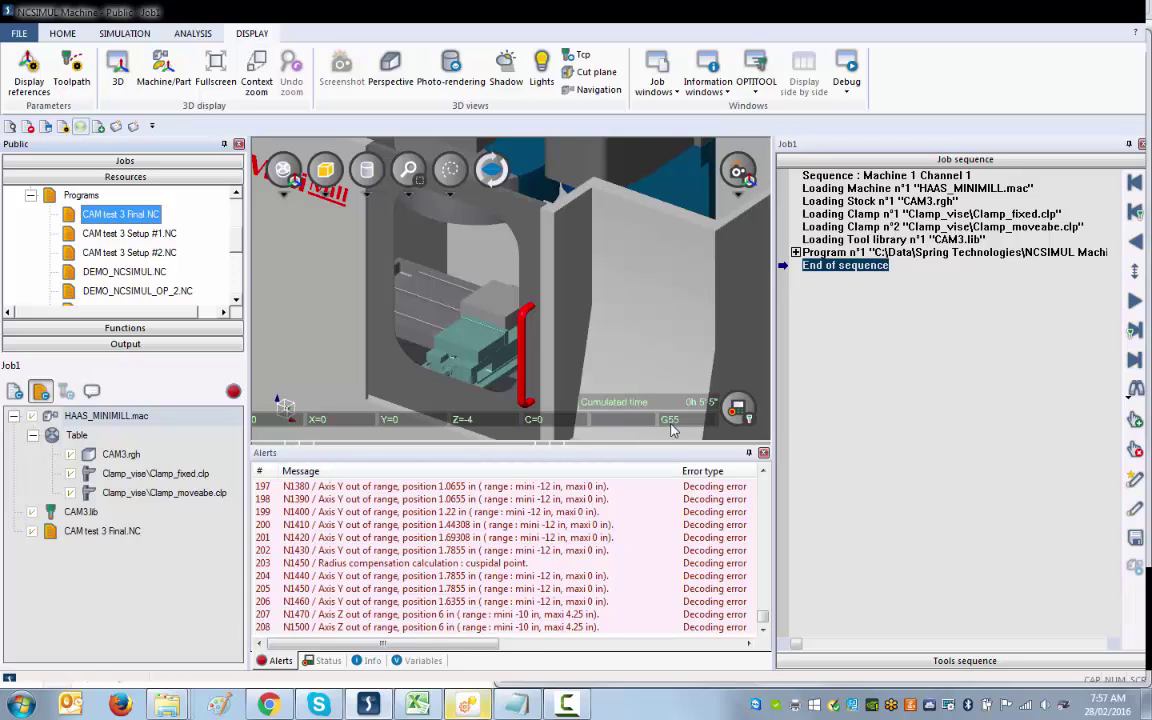
left_click_drag(597, 441, 586, 538)
left_click_drag(527, 453, 525, 421)
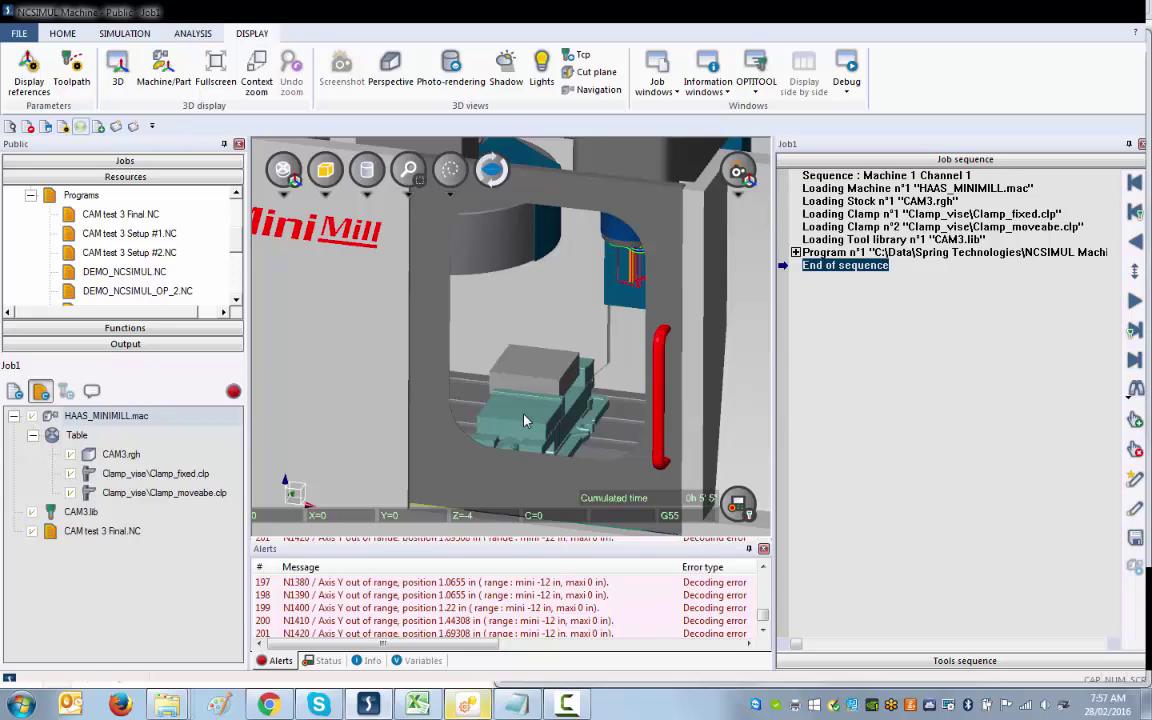
Insert an Initialization function into the job ahead of the CAM3.lib tool library
left_click(108, 328)
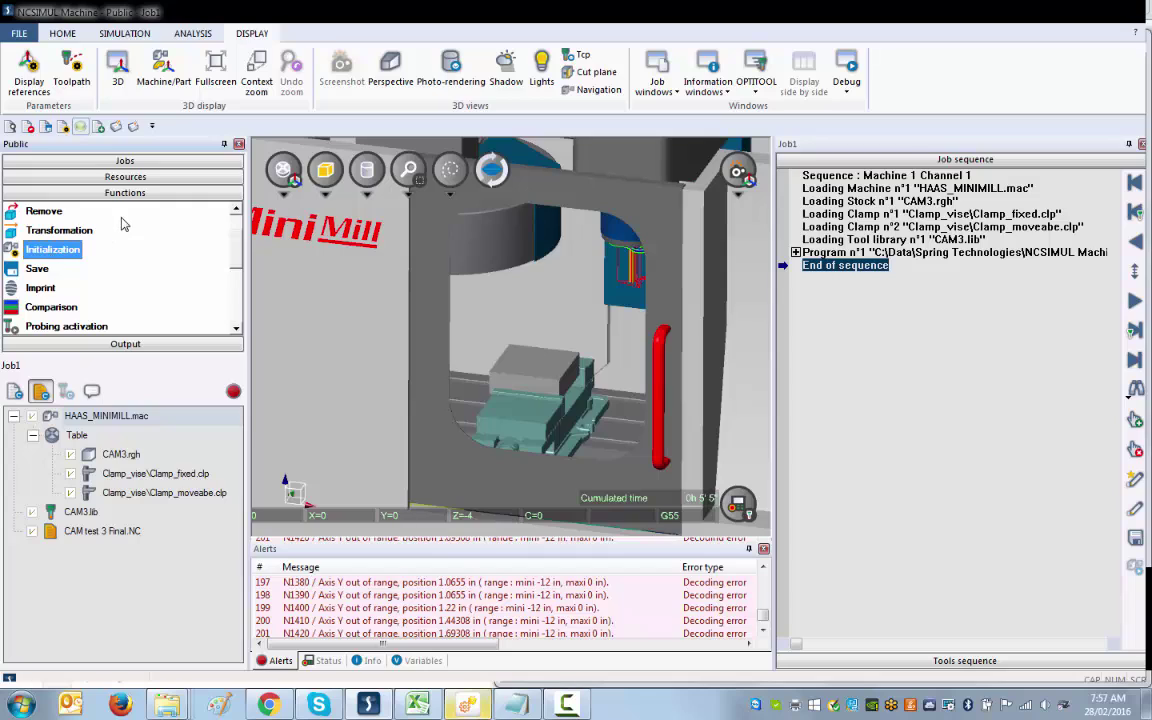
left_click(125, 176)
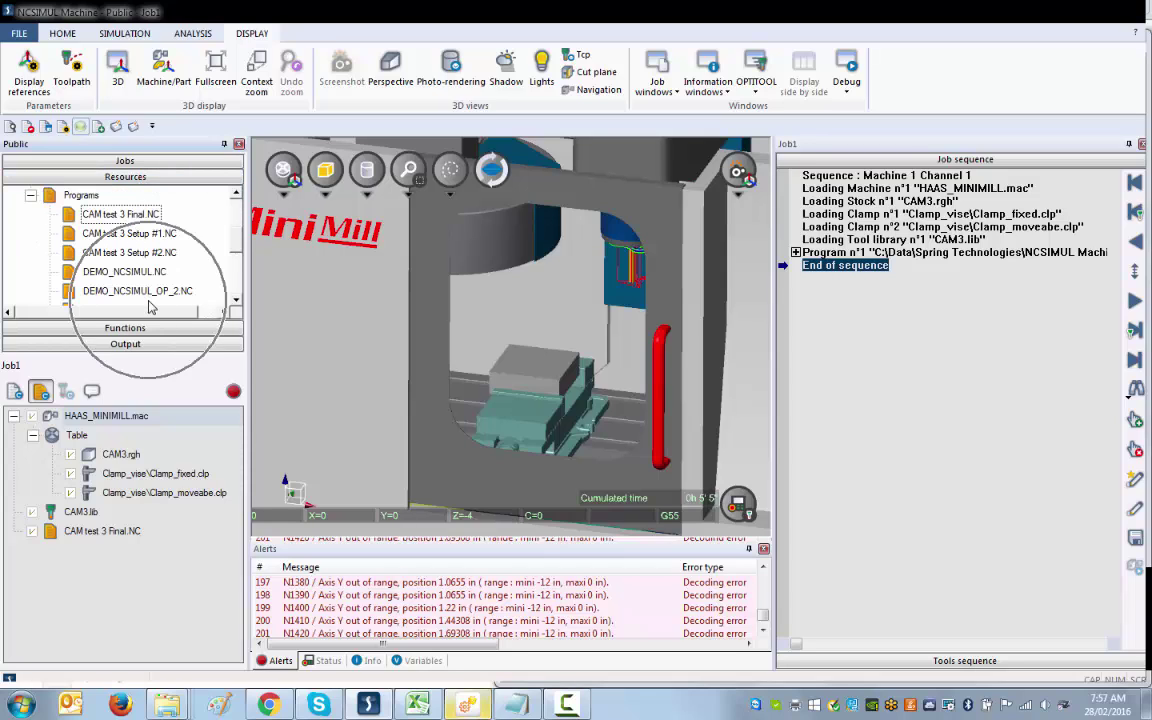
left_click(132, 330)
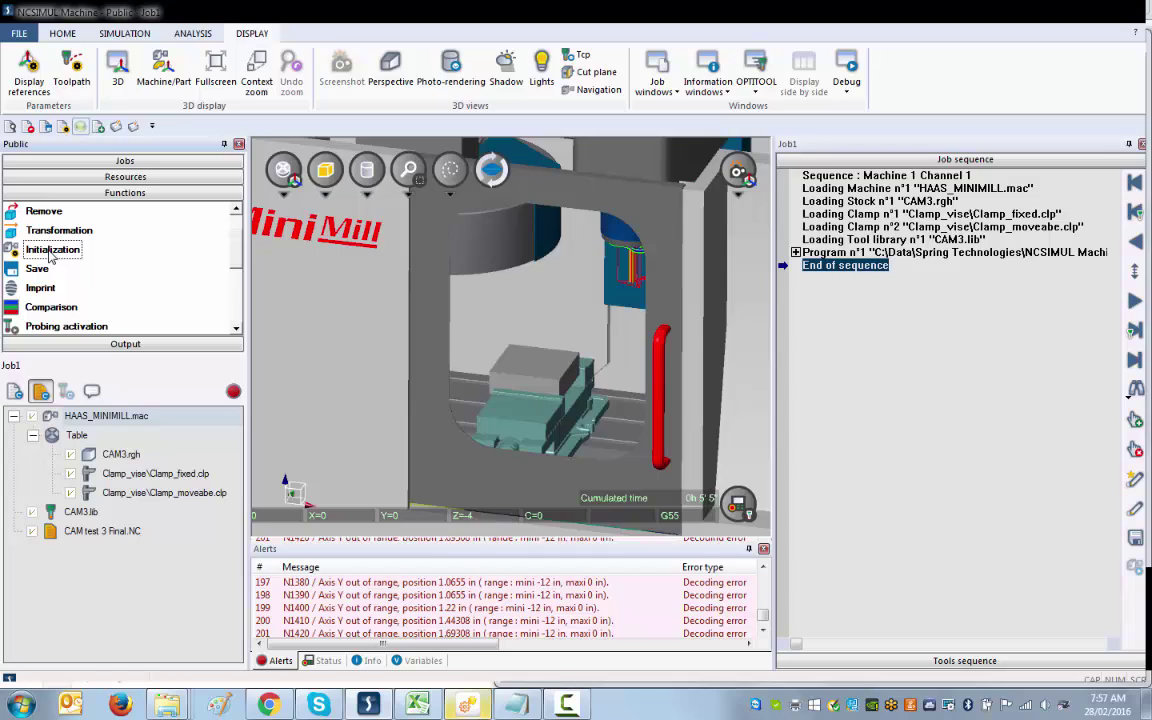
left_click_drag(49, 253, 56, 511)
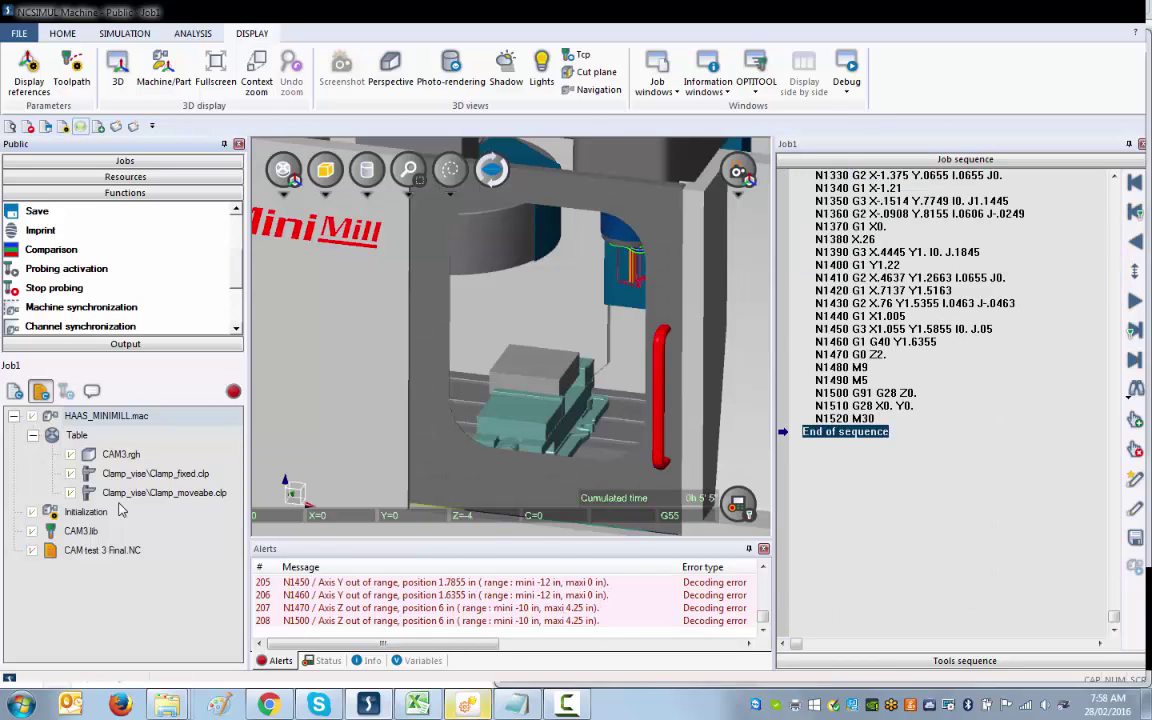
Enable changing the origins' definition in the Initialization and set G54's automatic reference to CAM3.rgh \ Zero_Ref
double_click(57, 512)
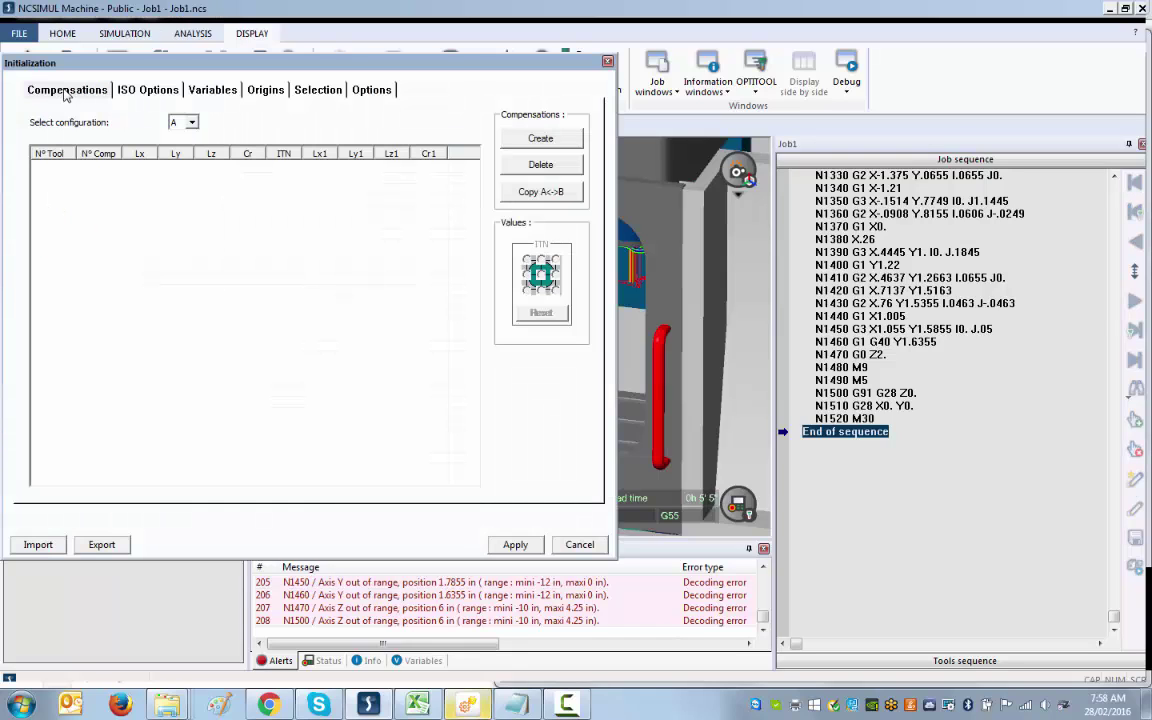
left_click(135, 89)
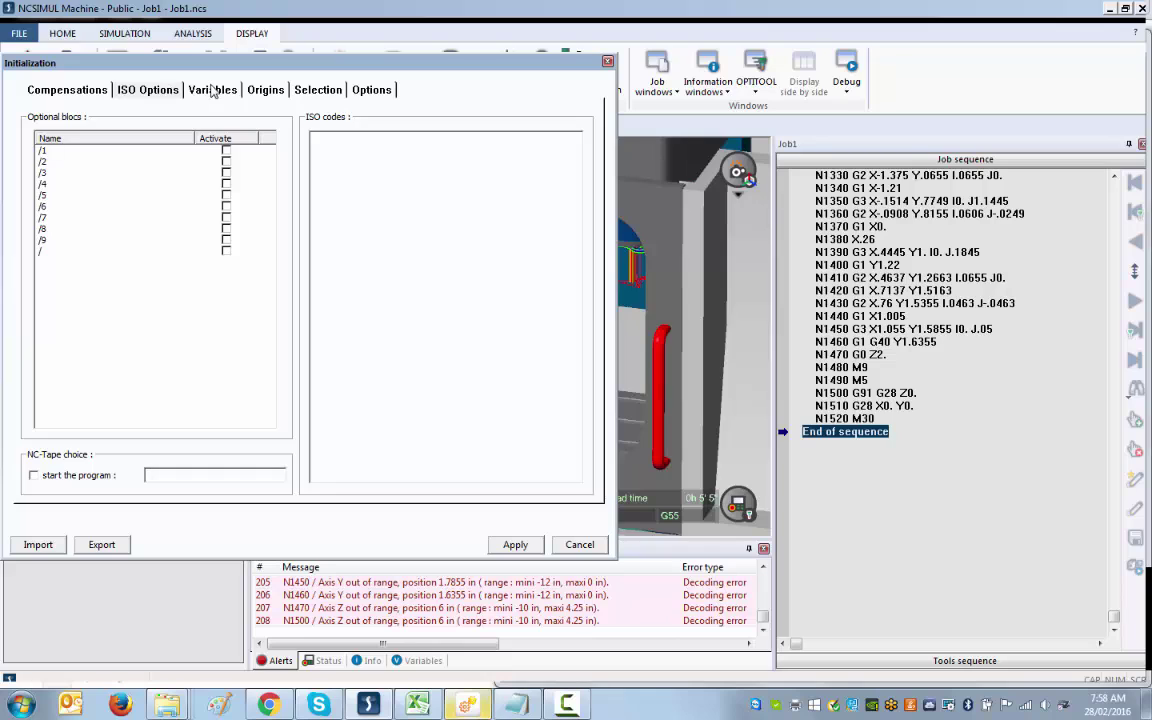
left_click(212, 90)
left_click(263, 90)
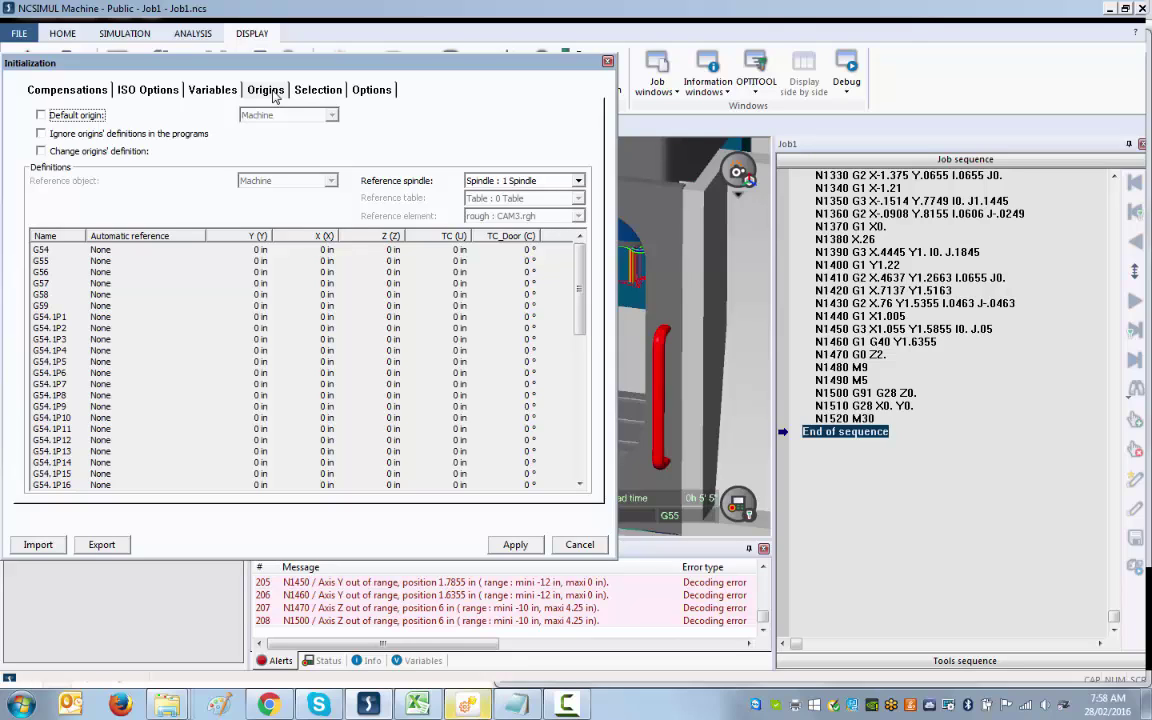
left_click(41, 151)
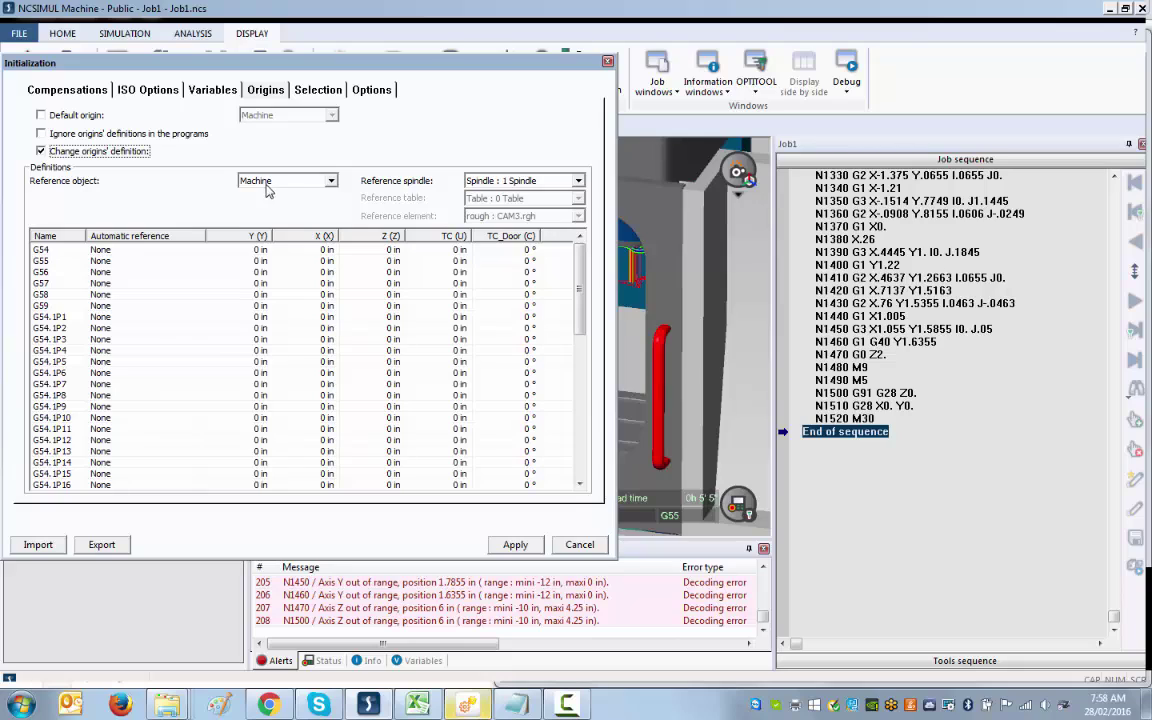
left_click(196, 251)
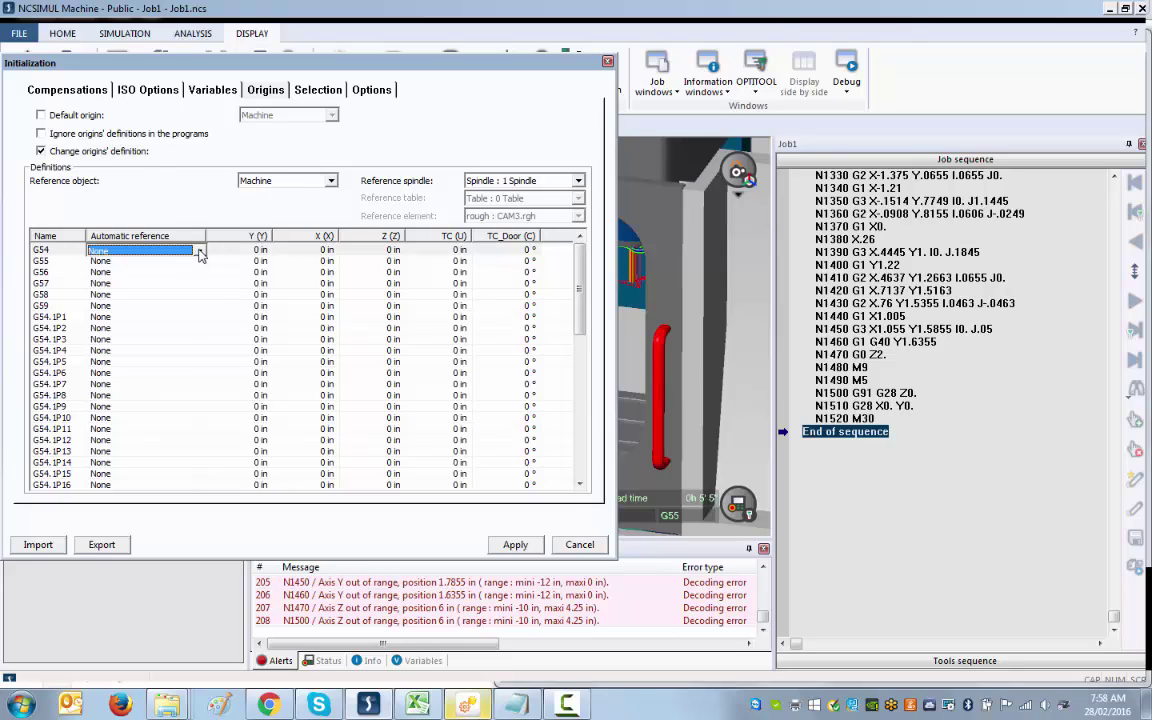
left_click(199, 252)
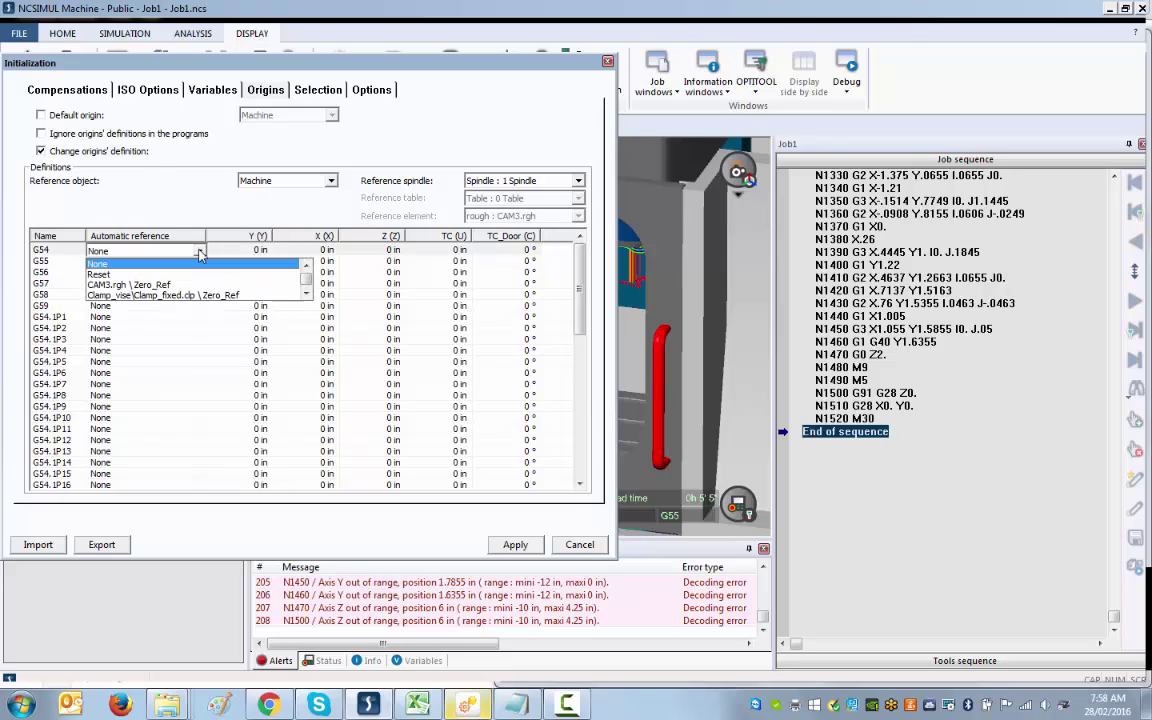
left_click(144, 293)
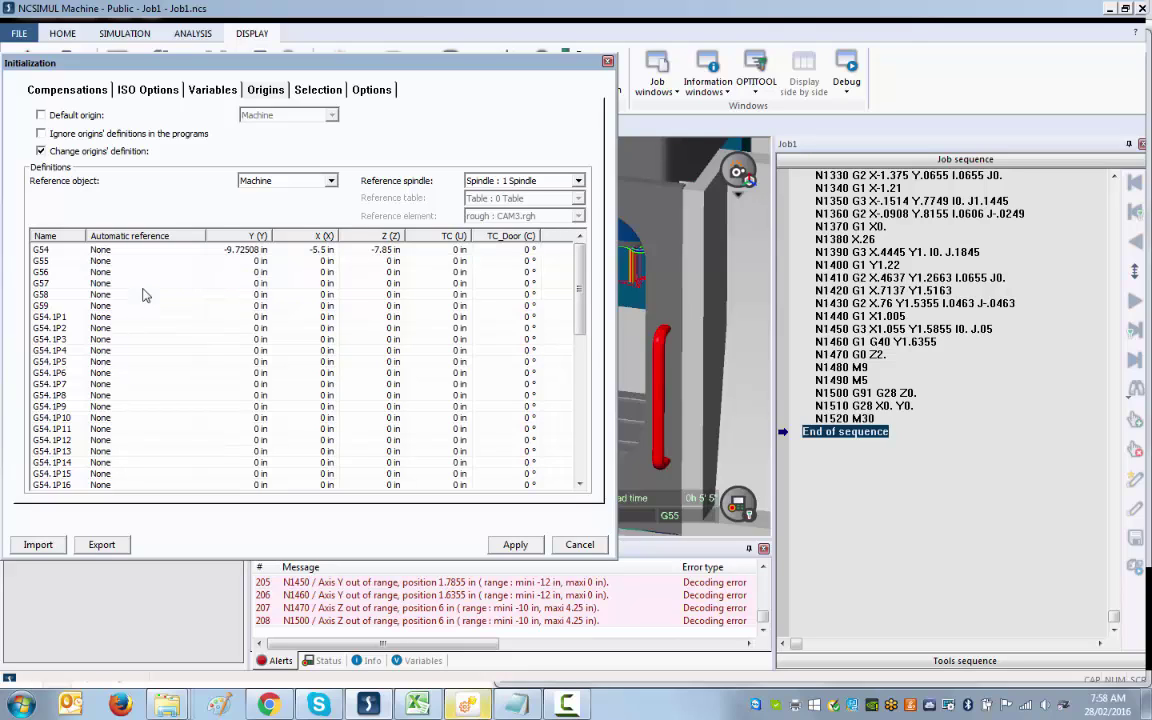
Set G55's automatic reference to CAM3.rgh \ Zero_Ref and apply the initialization settings
left_click(150, 262)
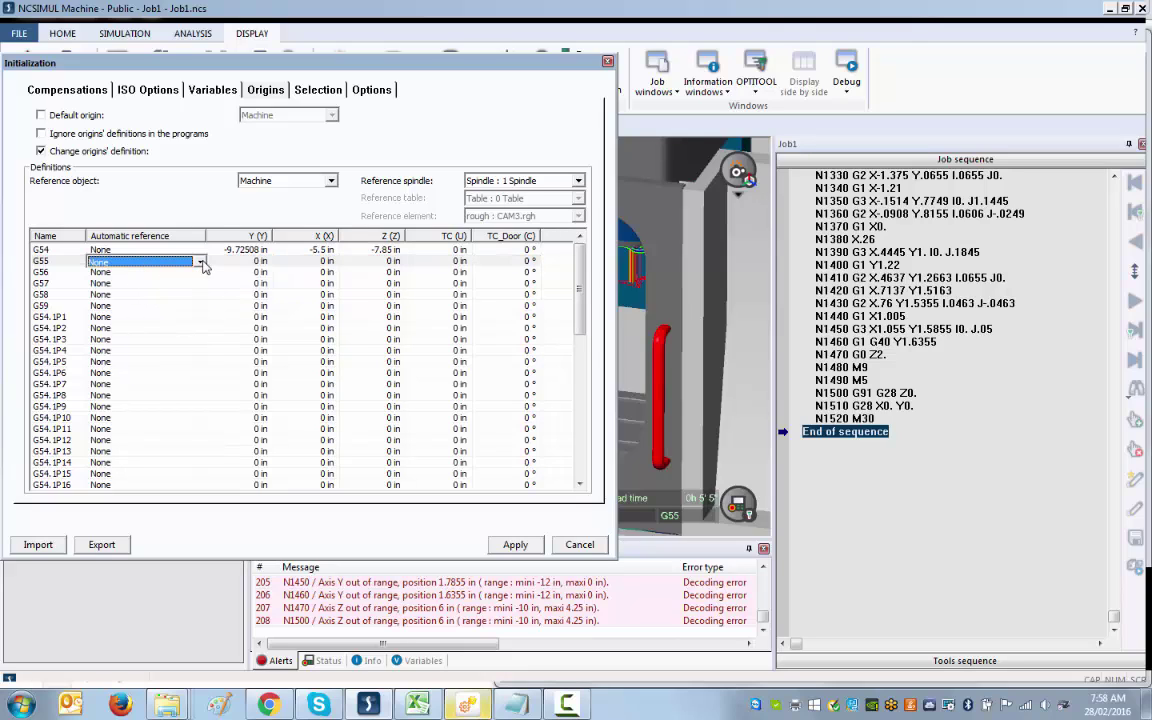
left_click(185, 262)
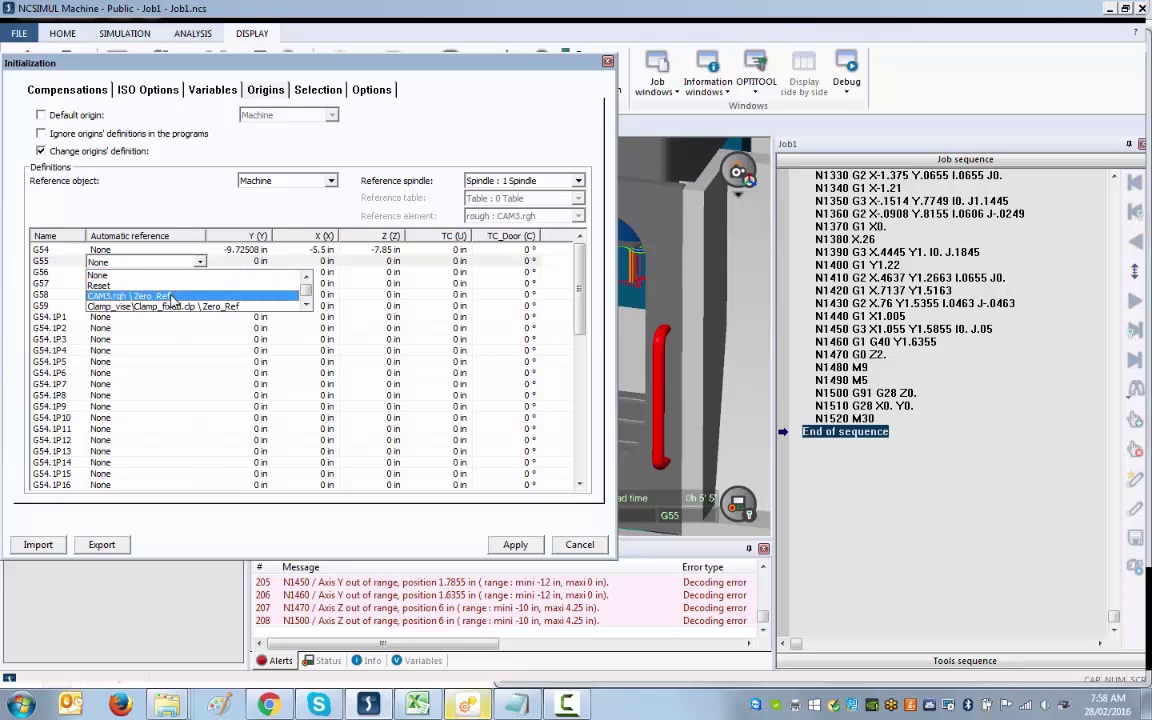
left_click(172, 297)
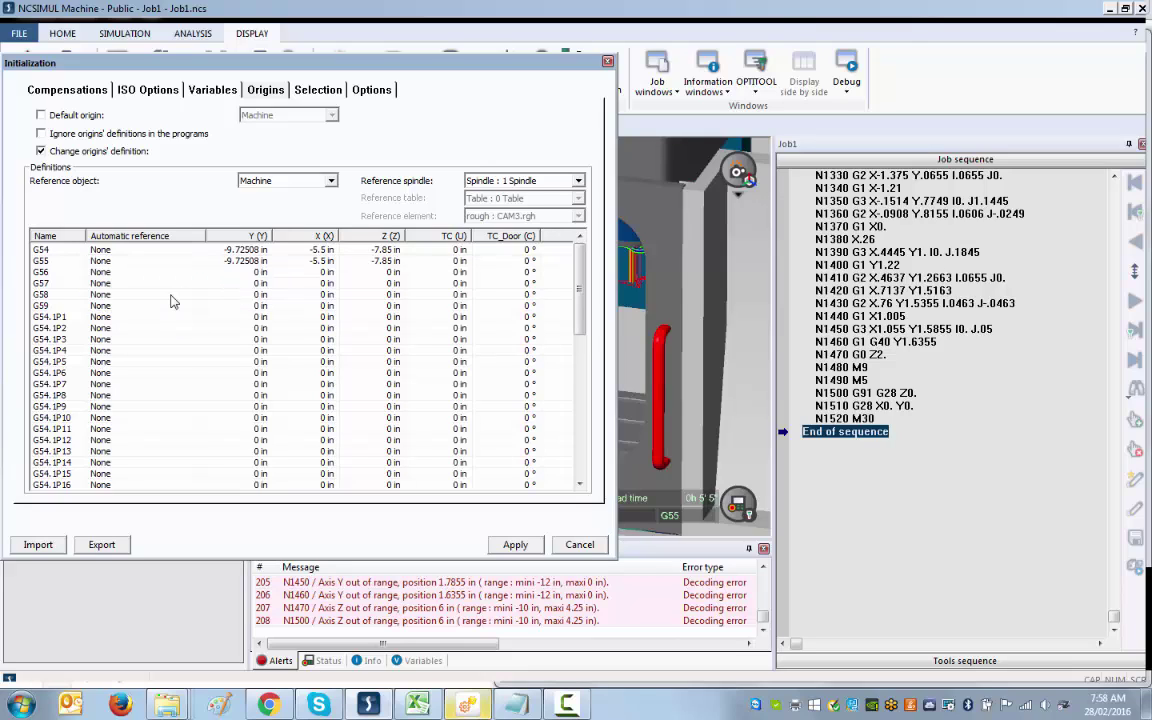
left_click(515, 545)
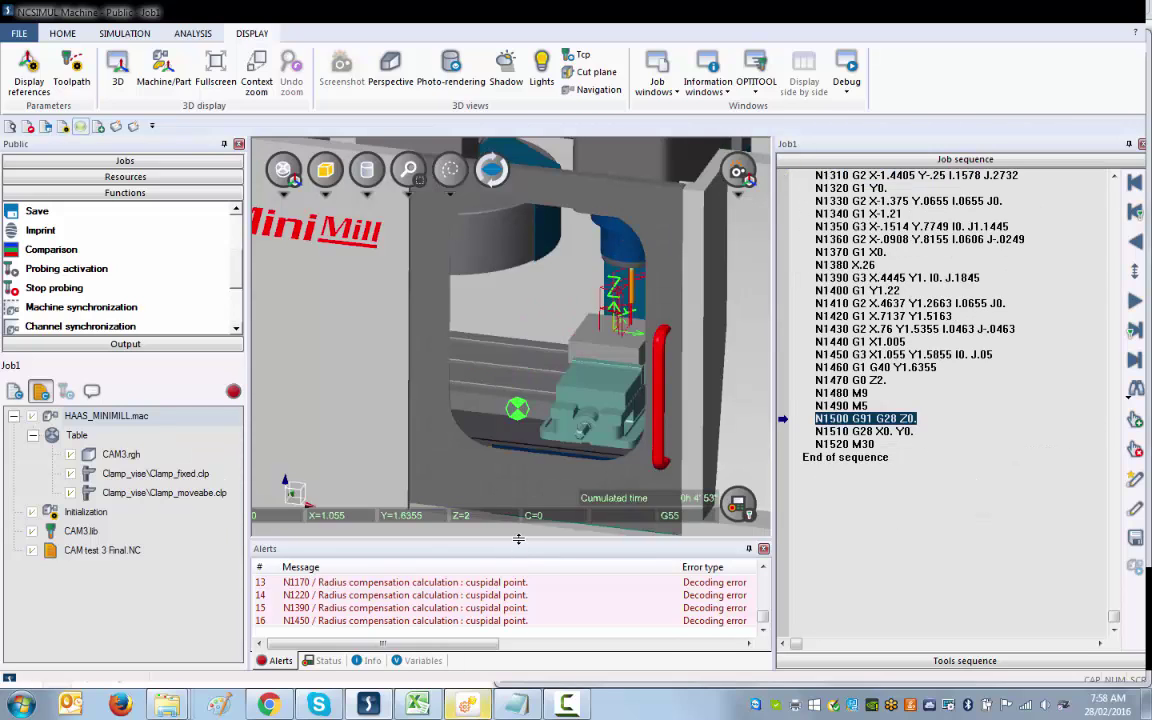
Review the remaining alerts and enlarge the 3D view to inspect the toolpath over the stock
left_click_drag(518, 539, 503, 442)
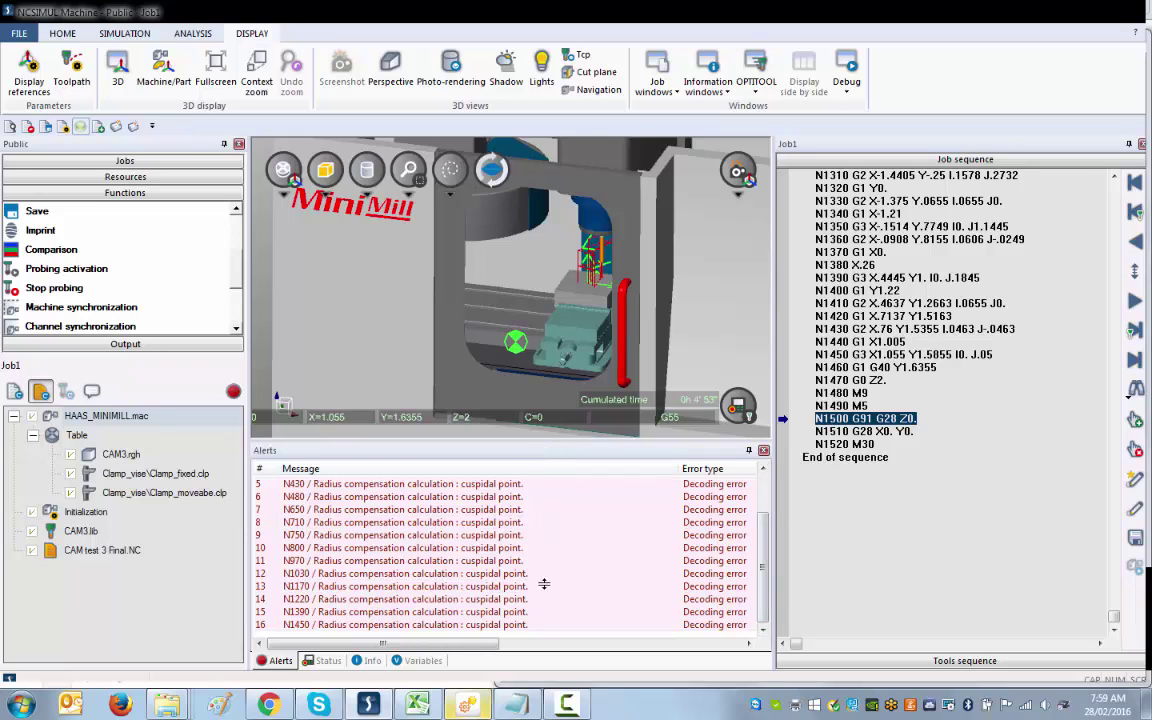
left_click_drag(544, 584, 543, 612)
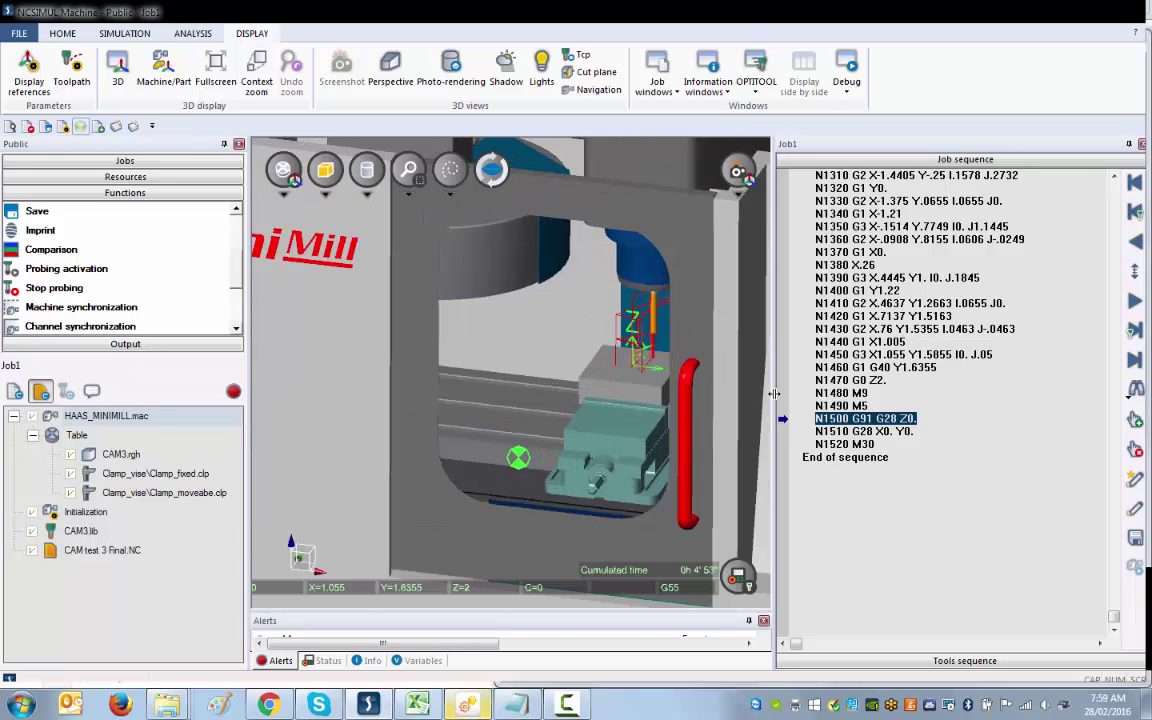
left_click_drag(774, 394, 806, 404)
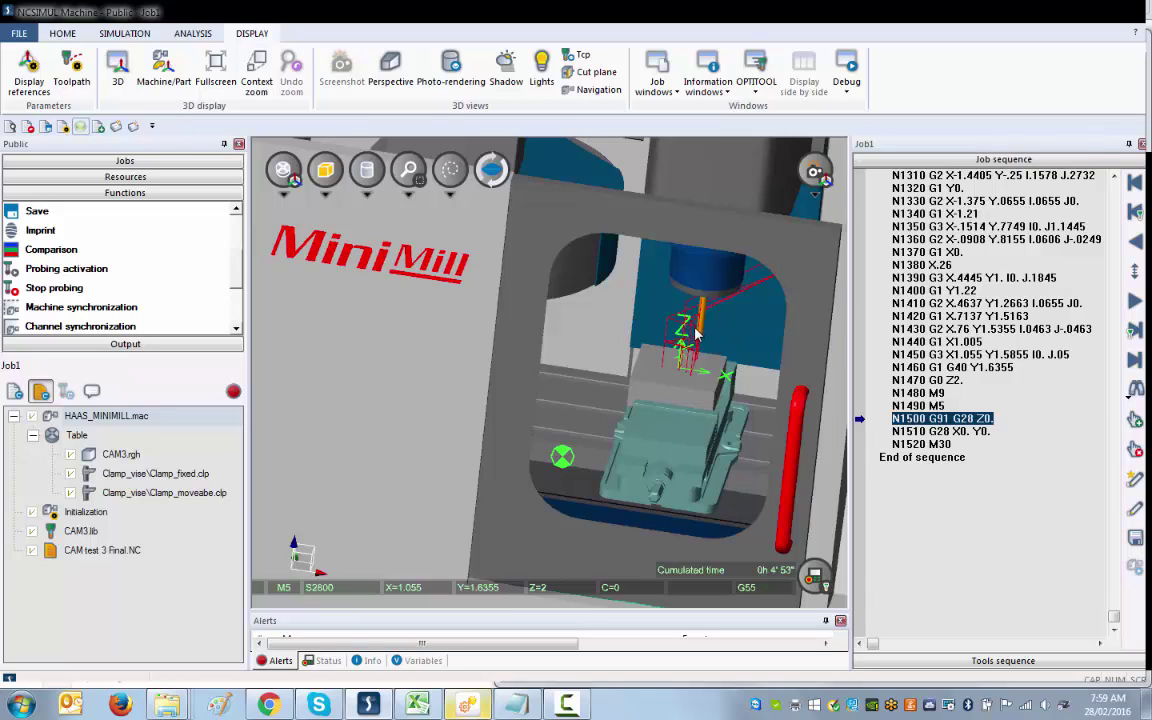
Switch the 3D display from the full machine to the part and vise only, and inspect the toolpath and origin axes over the stock
left_click_drag(697, 335, 751, 341)
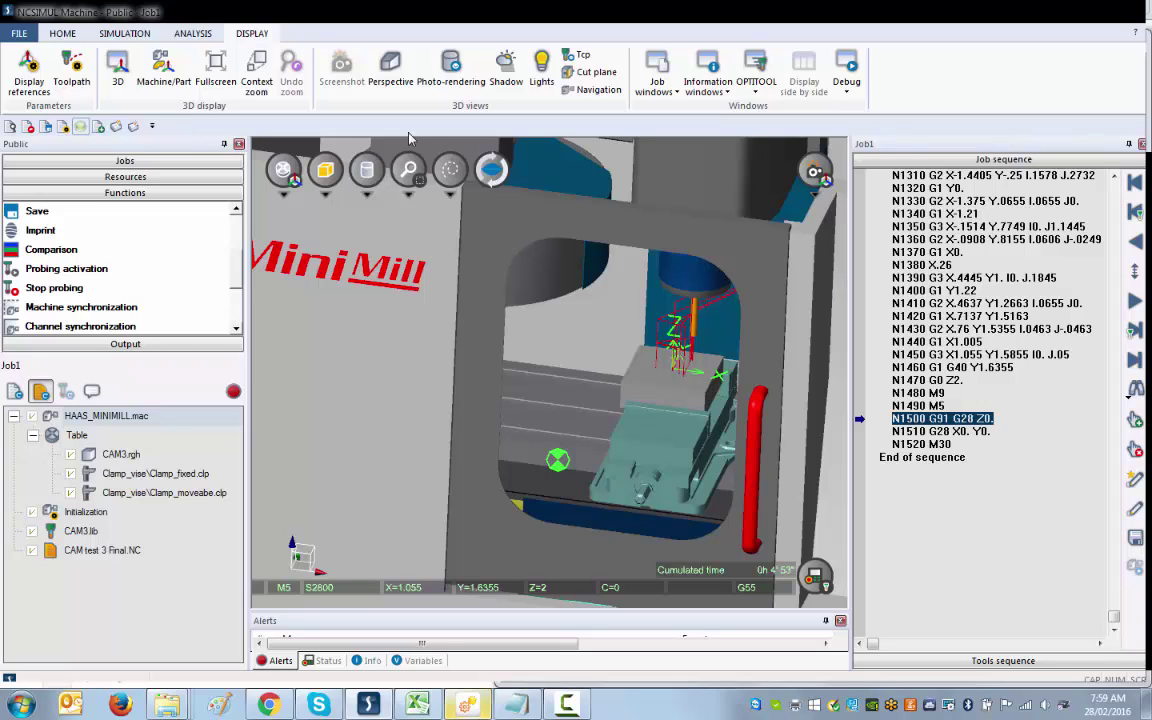
left_click(450, 172)
left_click(285, 173)
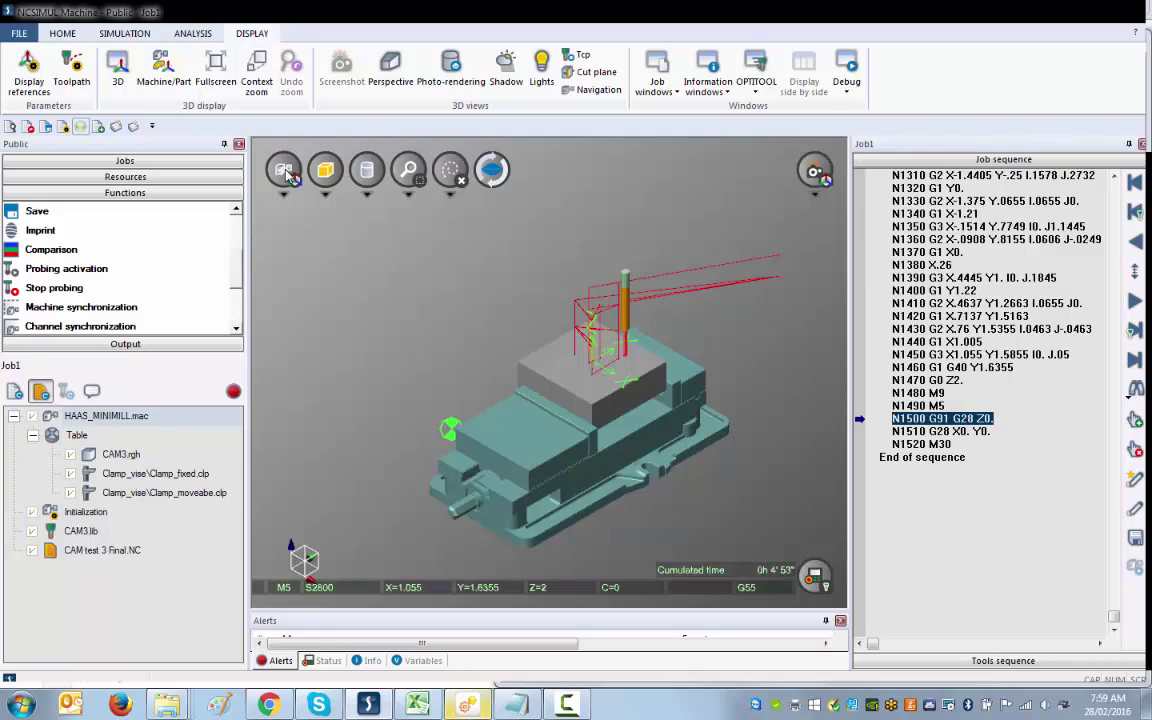
left_click(283, 173)
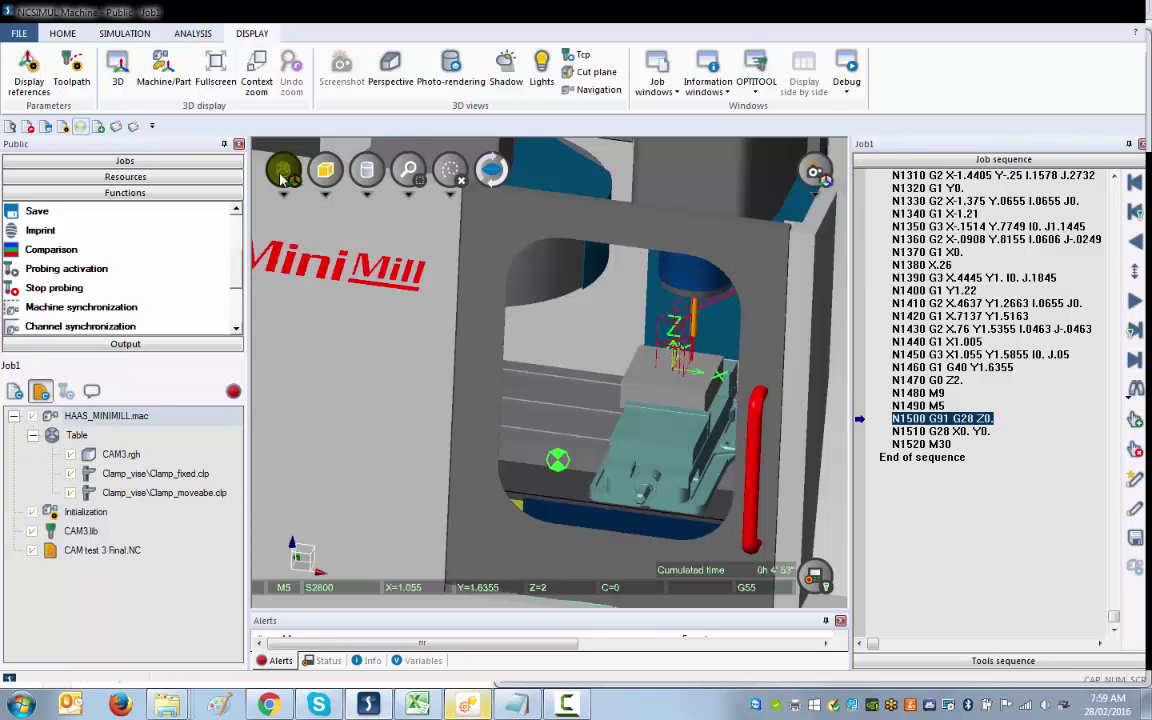
left_click(283, 173)
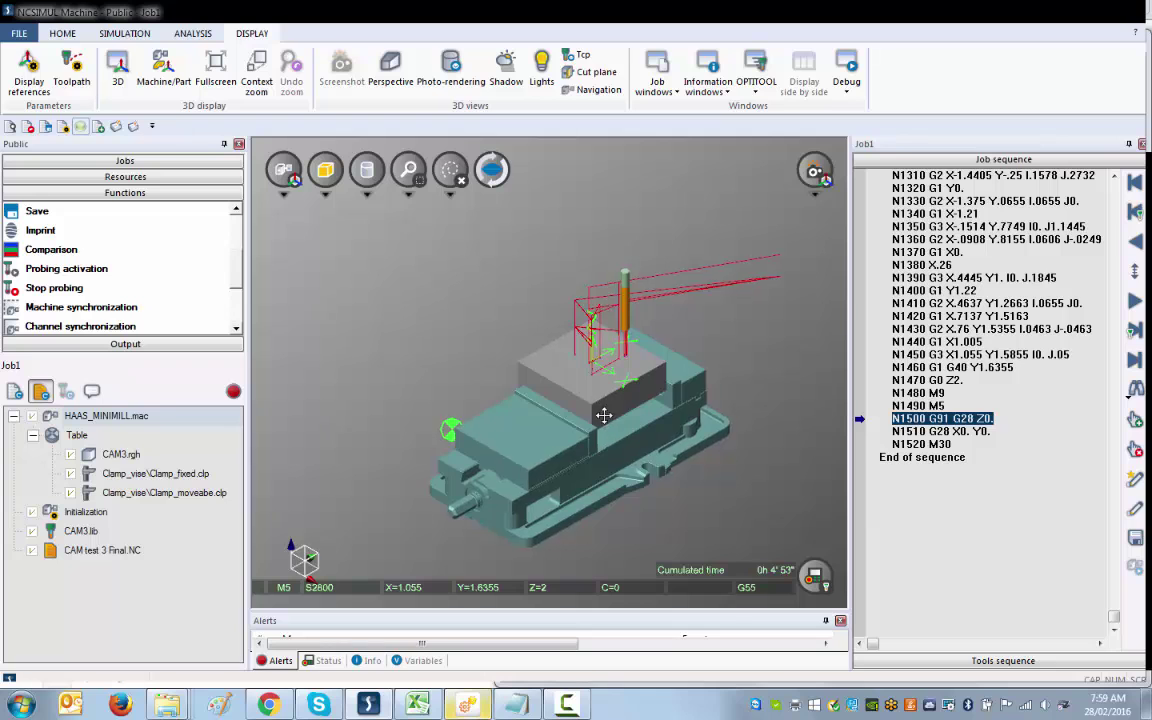
left_click_drag(607, 395, 614, 407)
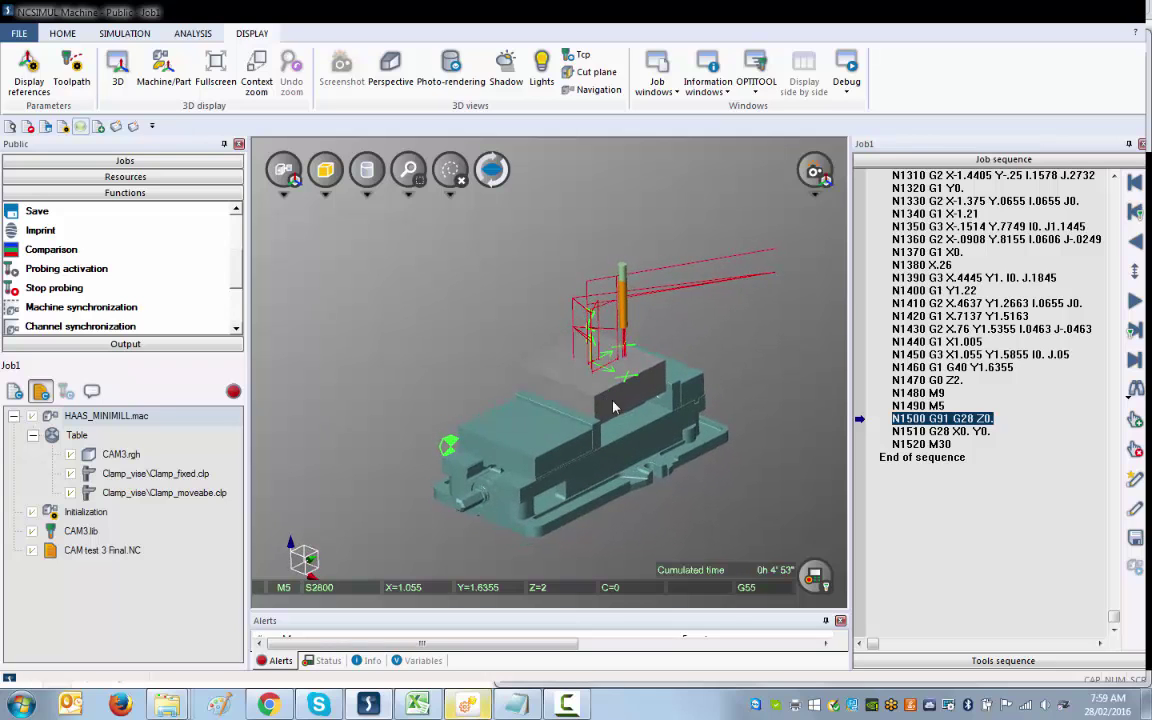
scroll(614, 407, "up", 6)
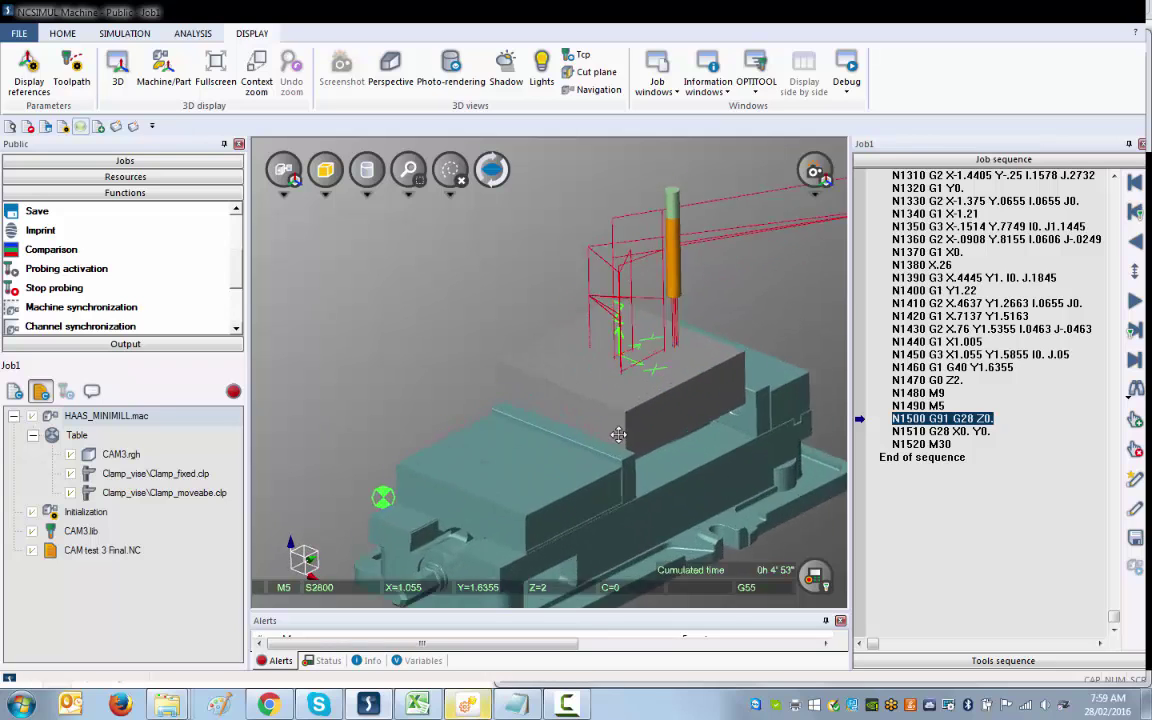
left_click_drag(616, 343, 570, 284)
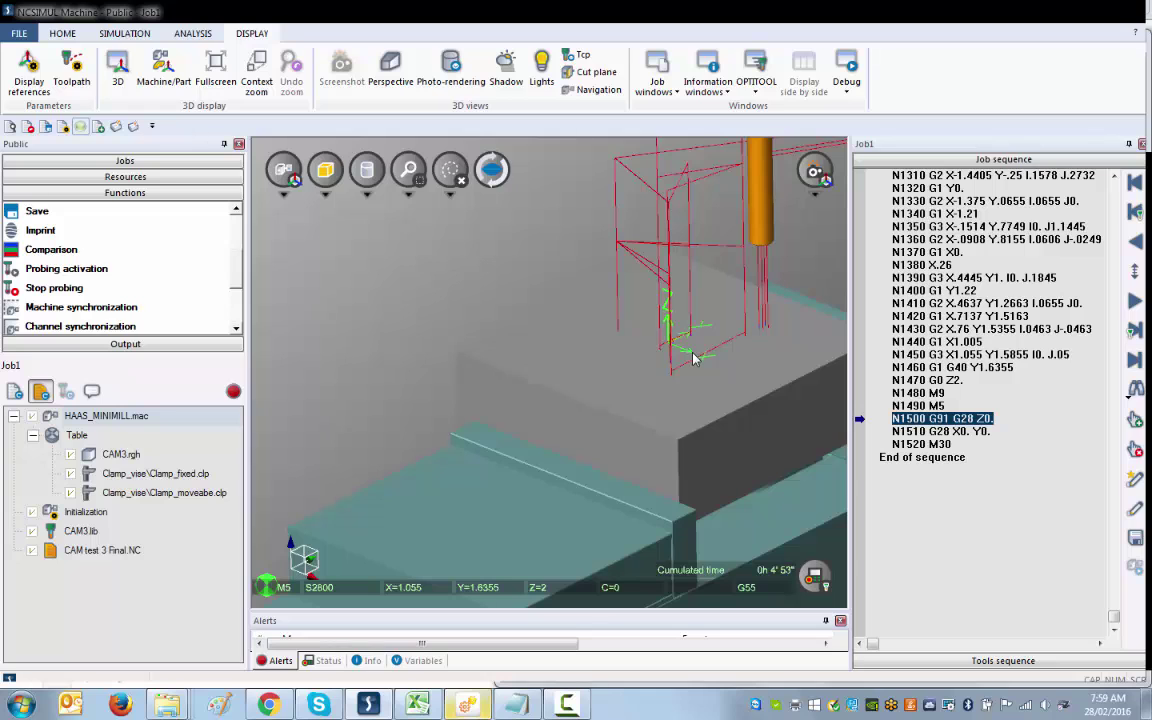
left_click_drag(693, 358, 585, 400)
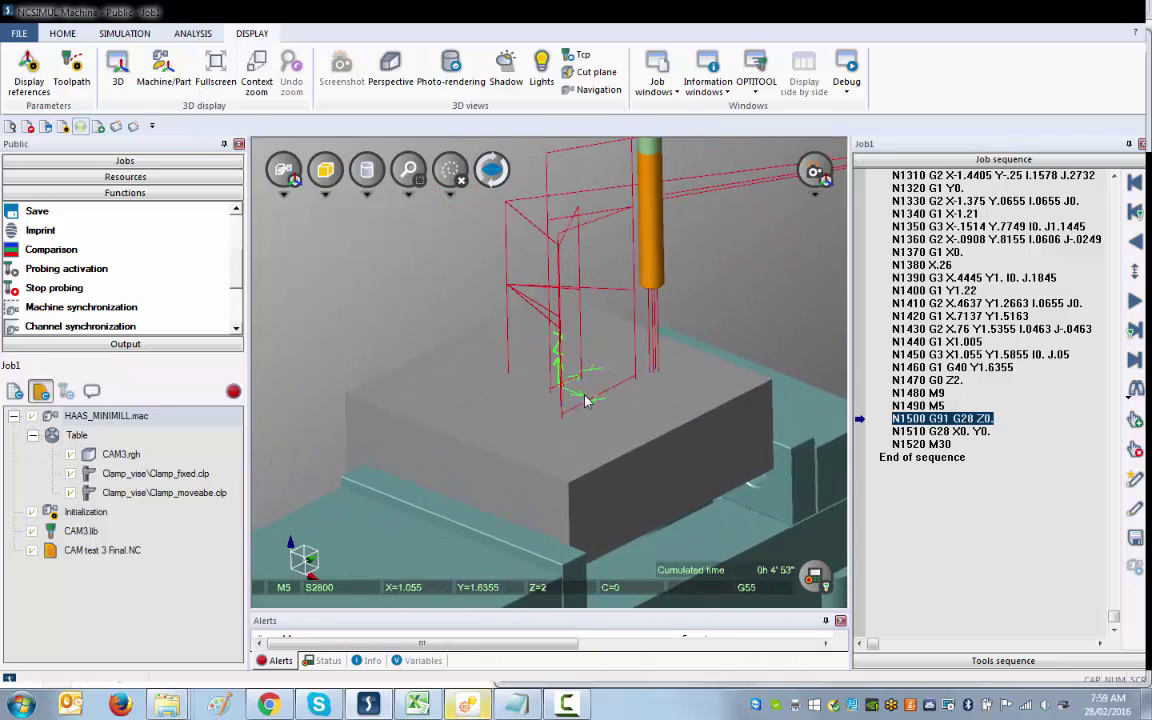
left_click(325, 170)
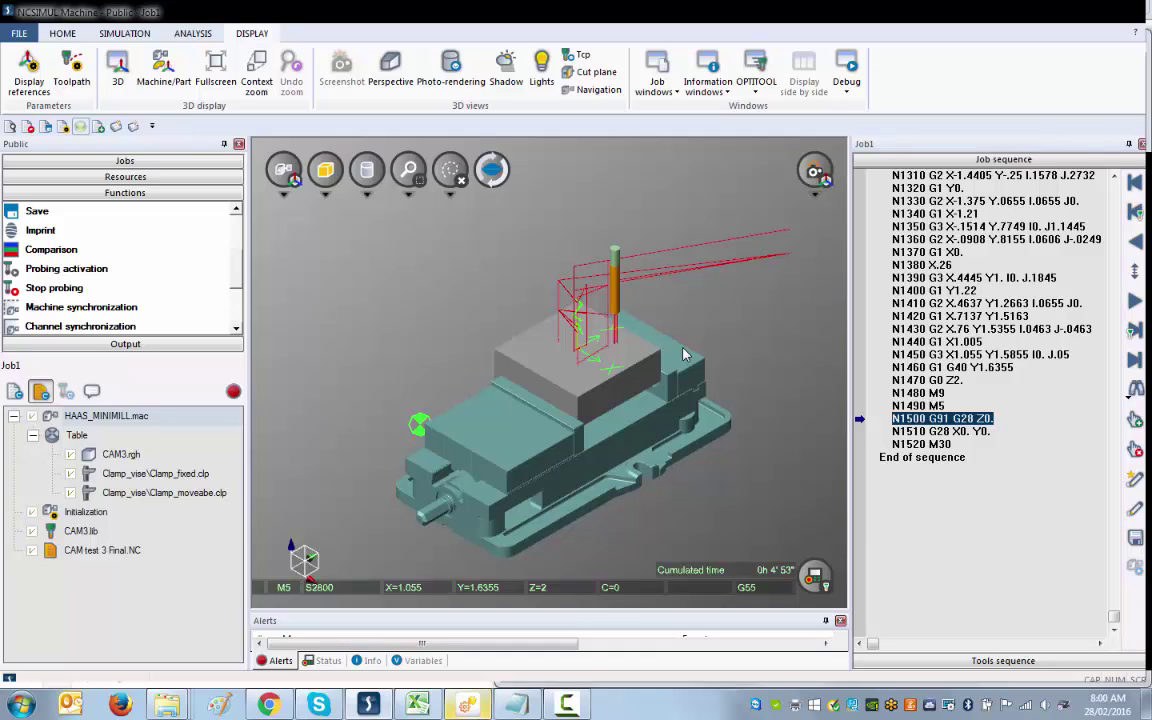
Reset the simulation and start a continuous simulation of the NC program
left_click(64, 34)
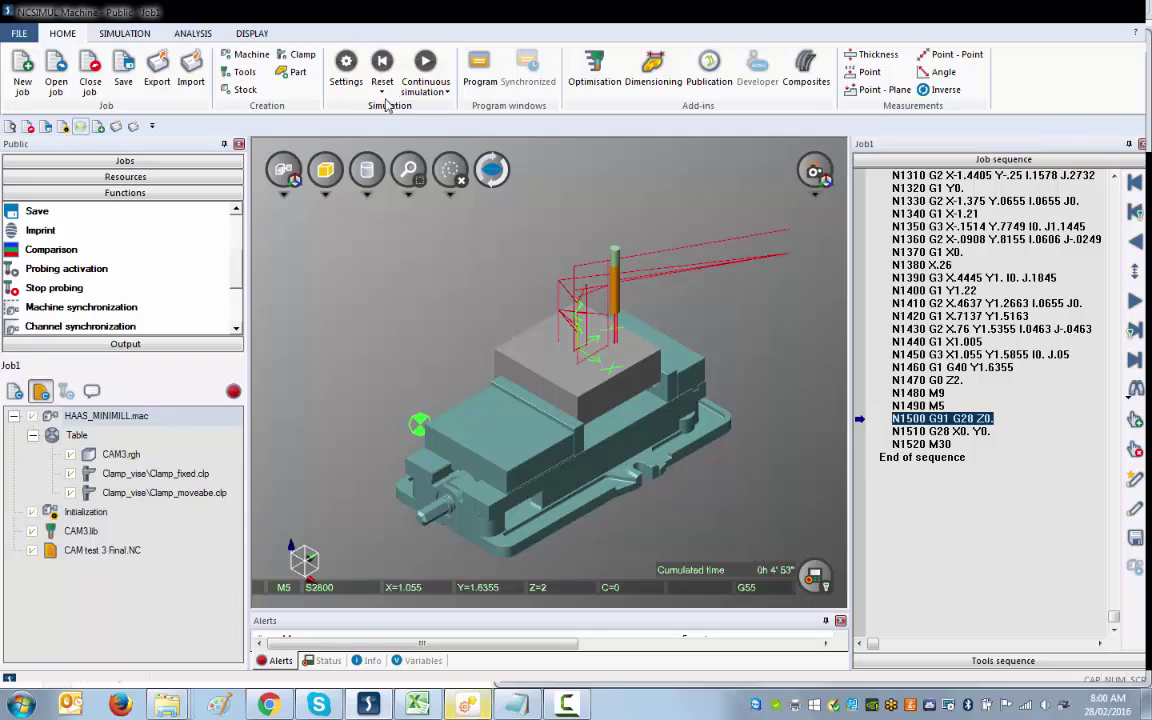
left_click(384, 68)
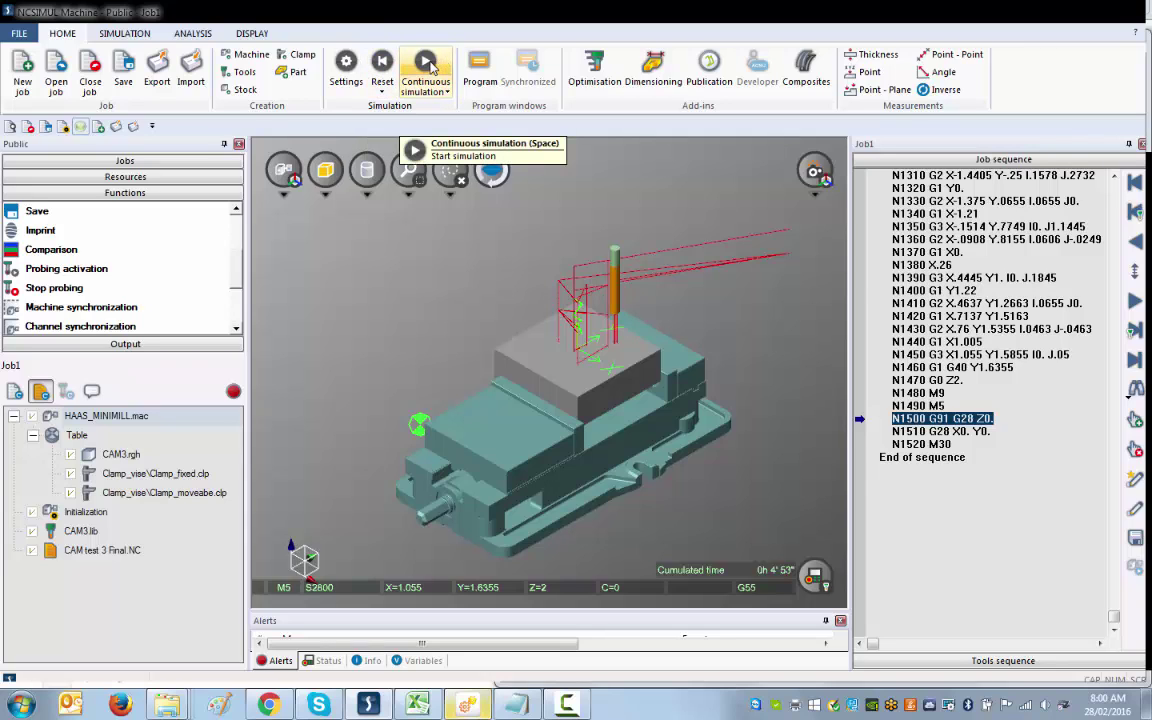
left_click(426, 64)
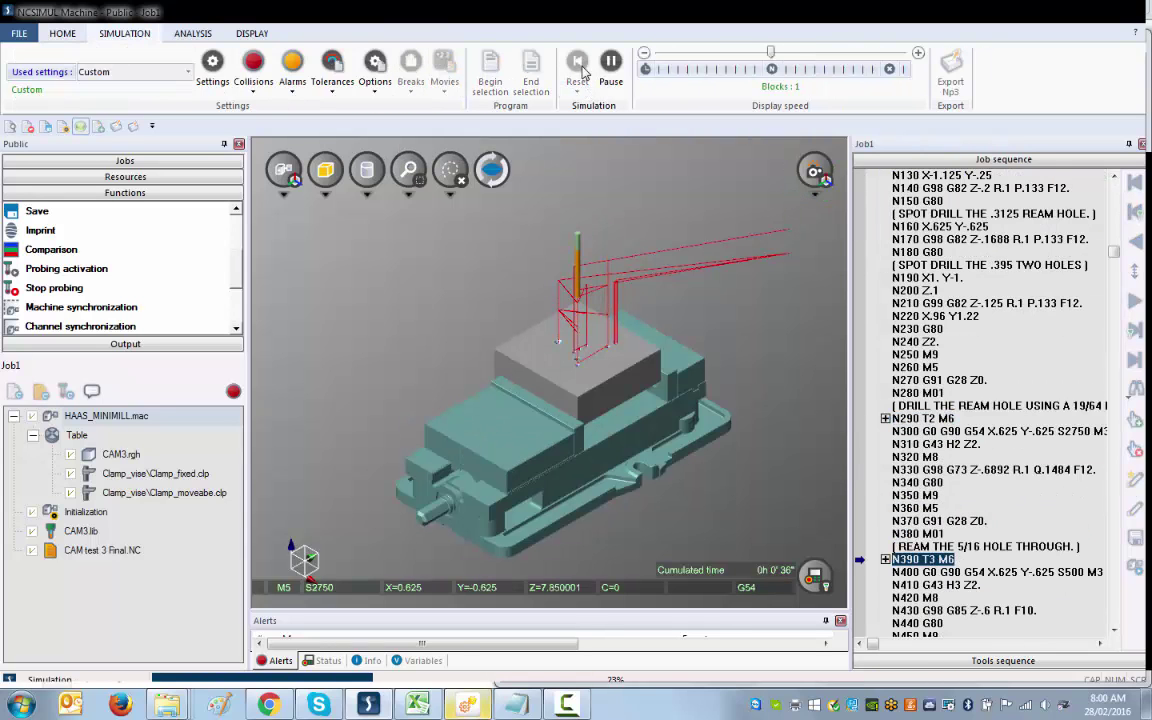
Slow the simulation's display speed to real time at 0.793 seconds while the program runs
left_click(733, 58)
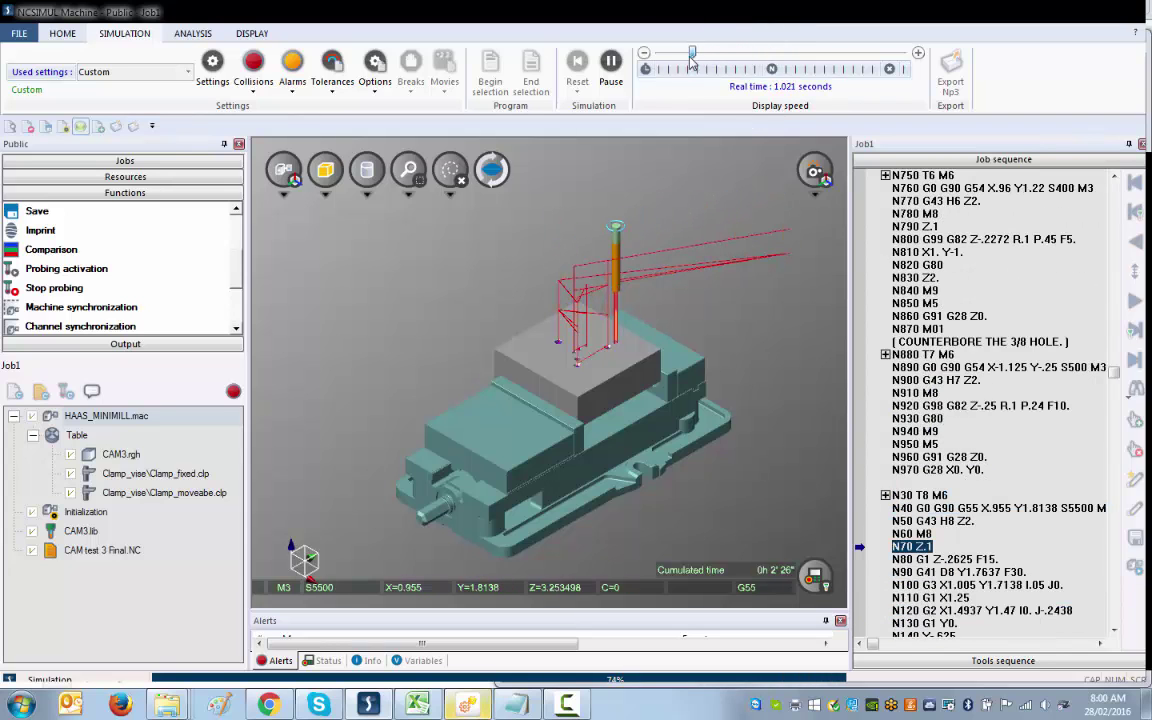
left_click(789, 50)
left_click_drag(789, 50, 706, 52)
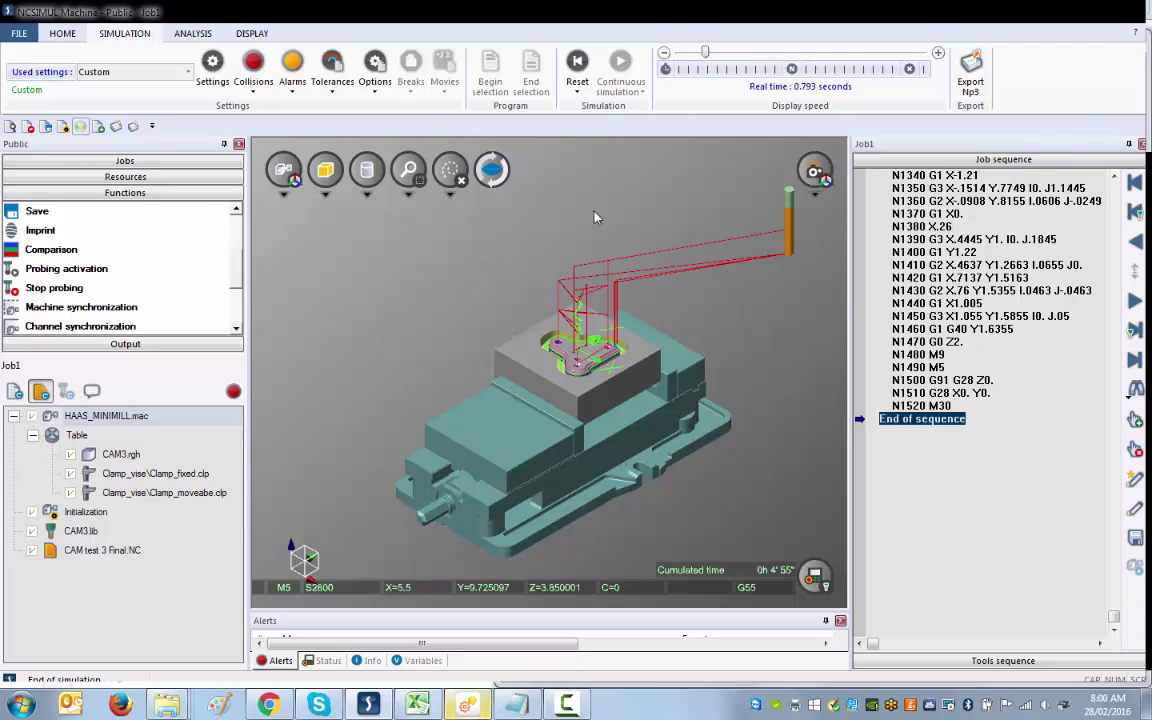
Inspect the machined pocket, contour and holes in the stock up close
left_click_drag(505, 338, 563, 385)
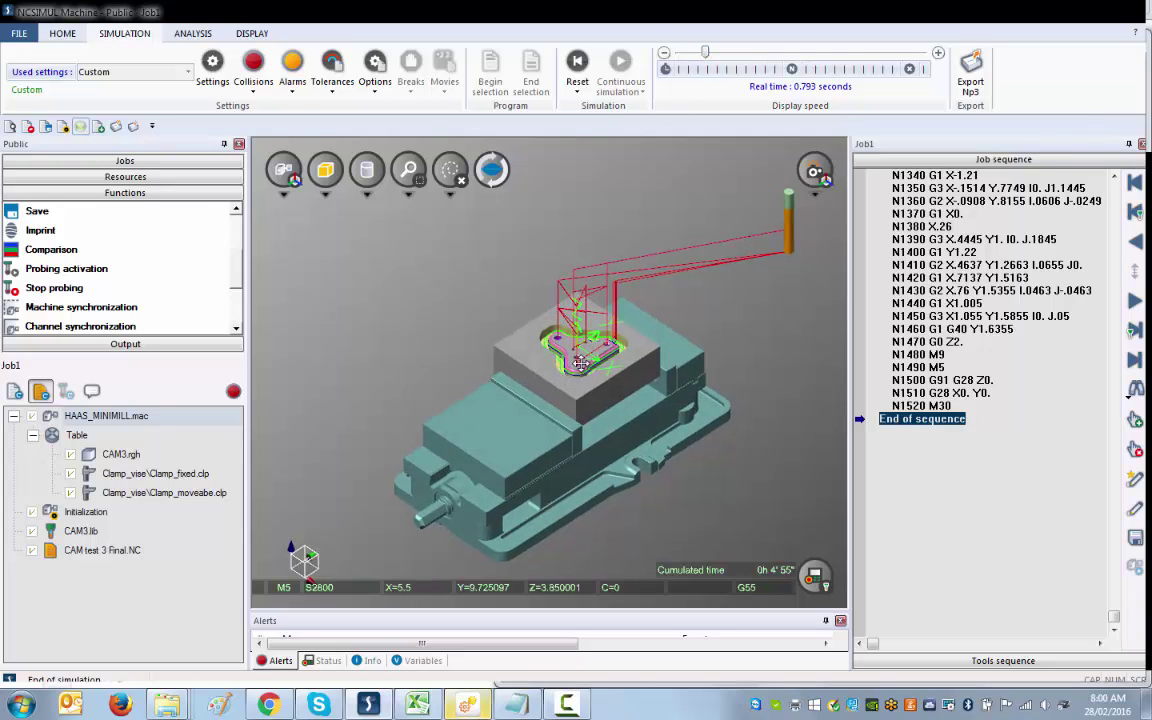
scroll(562, 384, "up", 5)
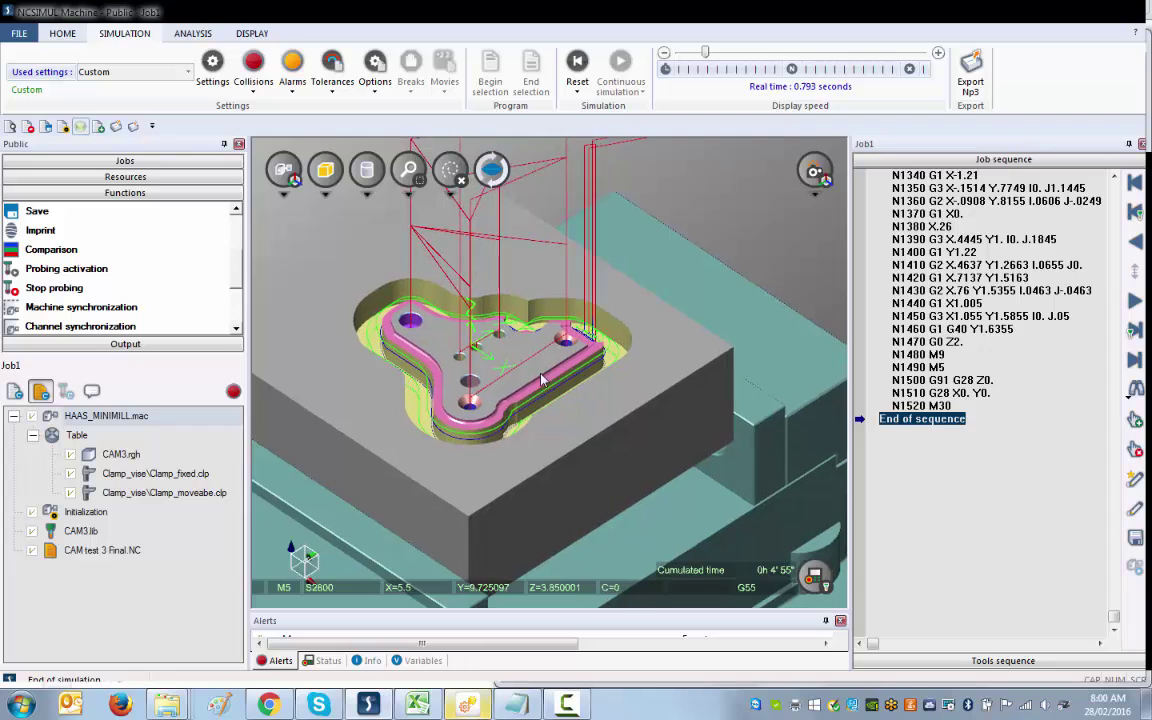
mouse_move(563, 371)
left_mouse_down()
mouse_move(296, 600)
mouse_move(460, 366)
mouse_move(548, 362)
left_mouse_up()
scroll(548, 362, "up", 2)
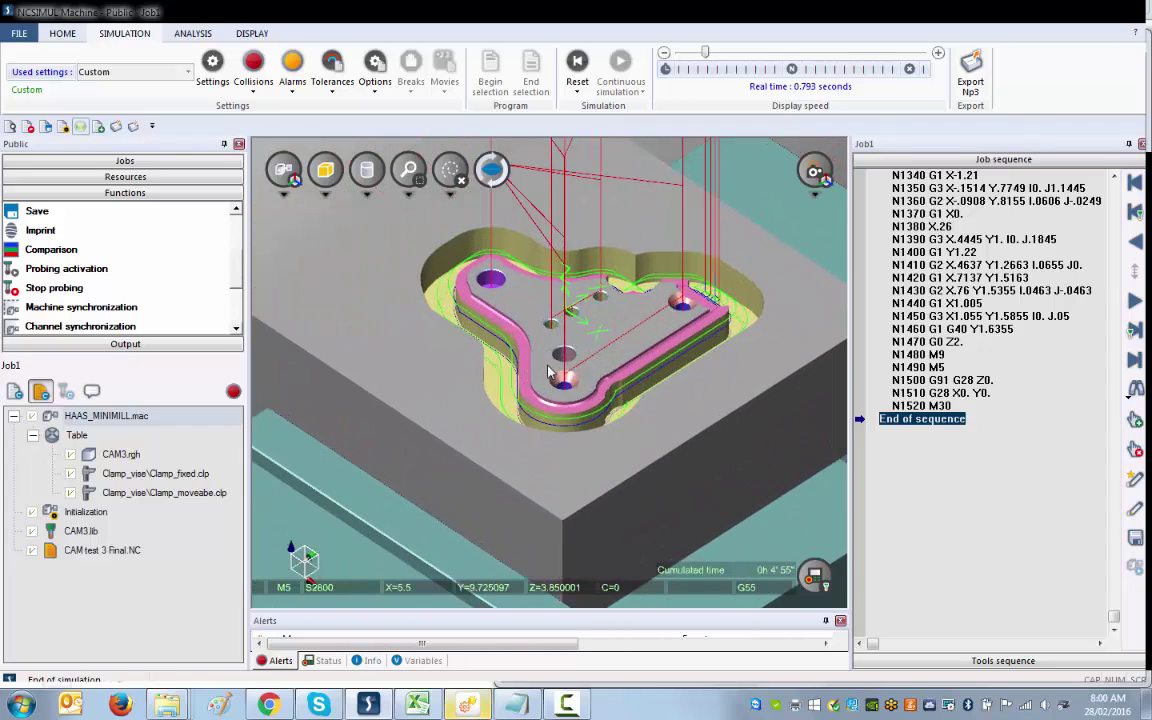